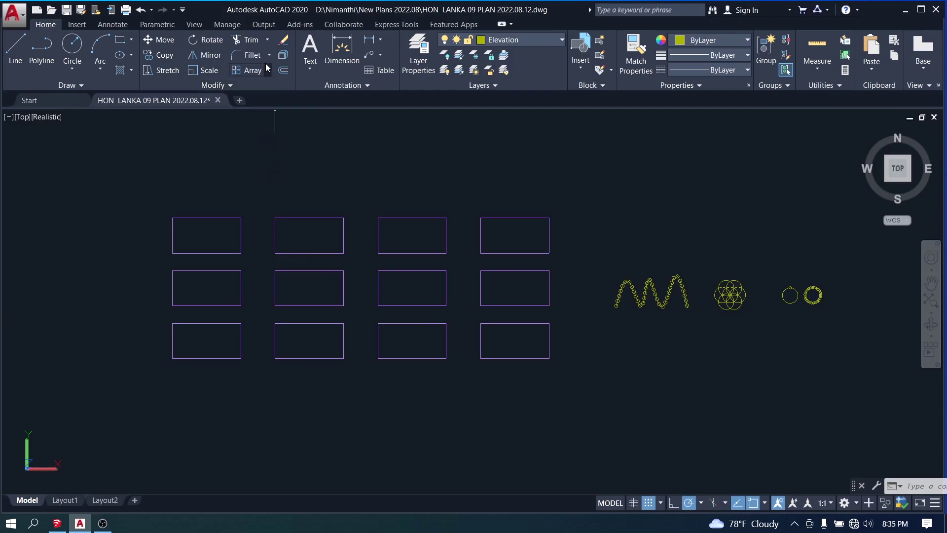
Step: Show the array types, then zoom in and out to inspect the wave, flower and ring figures
click(269, 70)
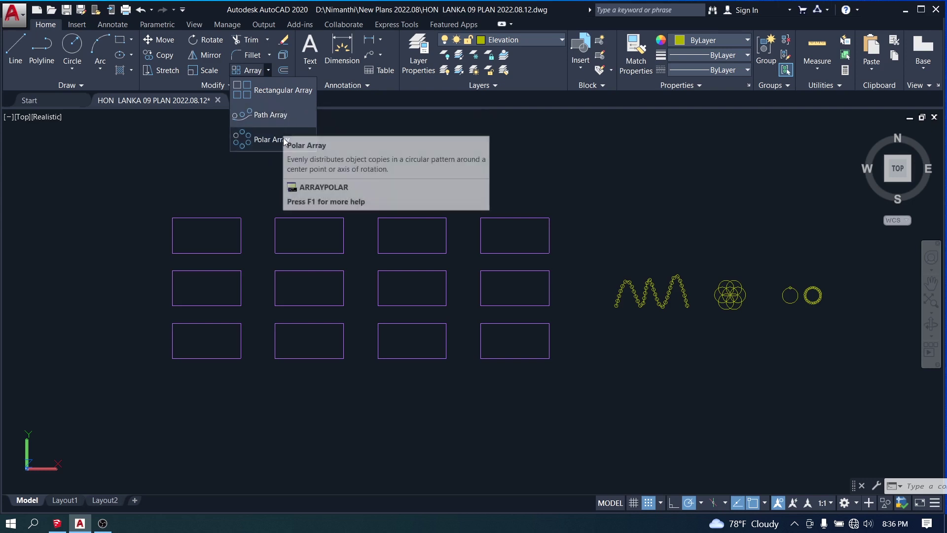
scroll(316, 168, down, 4)
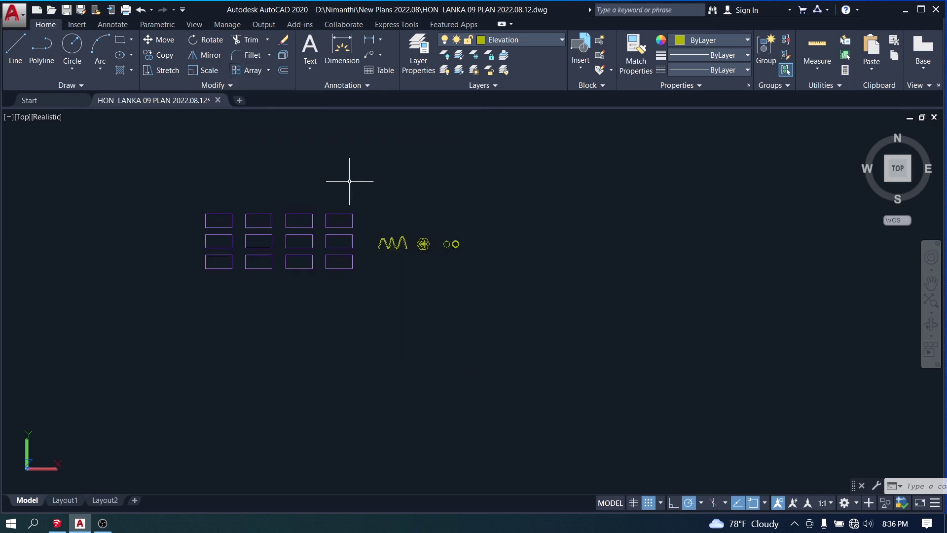
scroll(324, 270, up, 2)
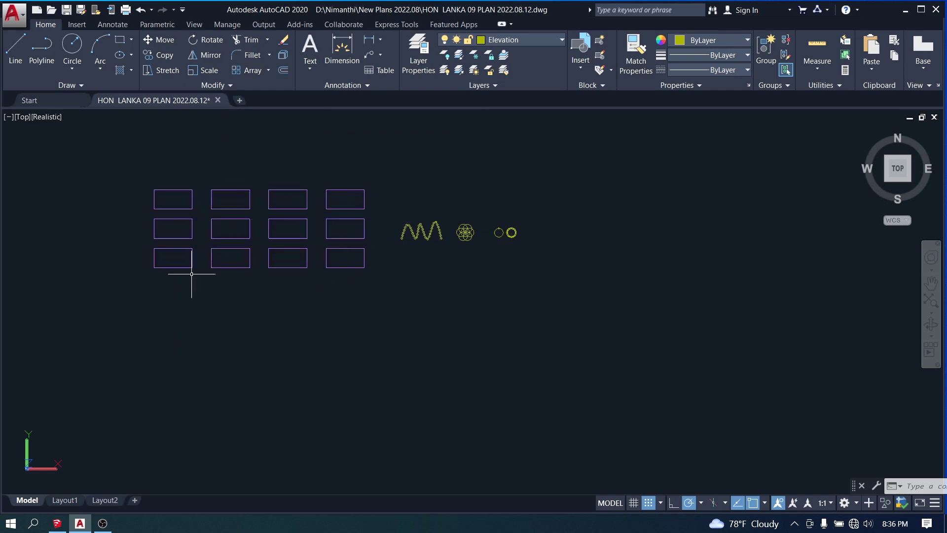
scroll(436, 242, up, 4)
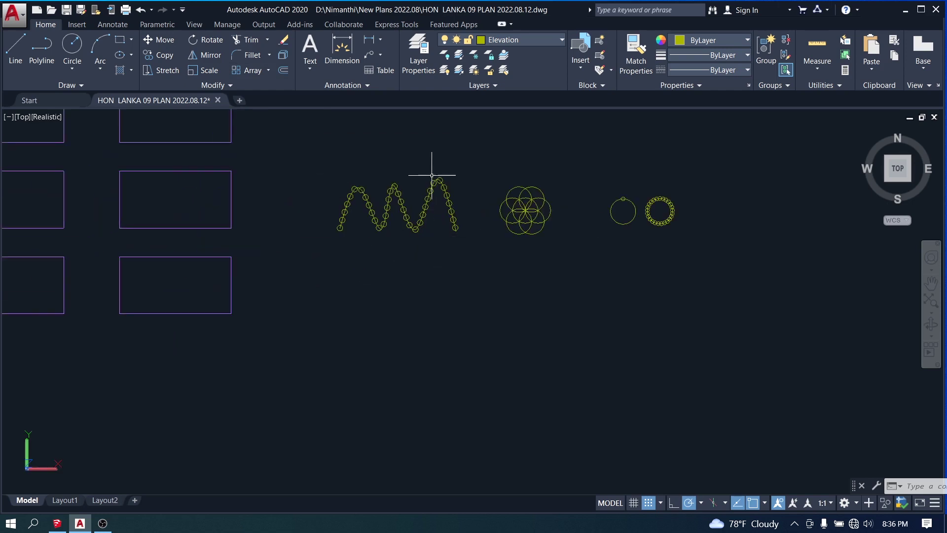
scroll(190, 268, down, 2)
scroll(389, 242, up, 1)
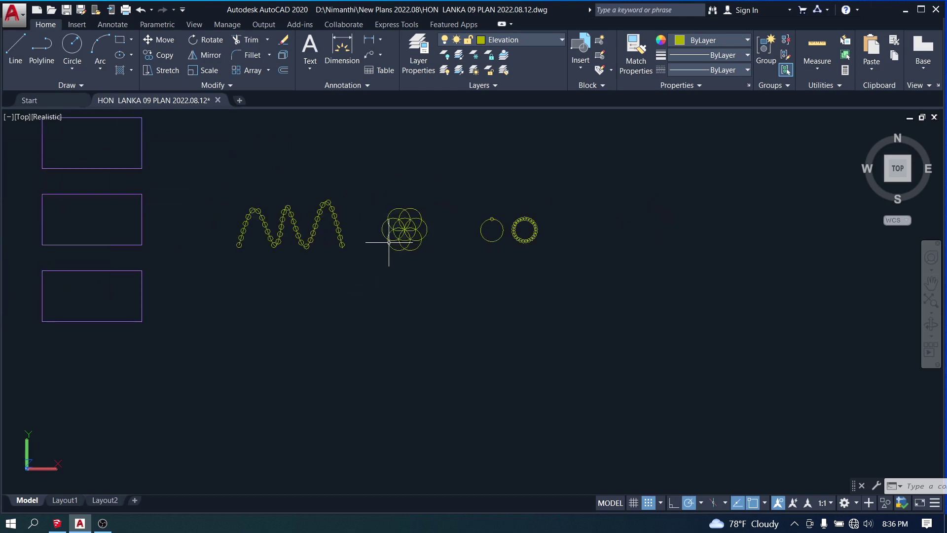
scroll(429, 268, down, 2)
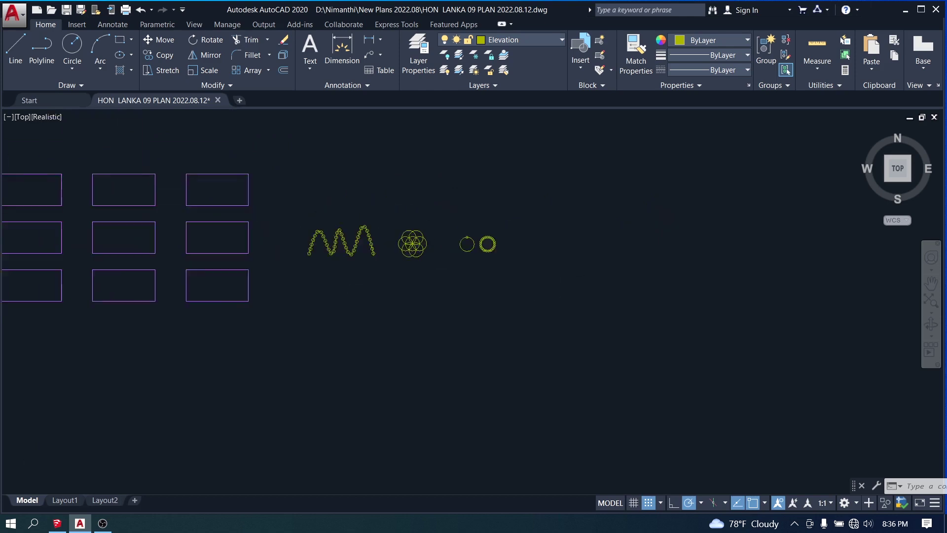
scroll(404, 308, down, 2)
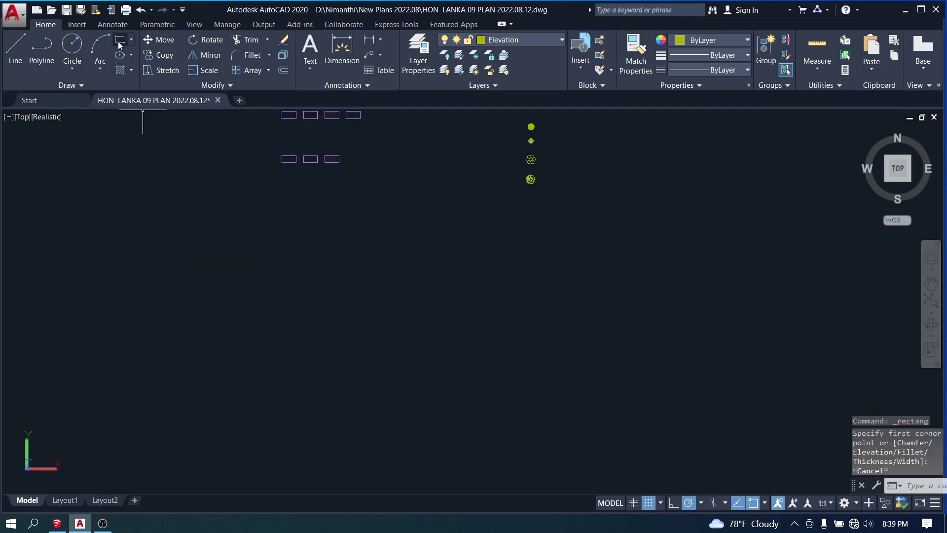
Step: Draw a small rectangle by two corner points
click(119, 42)
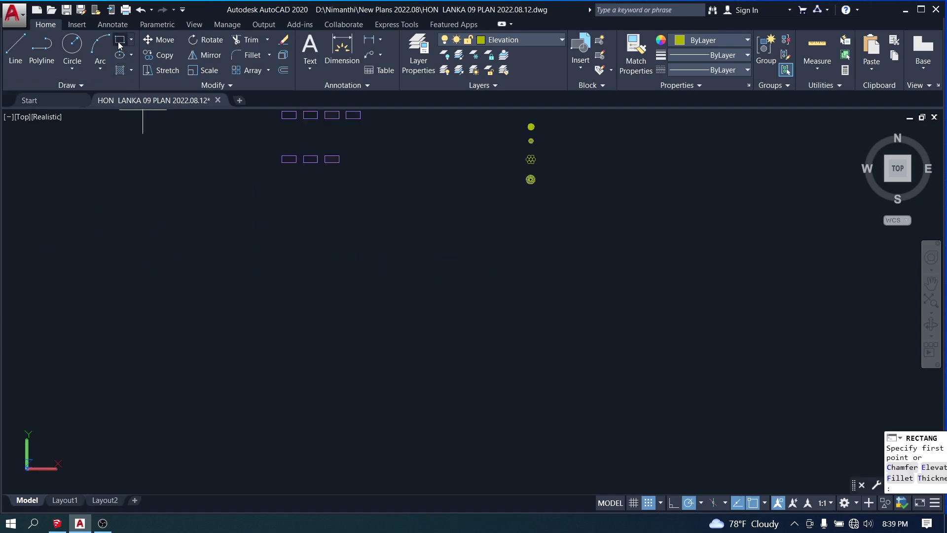
click(230, 283)
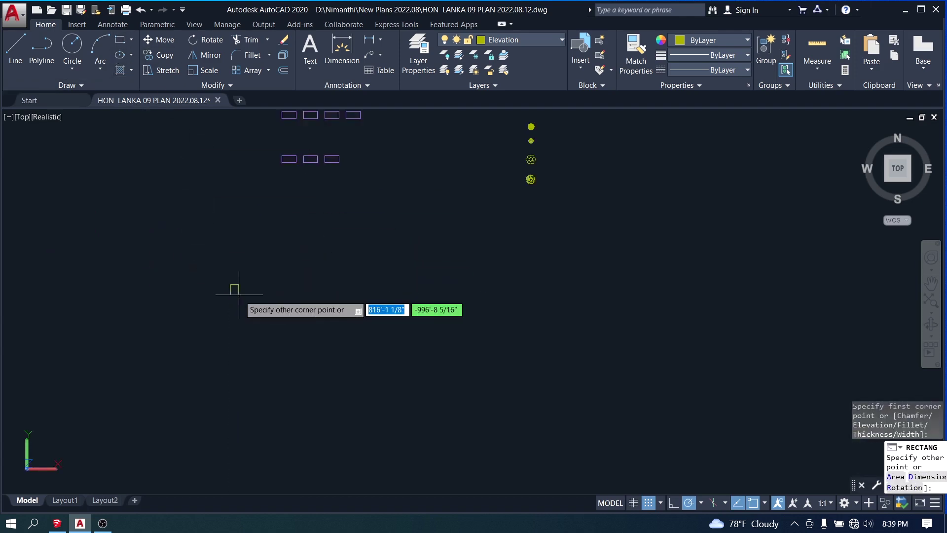
scroll(237, 283, up, 1)
click(266, 300)
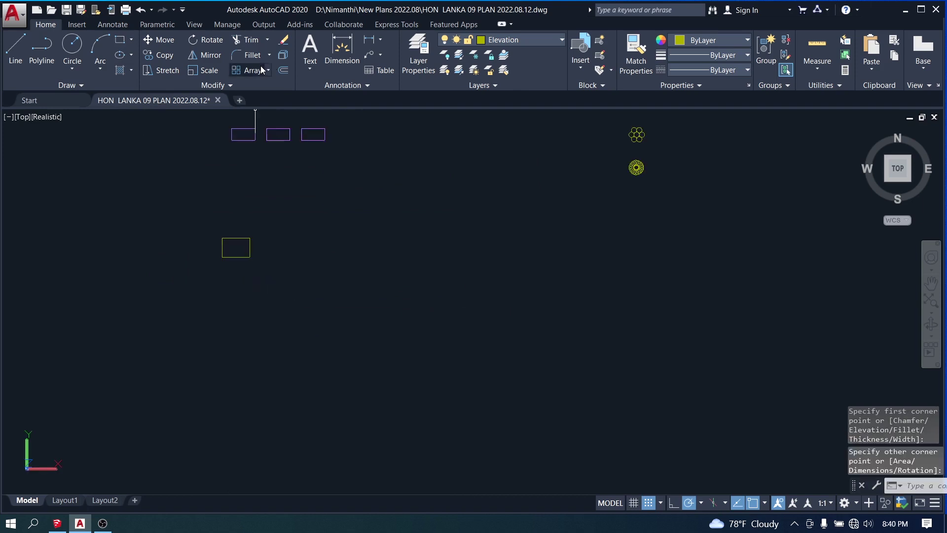
Step: Make a rectangular array of the rectangle, 4 columns by 3 rows
click(267, 70)
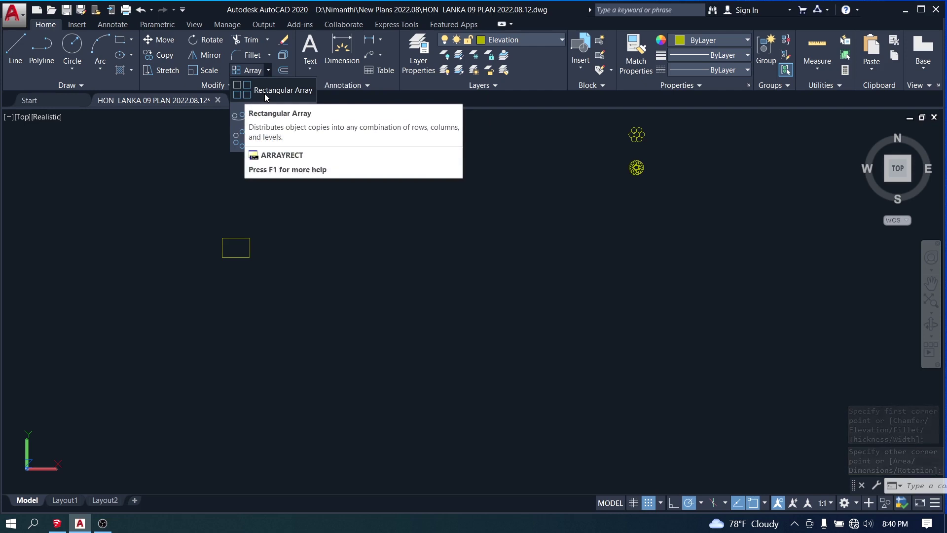
click(265, 93)
scroll(232, 274, up, 2)
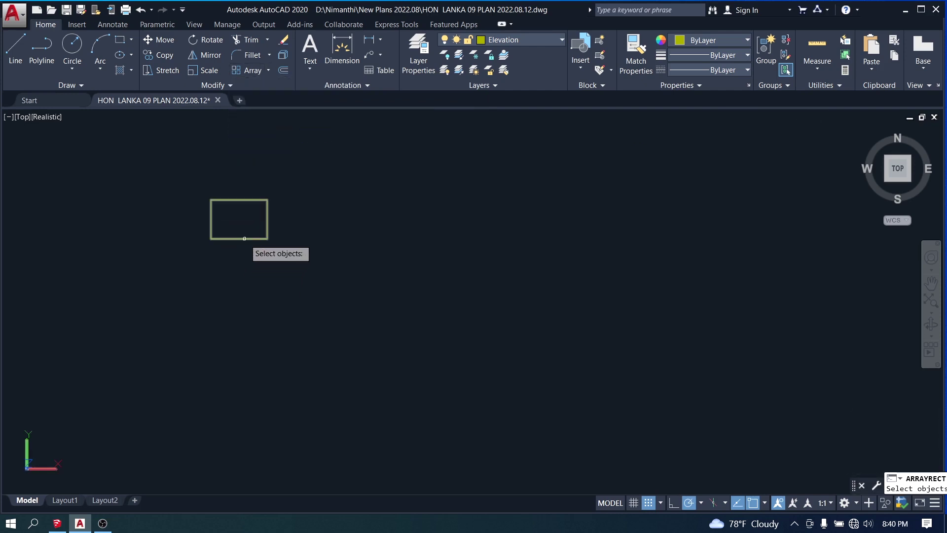
click(244, 239)
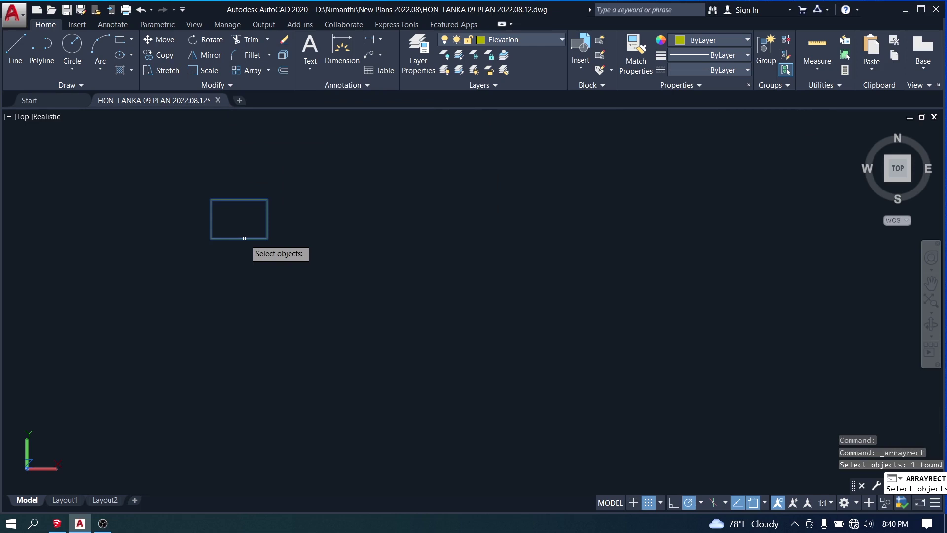
key(Return)
scroll(221, 380, down, 2)
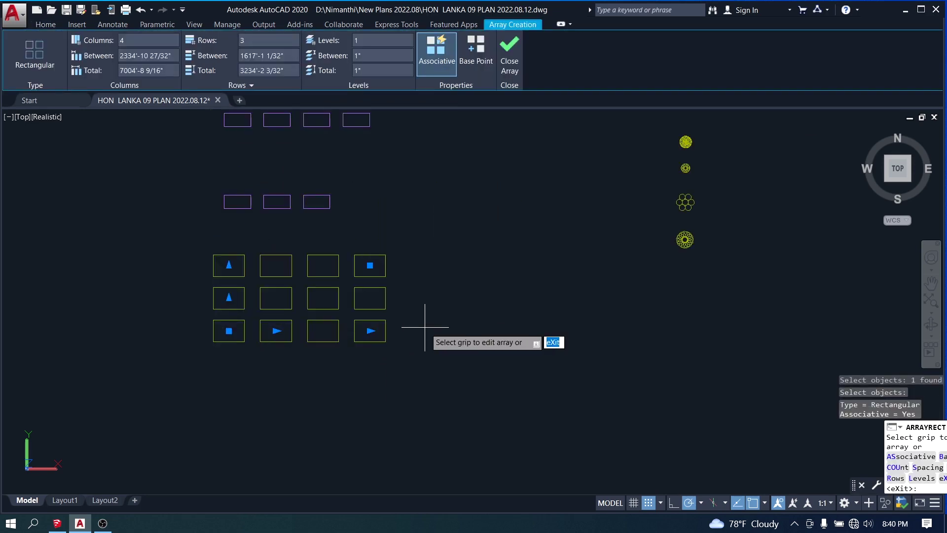
Step: Change the array's Rows to 1 and close the editor, leaving four rectangles in a row
scroll(226, 358, up, 2)
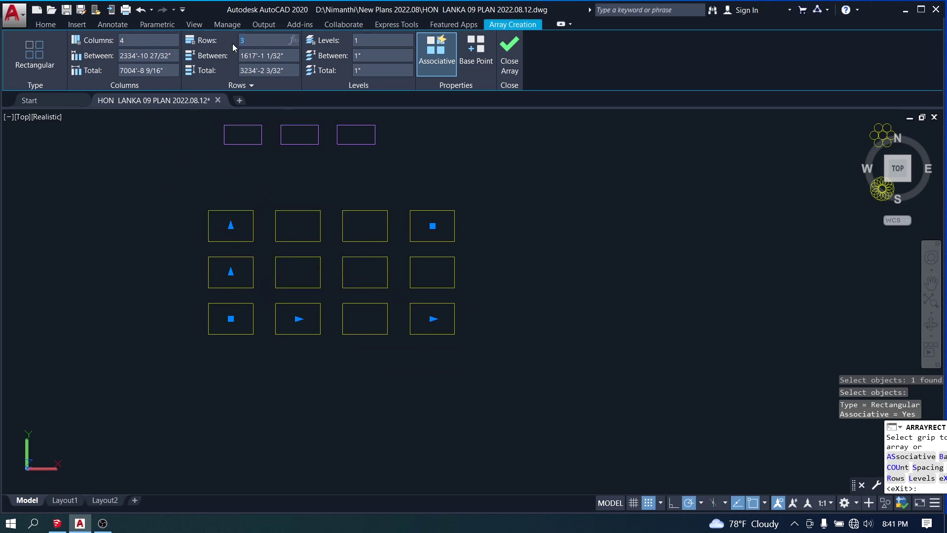
text(1)
key(Return)
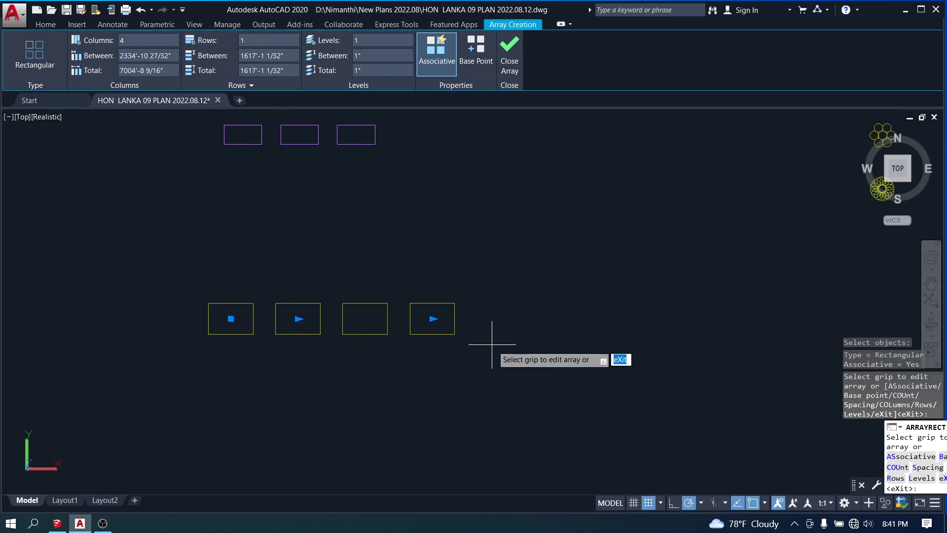
key(Escape)
scroll(267, 298, down, 4)
Step: Draw a second small rectangle by two corner points
click(119, 39)
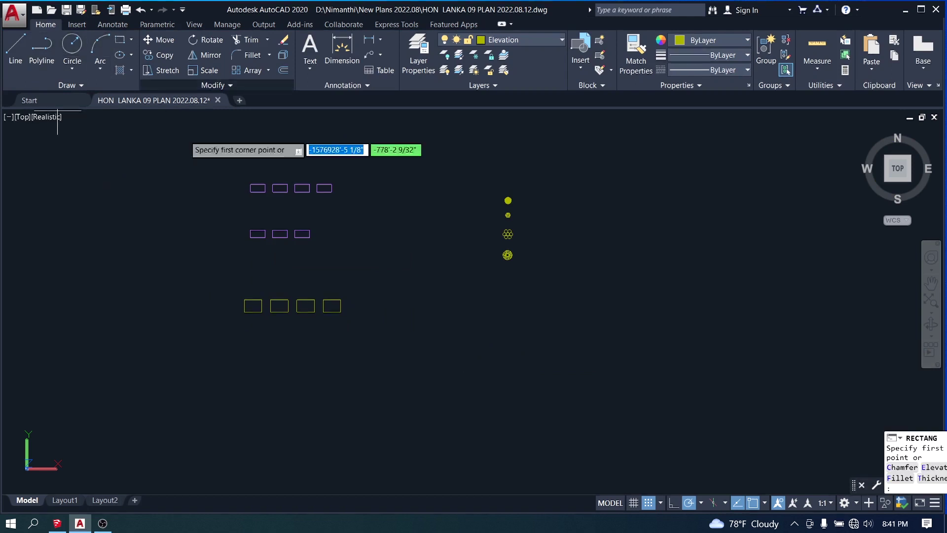
scroll(260, 273, up, 4)
click(226, 245)
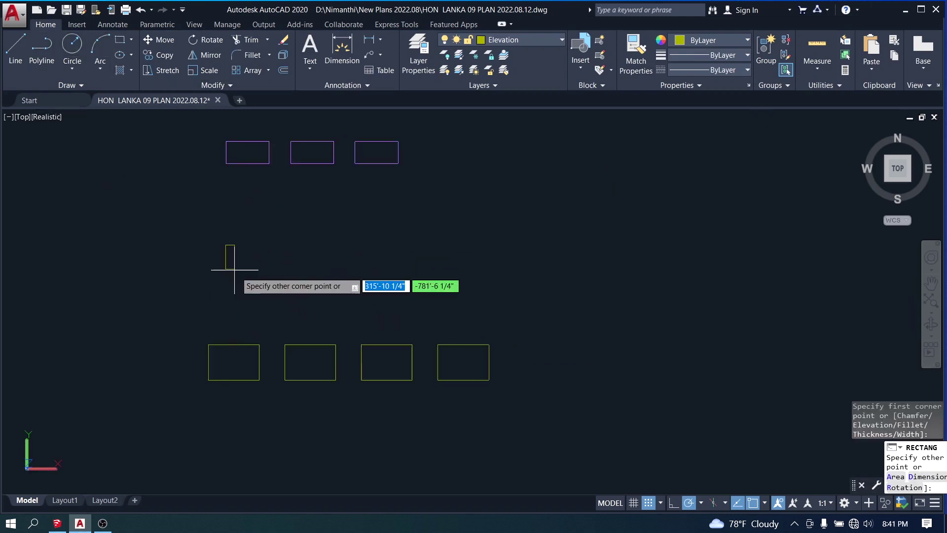
click(263, 271)
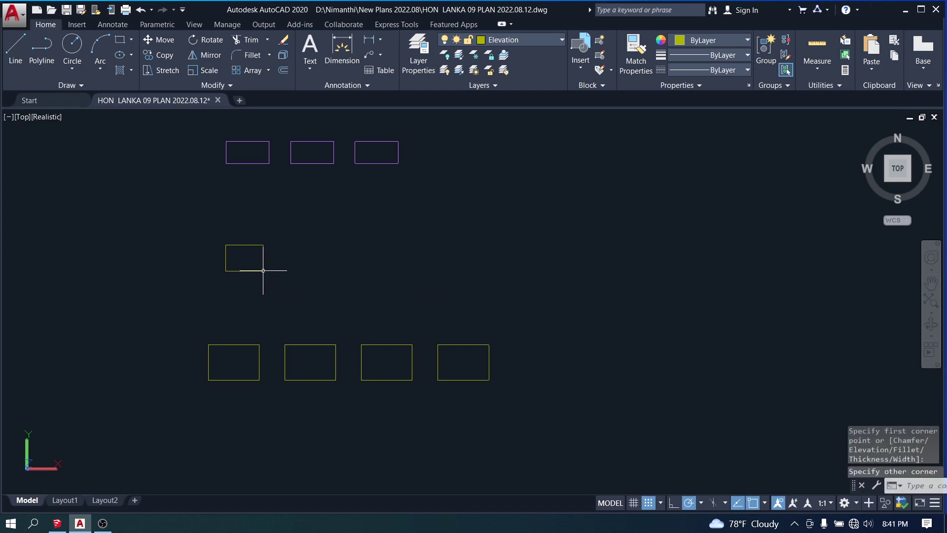
Step: Make a rectangular array of the new rectangle with 4 columns and 2 rows
click(268, 72)
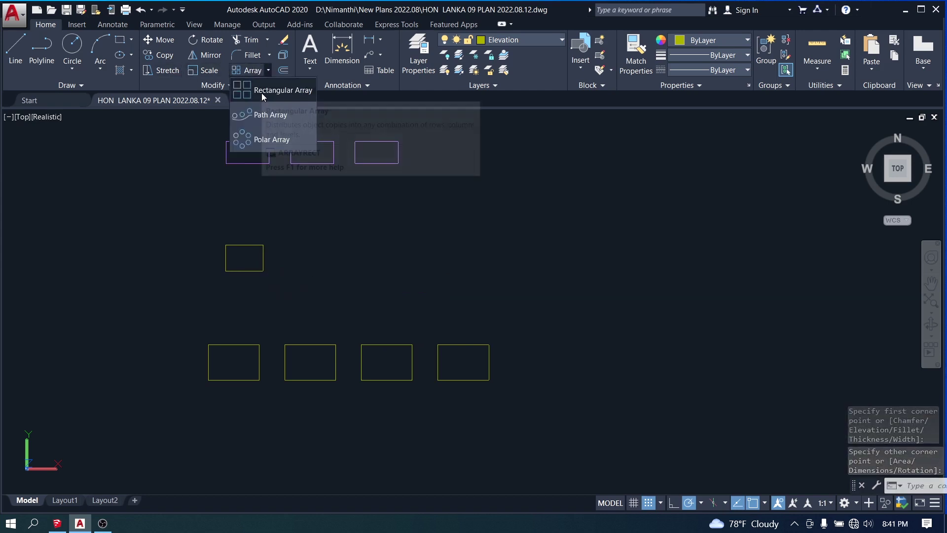
click(261, 93)
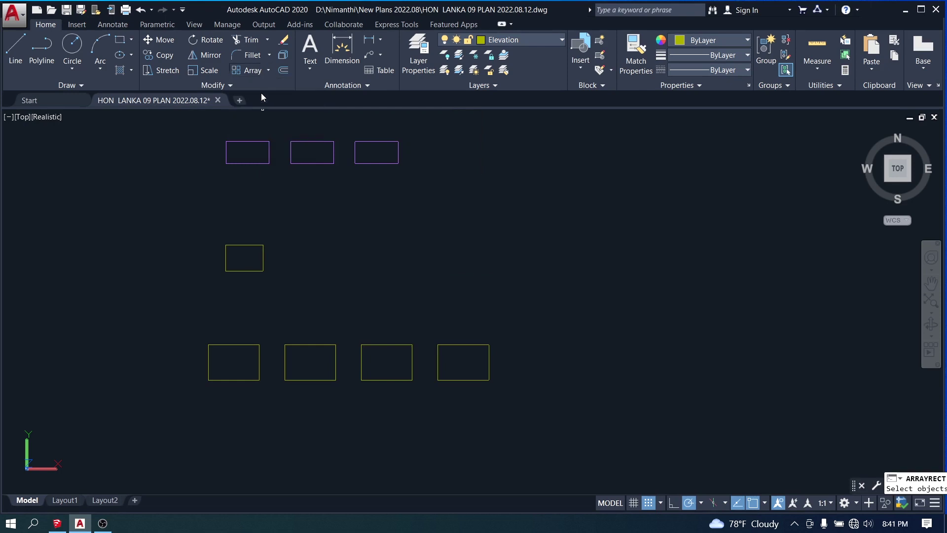
click(247, 243)
key(Return)
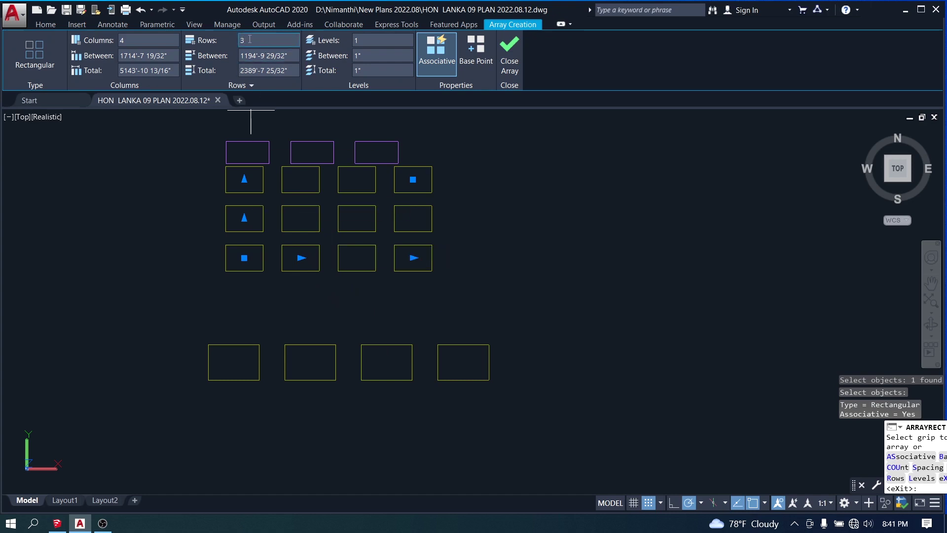
key(Return)
text(2)
key(Return)
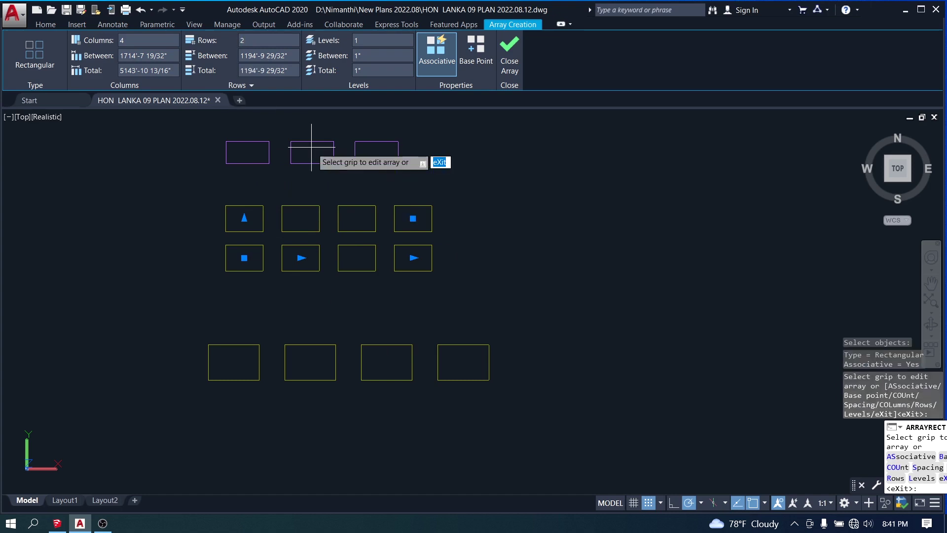
key(Escape)
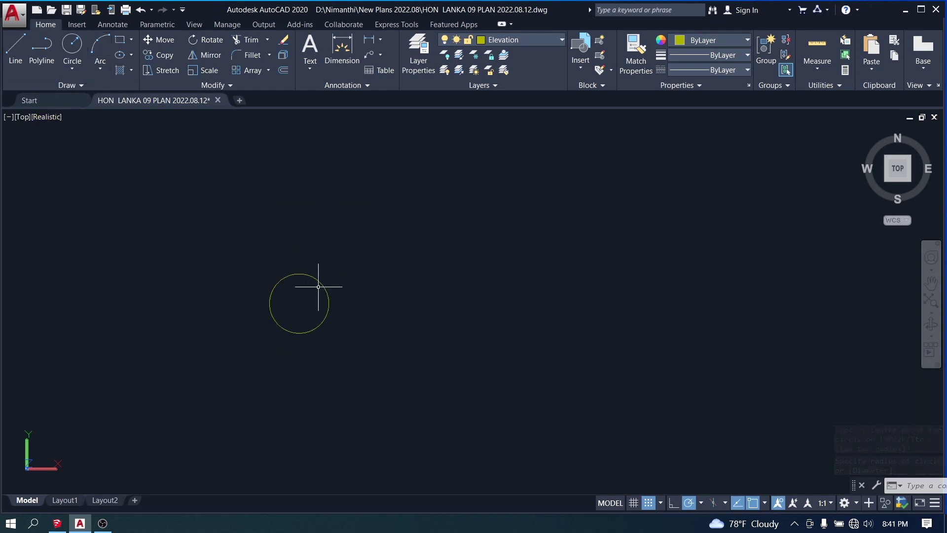
Step: Start a rectangular array of the new circle
click(268, 70)
click(265, 94)
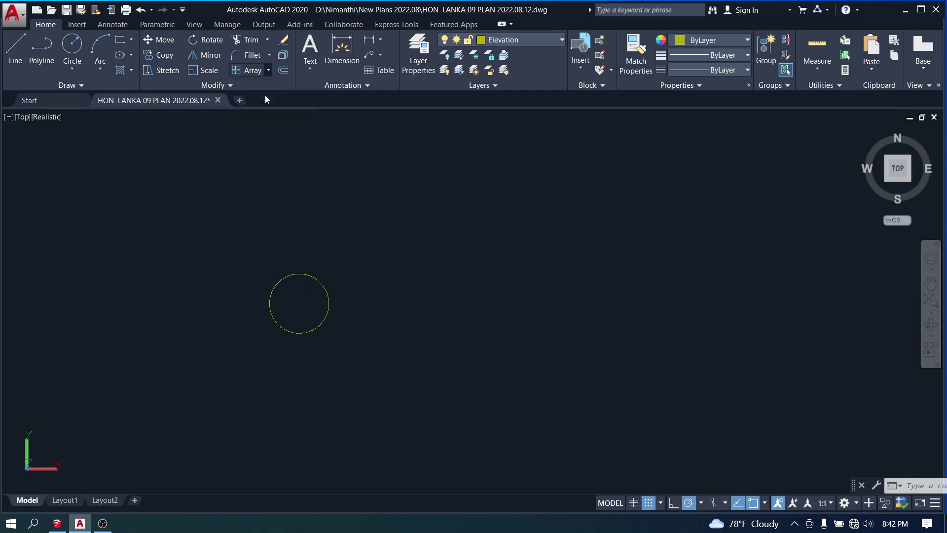
click(326, 289)
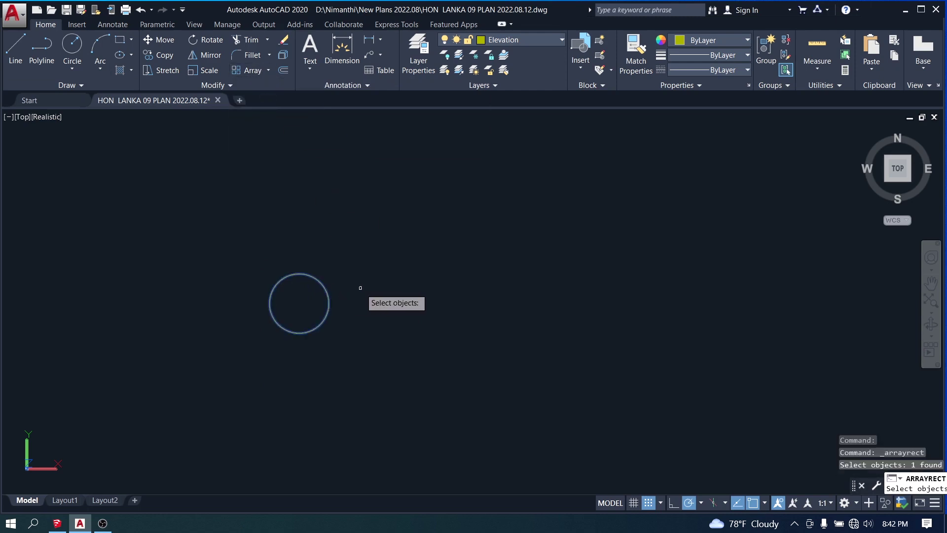
key(Return)
scroll(387, 269, down, 2)
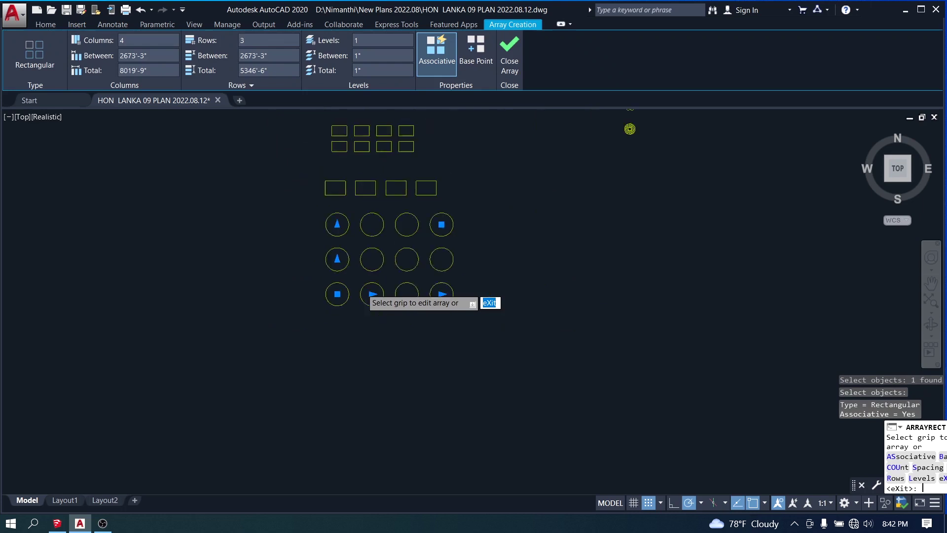
scroll(387, 268, down, 1)
scroll(389, 269, up, 3)
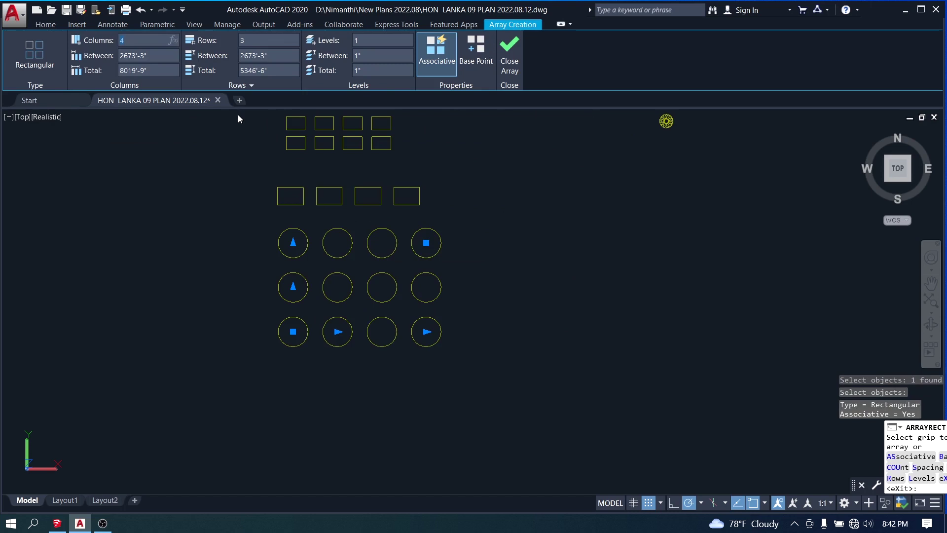
Step: Set the circle array to 3 columns and 1 row and close the editor
text(3)
key(Return)
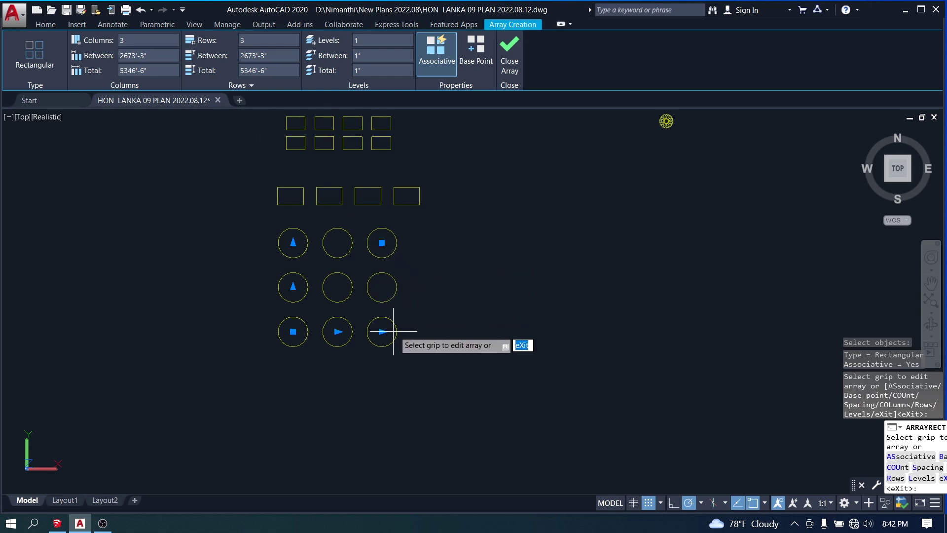
click(253, 41)
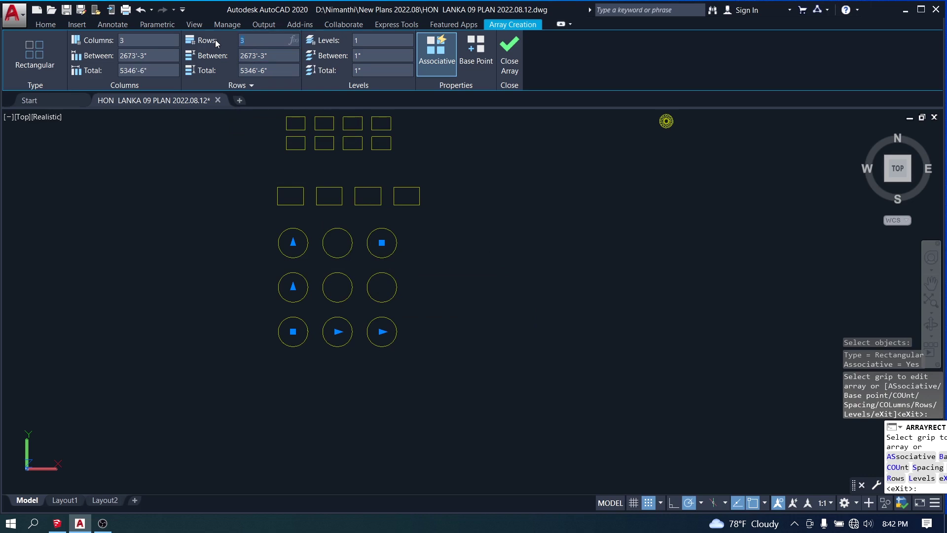
text(1)
key(Return)
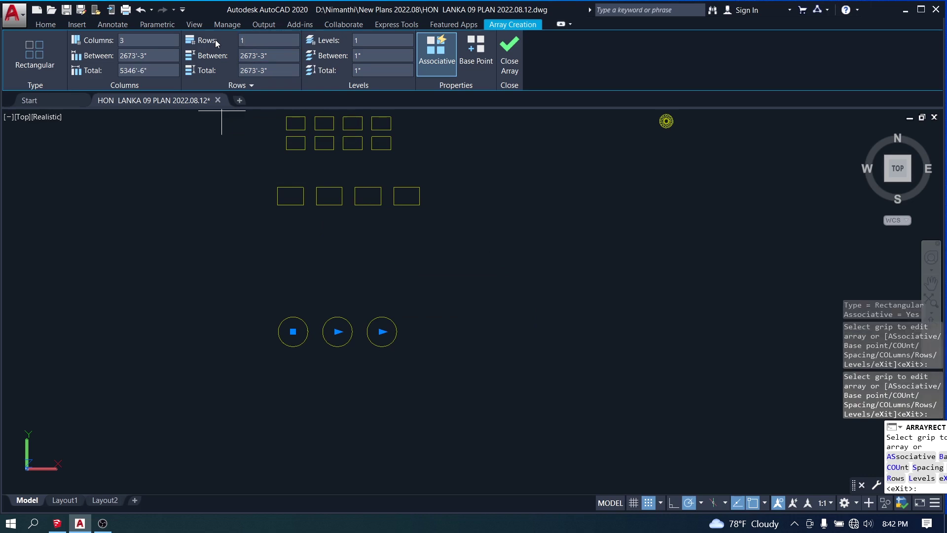
key(Escape)
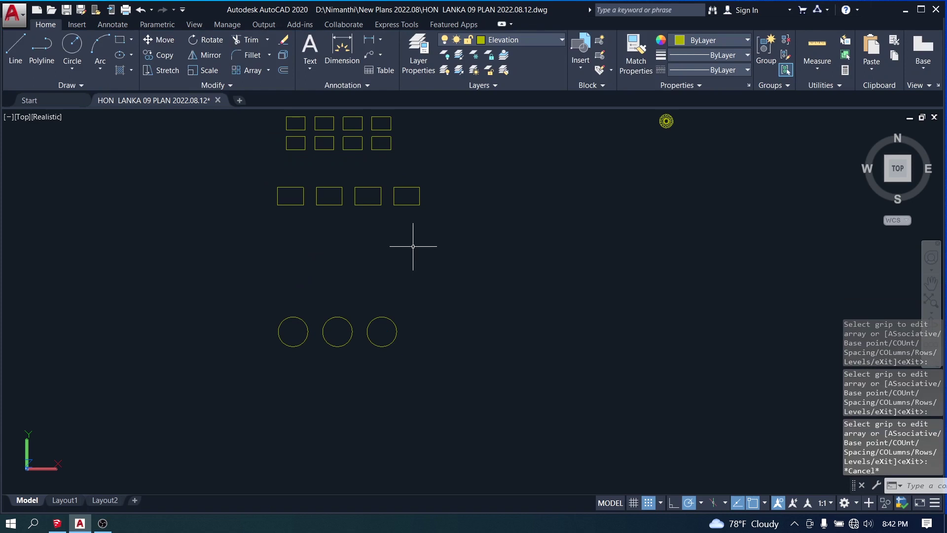
scroll(281, 265, down, 2)
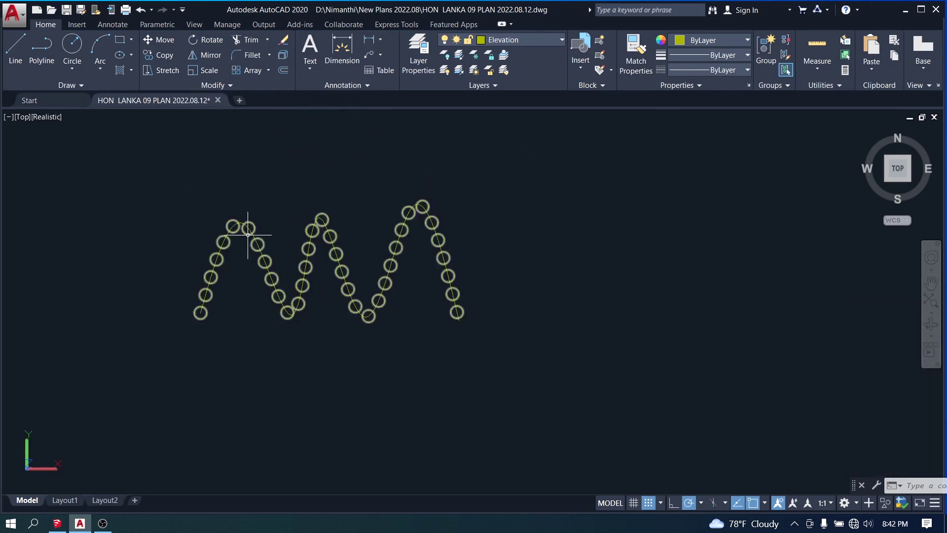
click(268, 70)
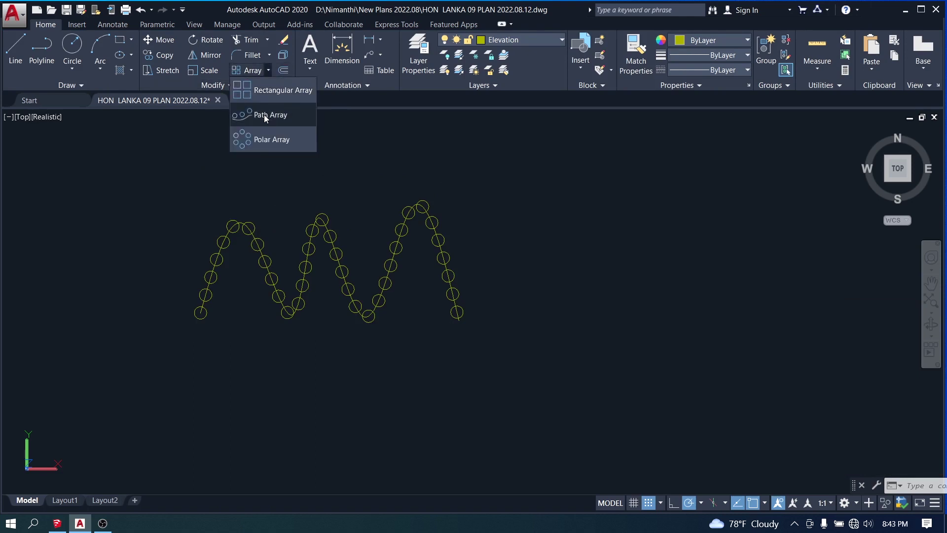
click(266, 115)
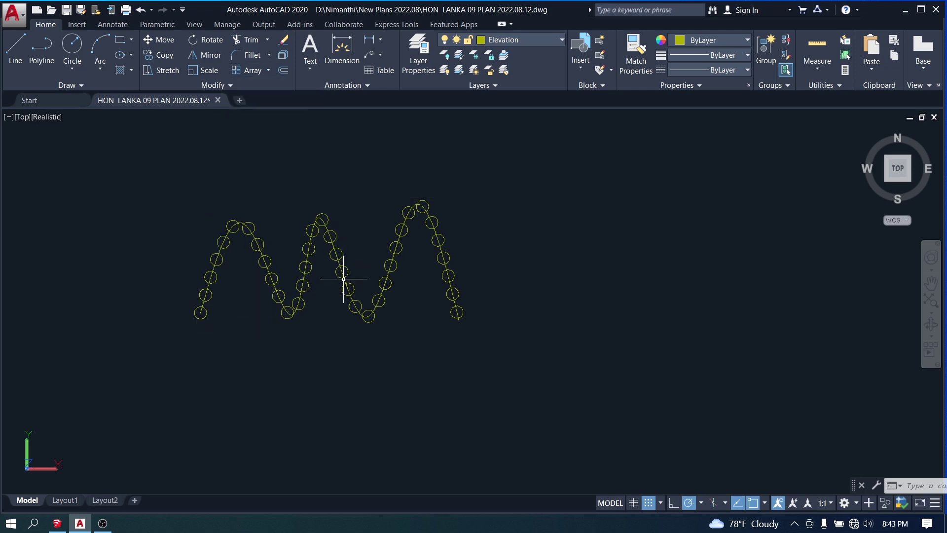
scroll(222, 332, up, 5)
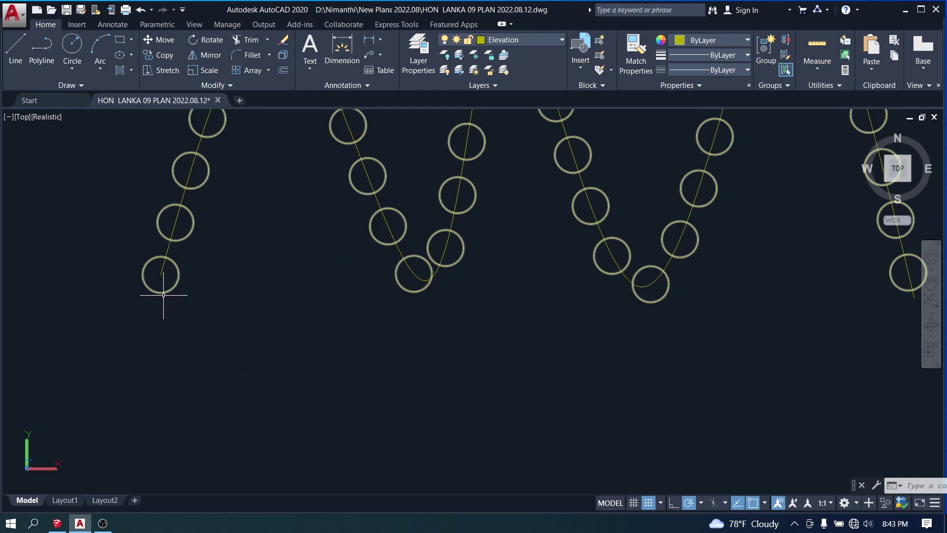
scroll(211, 359, down, 3)
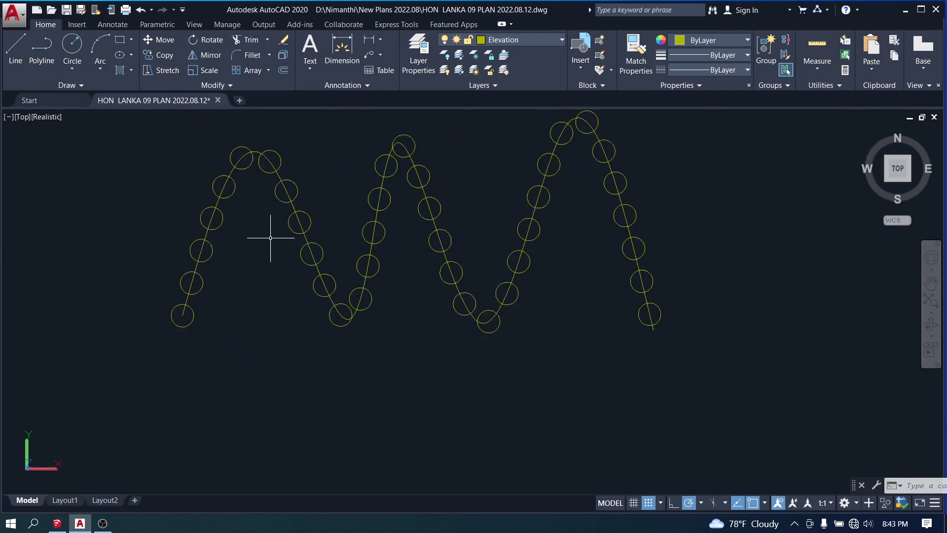
key(Escape)
scroll(209, 249, down, 5)
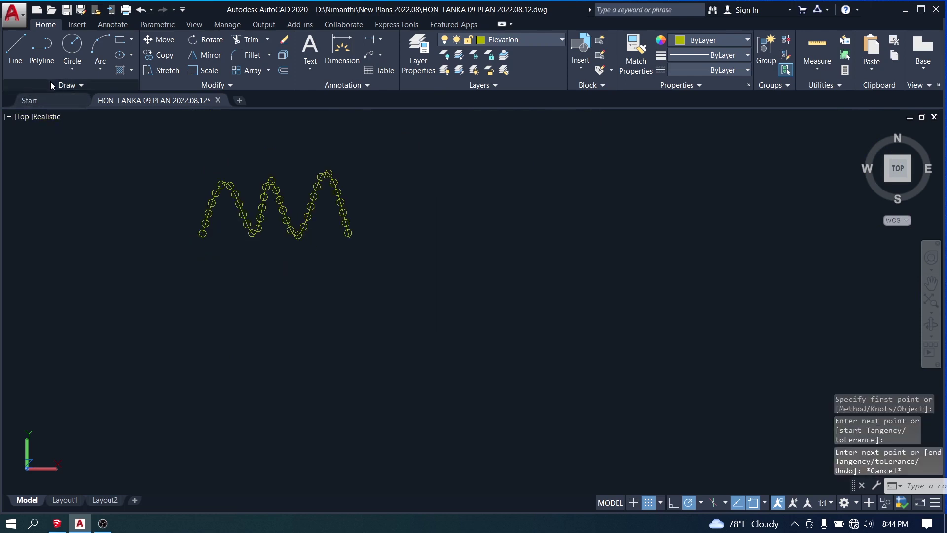
Step: Draw a fit-point spline through six points forming a two-peak wave below the circles
click(58, 85)
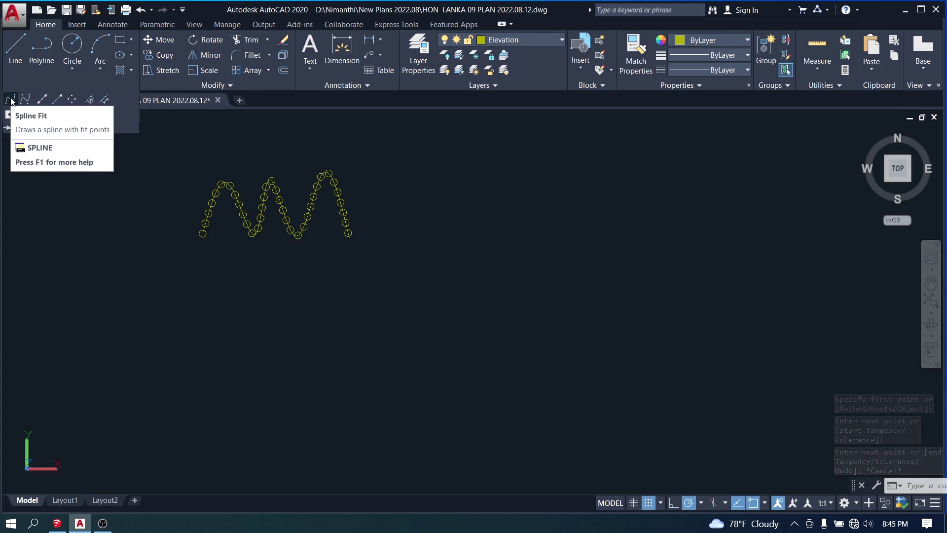
click(11, 101)
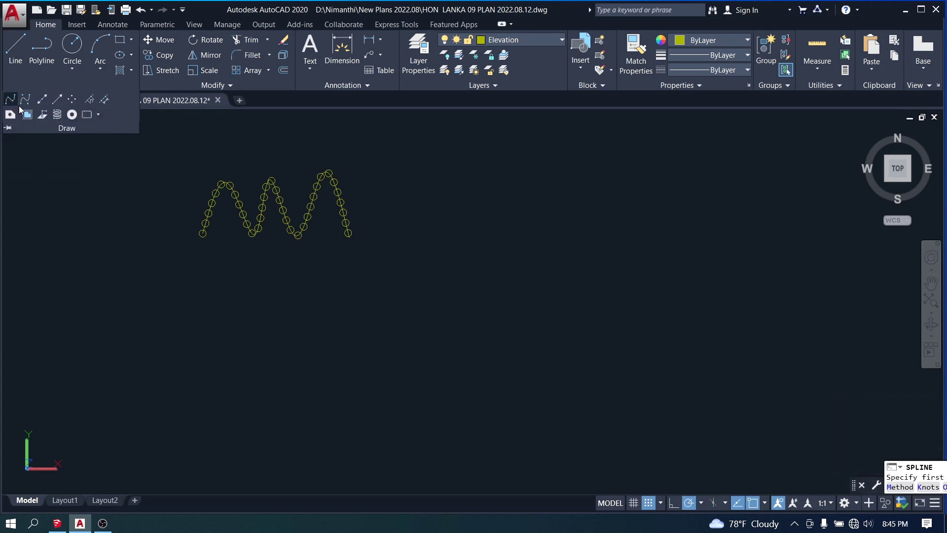
click(178, 362)
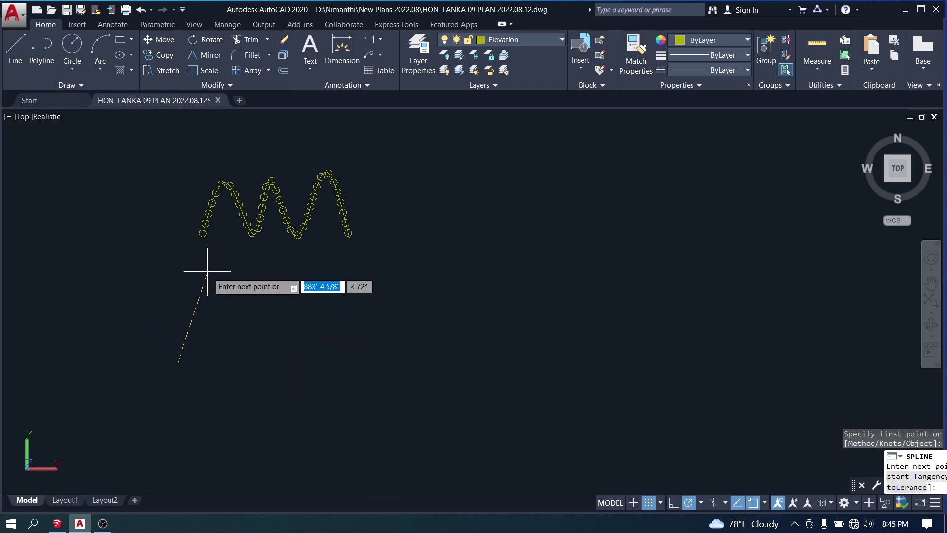
click(214, 273)
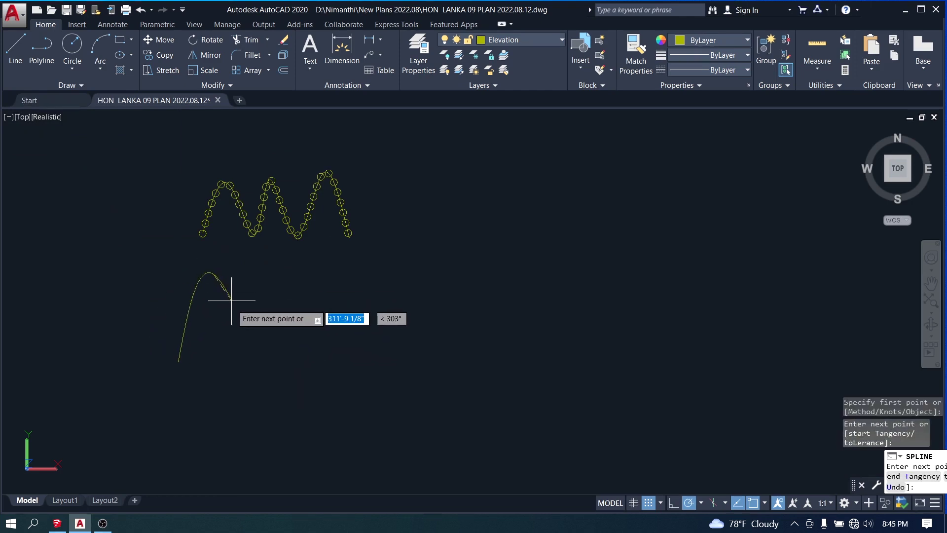
click(246, 367)
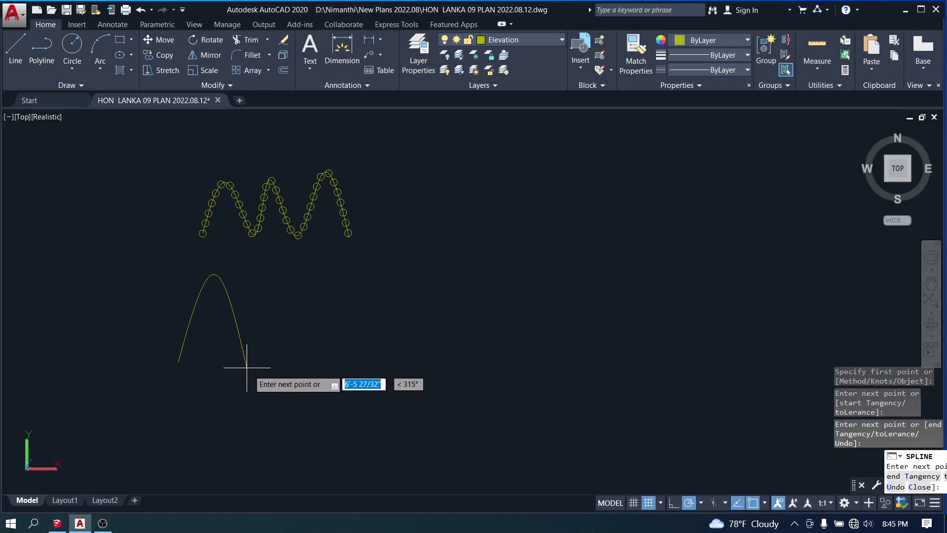
click(286, 268)
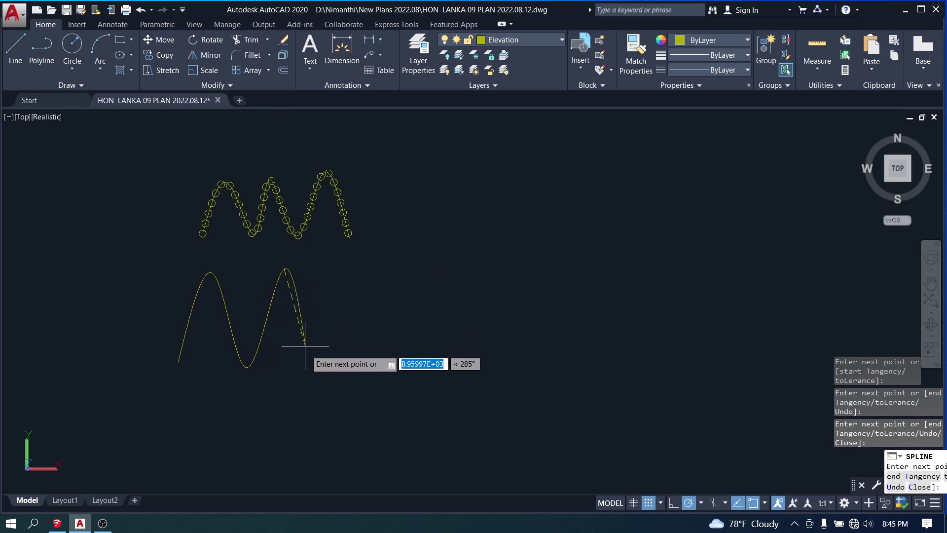
click(336, 368)
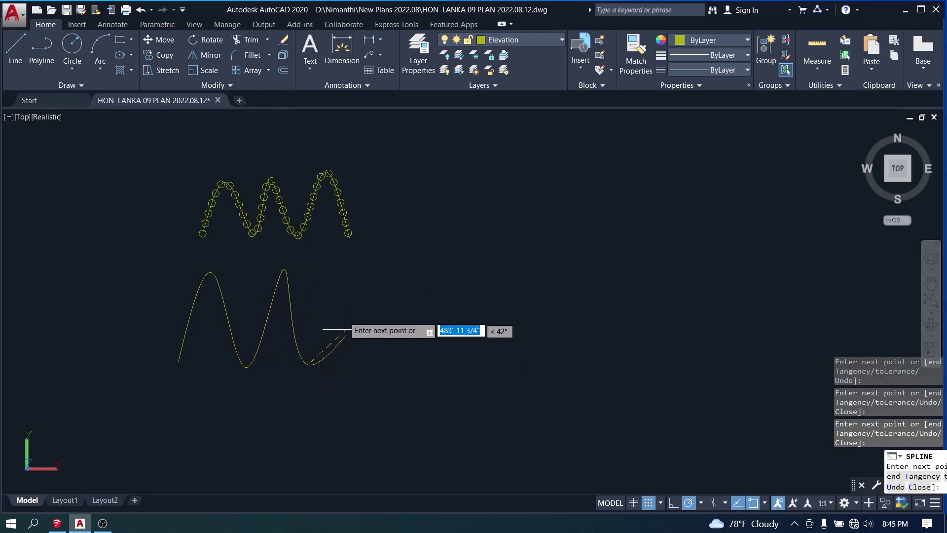
click(319, 269)
key(Return)
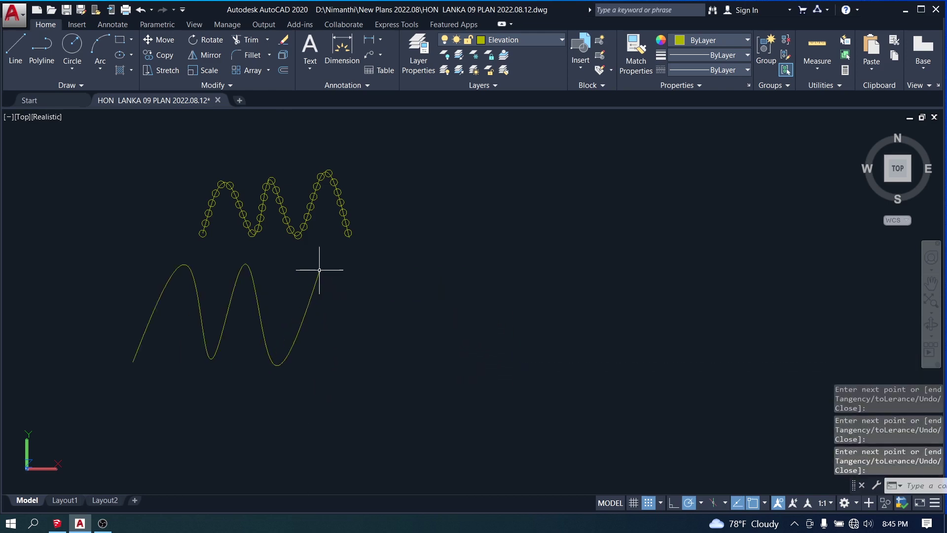
scroll(218, 274, up, 2)
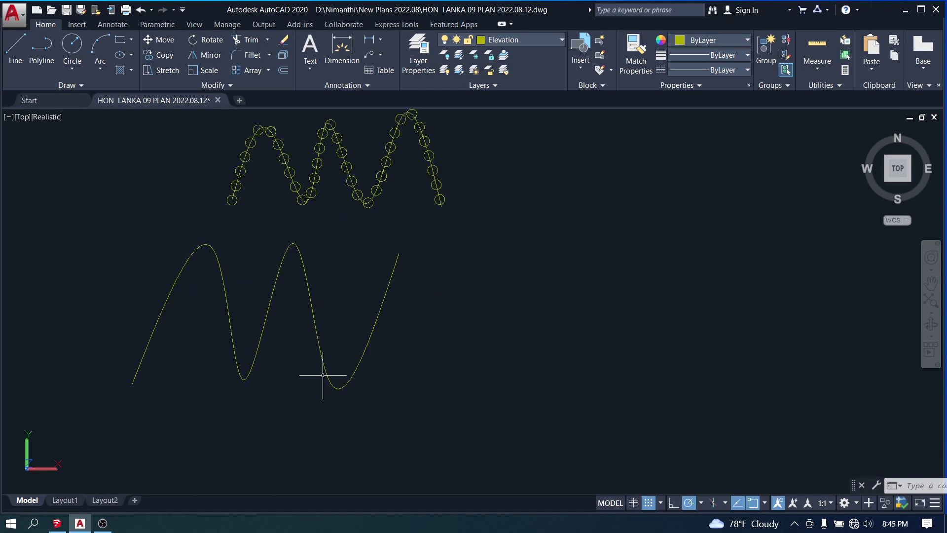
scroll(175, 376, down, 1)
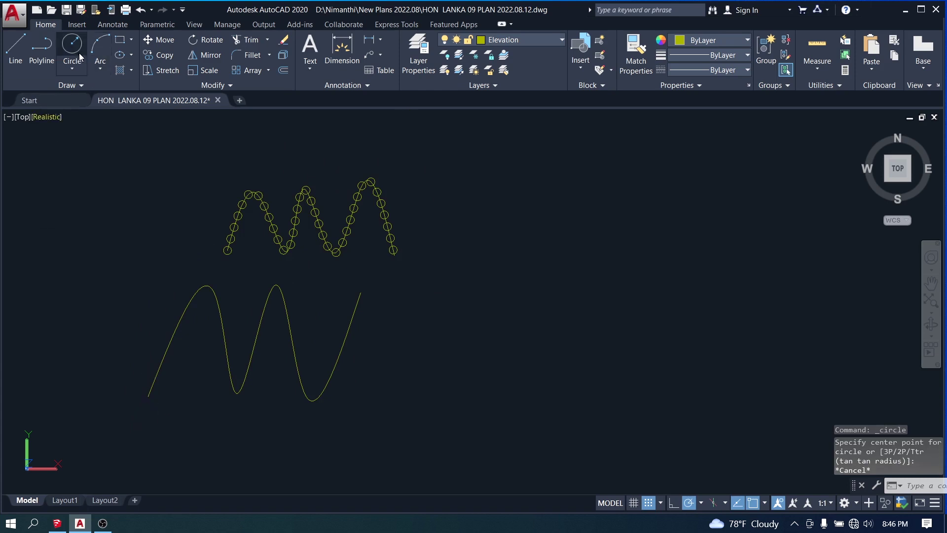
Step: Draw a small centre-radius circle centred on the spline's lower-left endpoint
click(72, 69)
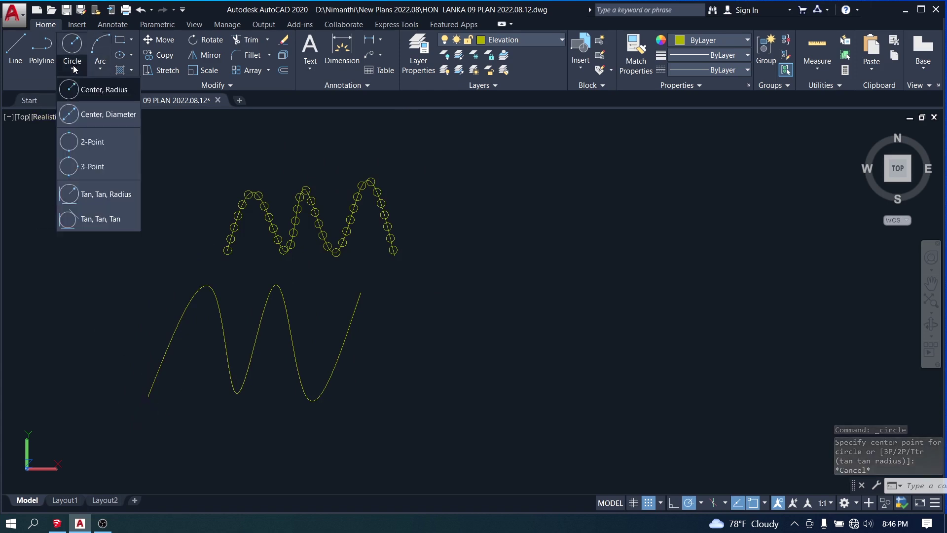
click(83, 92)
scroll(131, 412, up, 3)
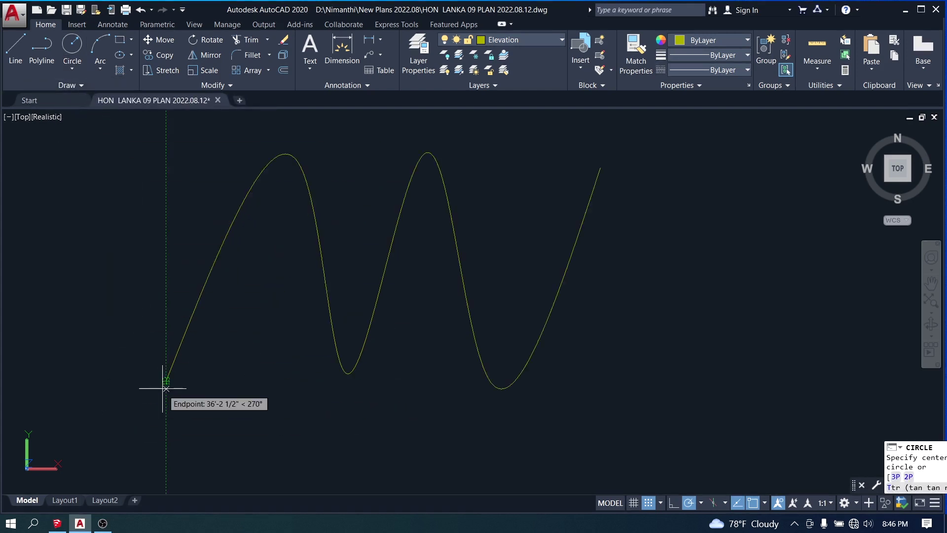
click(166, 380)
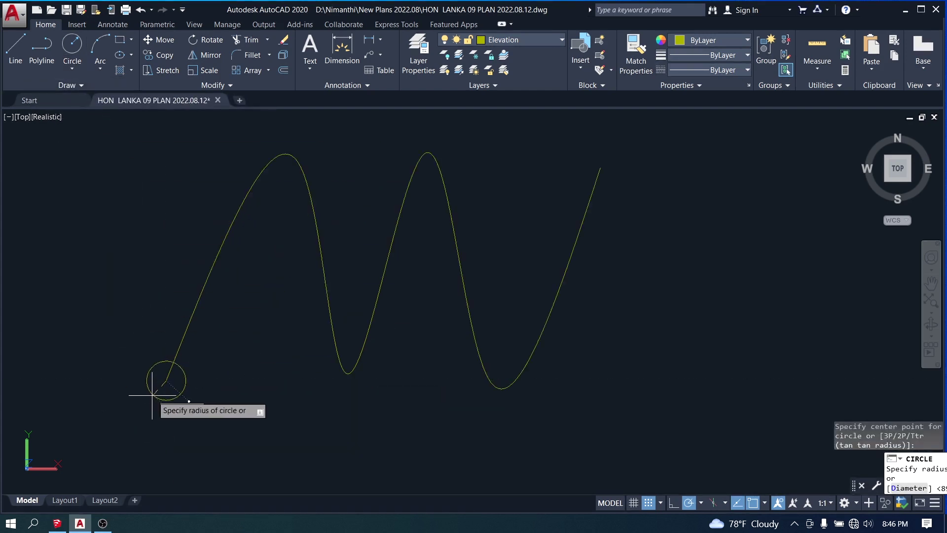
scroll(152, 394, up, 3)
click(148, 391)
scroll(148, 391, down, 4)
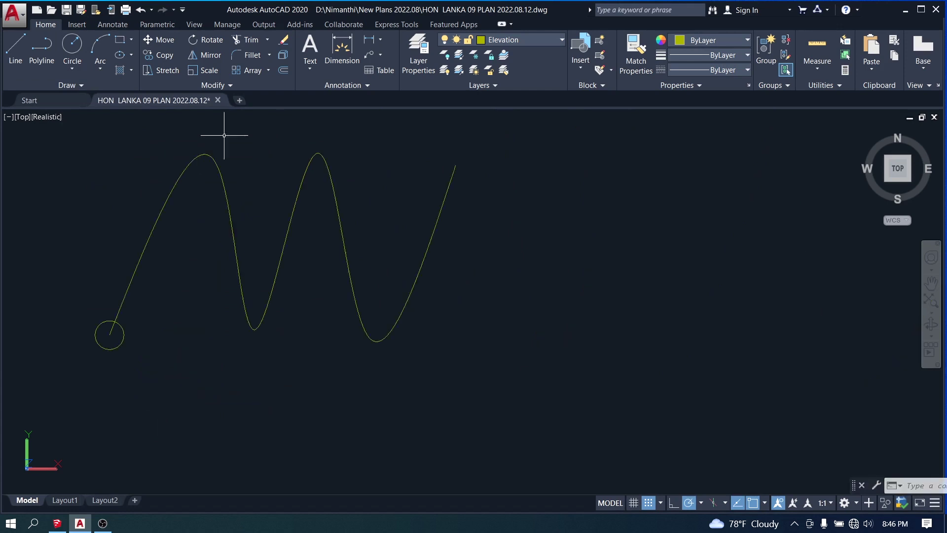
click(269, 70)
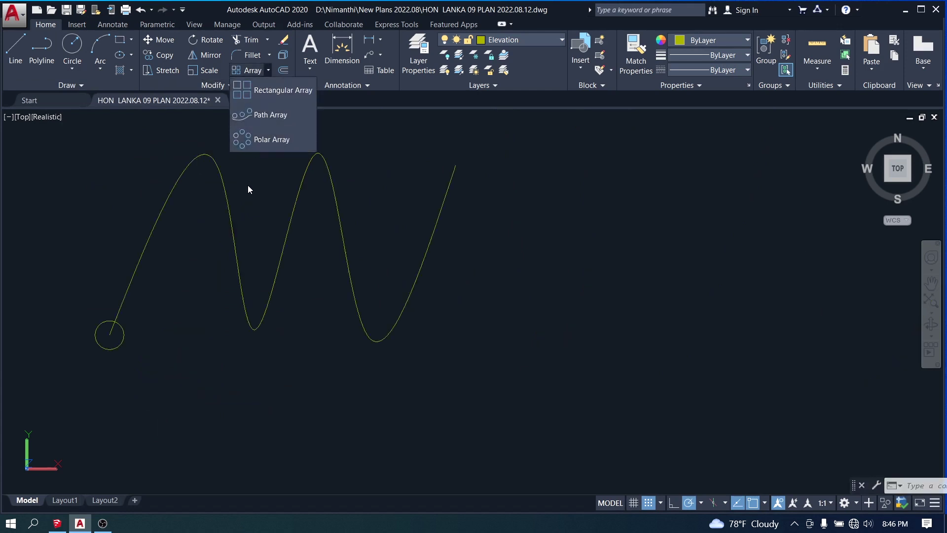
Step: Create a path array of the small circle using the wavy spline as the path
click(264, 114)
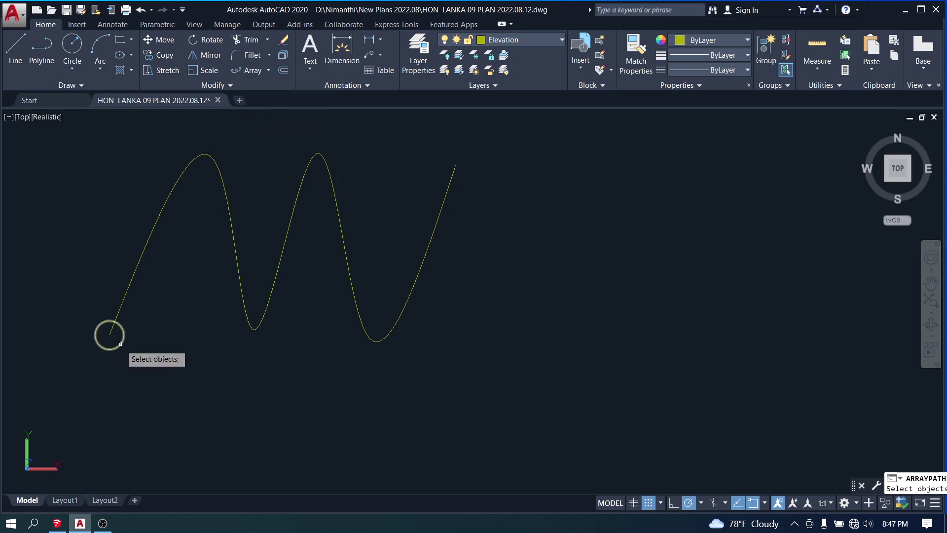
click(120, 344)
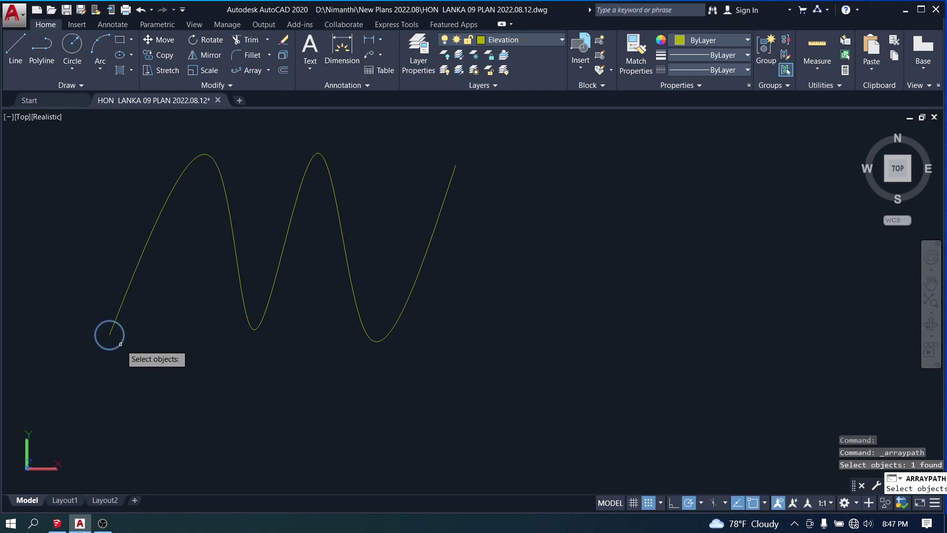
key(Return)
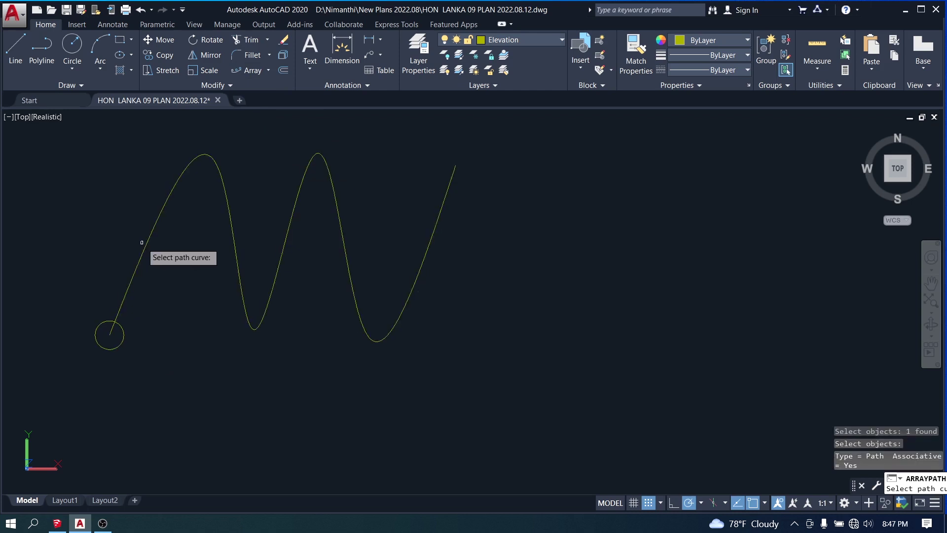
click(148, 243)
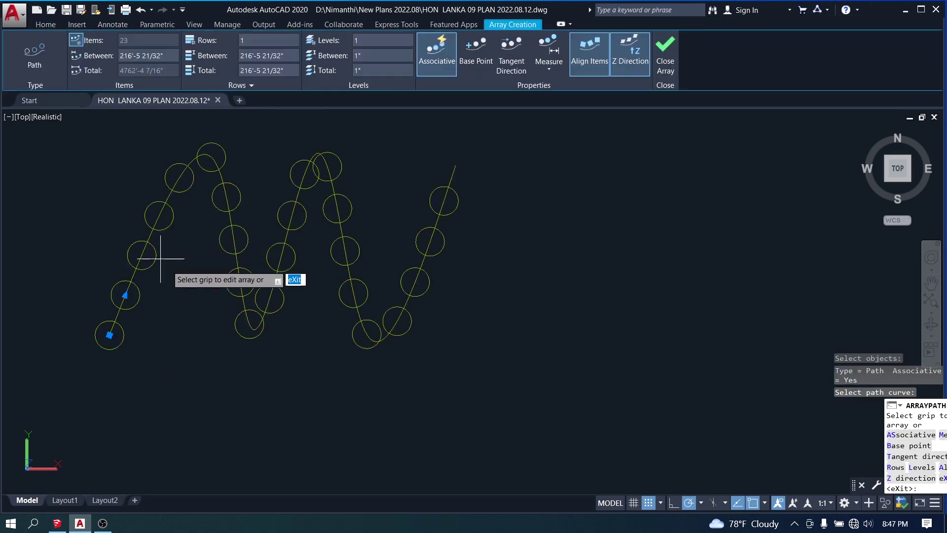
key(Escape)
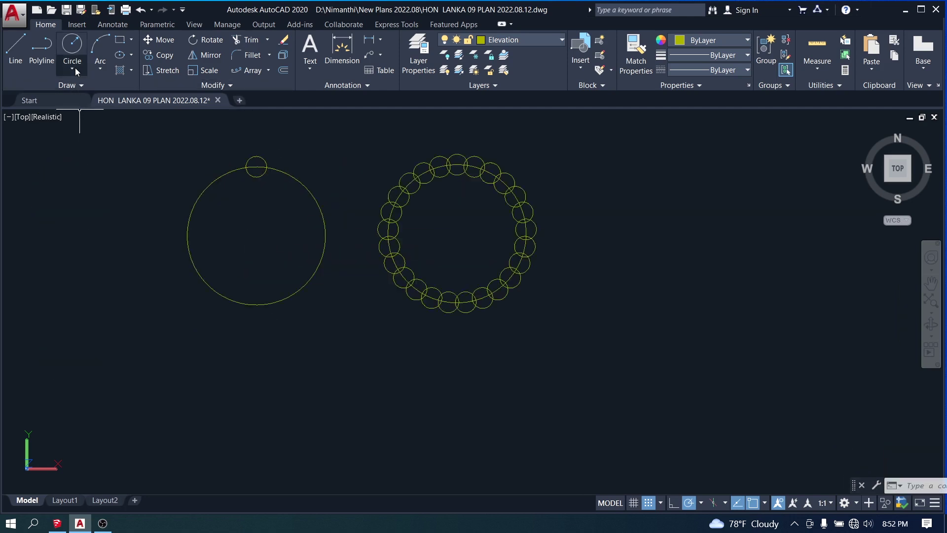
Step: Draw a large centre-radius circle to the right of the ring
click(75, 69)
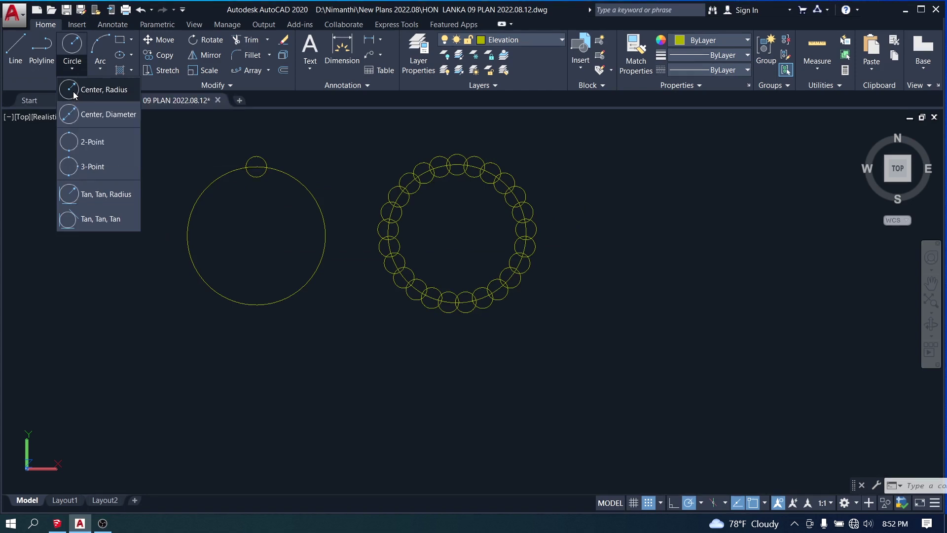
click(75, 91)
scroll(200, 181, down, 2)
scroll(203, 218, down, 2)
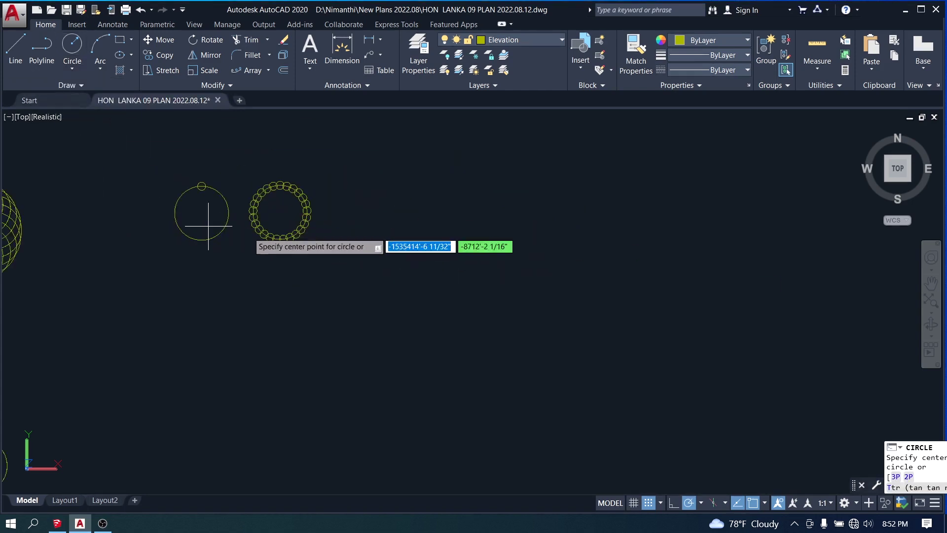
scroll(320, 212, up, 2)
scroll(425, 206, up, 1)
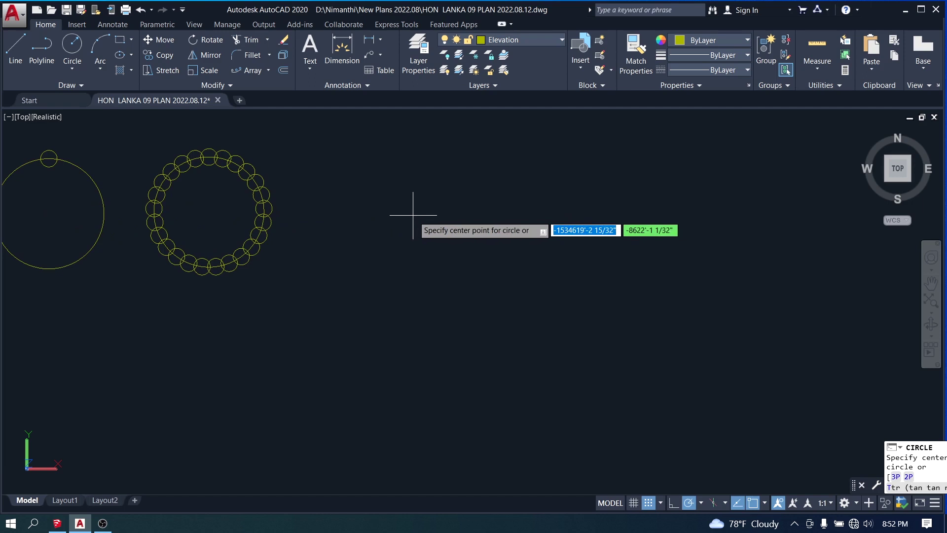
click(413, 216)
click(372, 255)
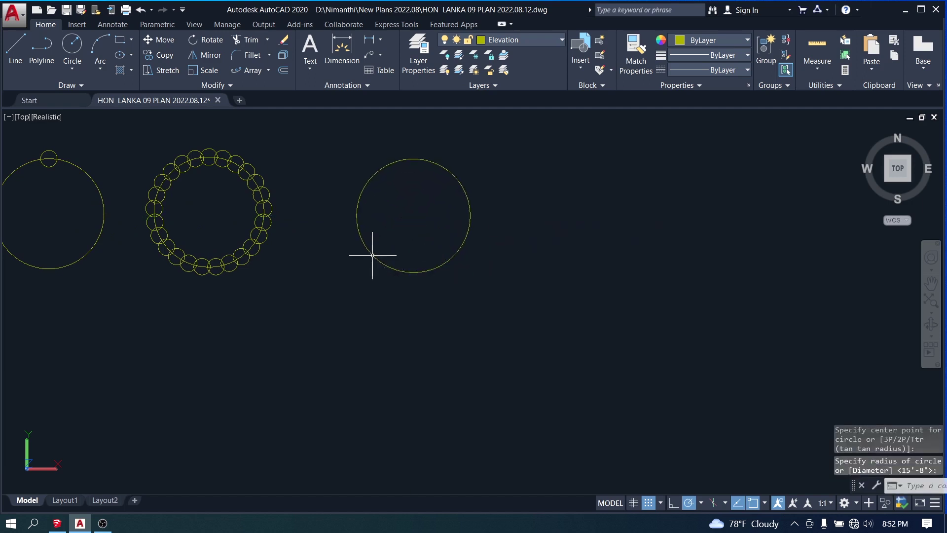
Step: Repeat the Circle command to draw a small circle right of the large one
right_click(486, 168)
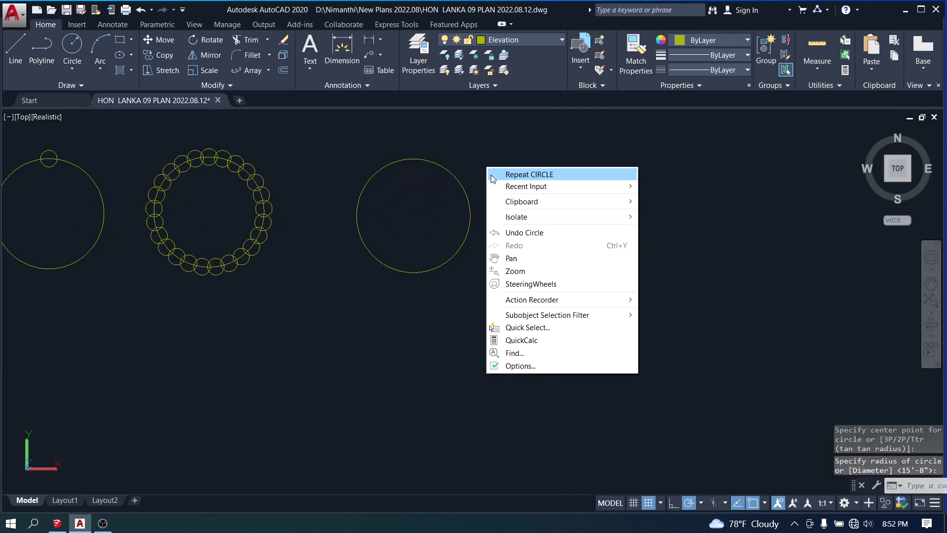
click(493, 178)
scroll(488, 203, up, 1)
click(503, 196)
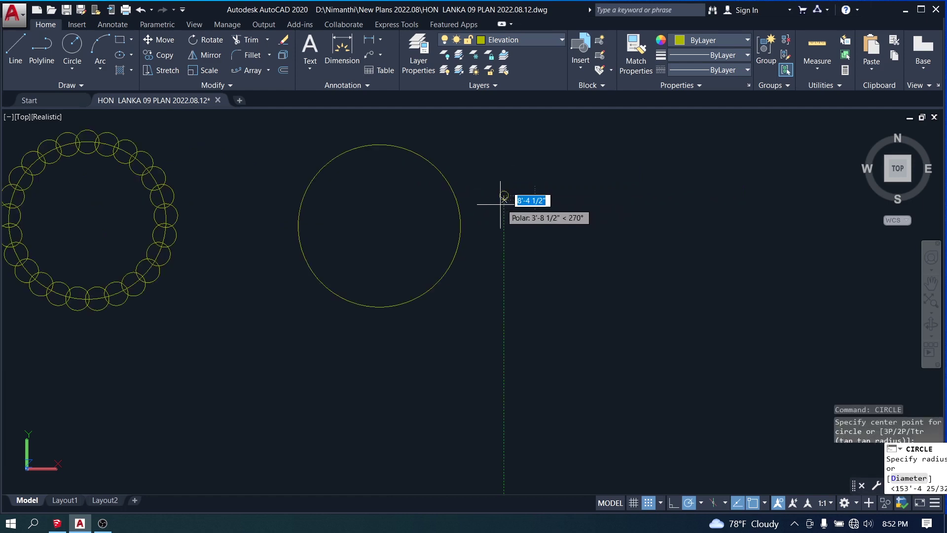
click(503, 211)
click(150, 40)
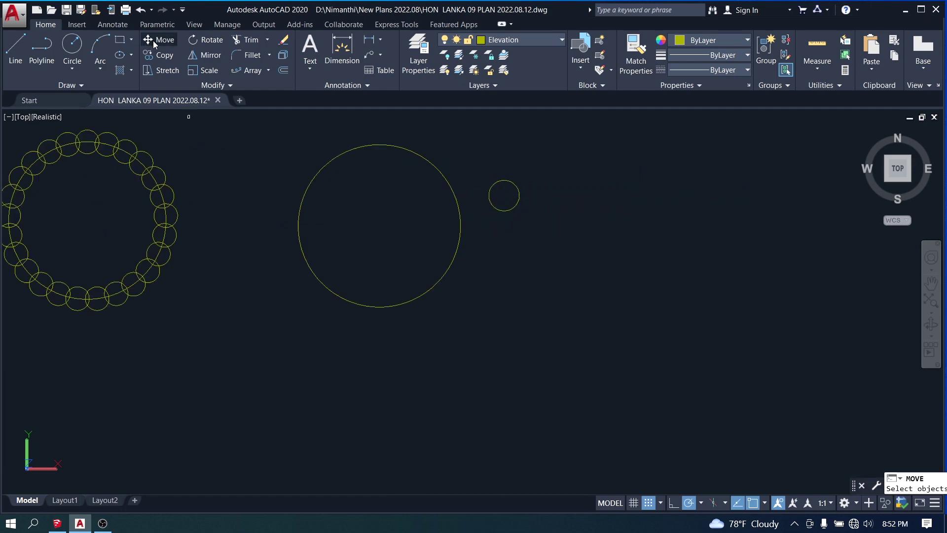
Step: Move the small circle by its centre onto the large circle's top quadrant
click(153, 40)
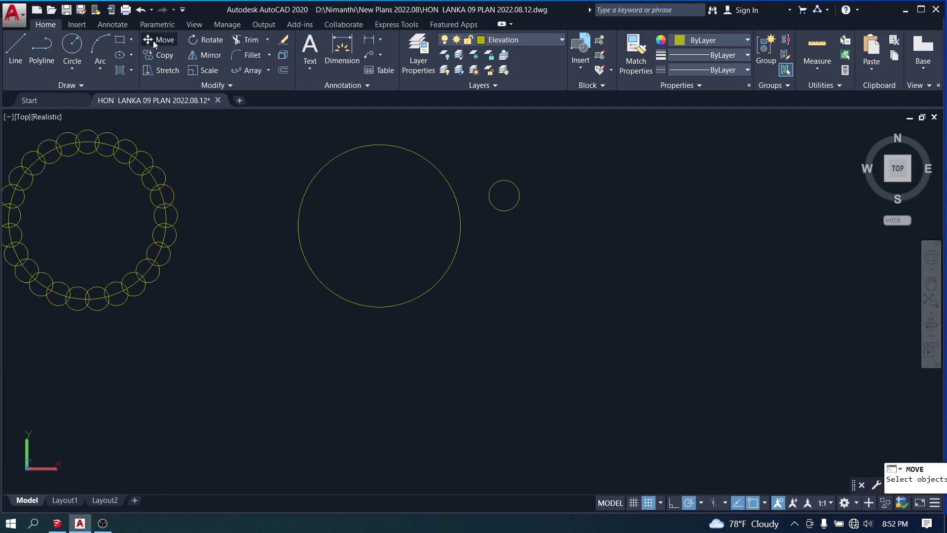
click(505, 209)
key(Return)
scroll(493, 198, up, 2)
scroll(491, 199, up, 1)
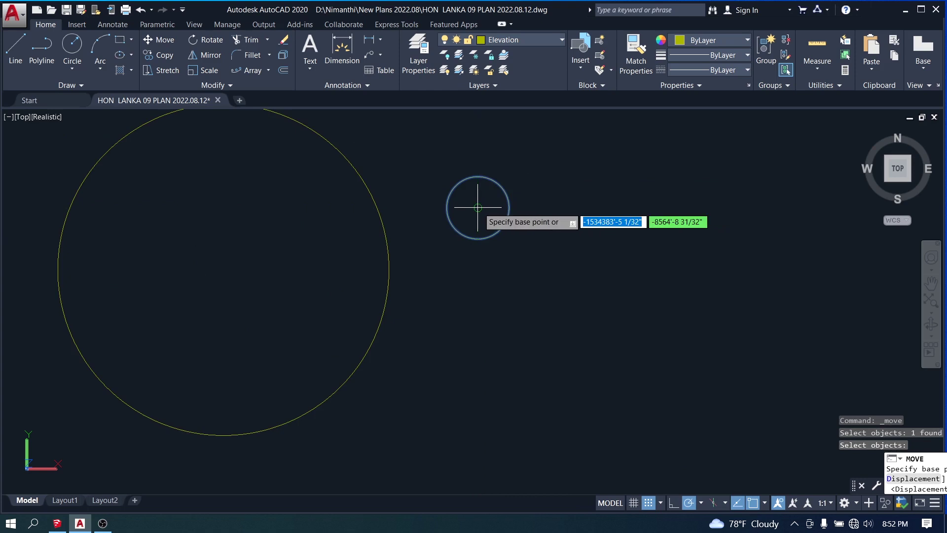
click(478, 206)
scroll(503, 263, down, 3)
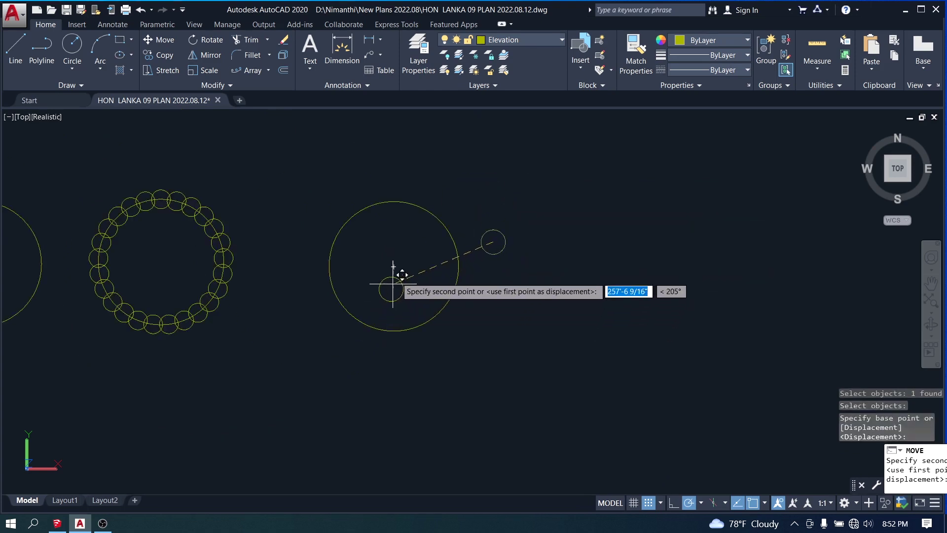
scroll(392, 272, up, 2)
scroll(393, 272, up, 2)
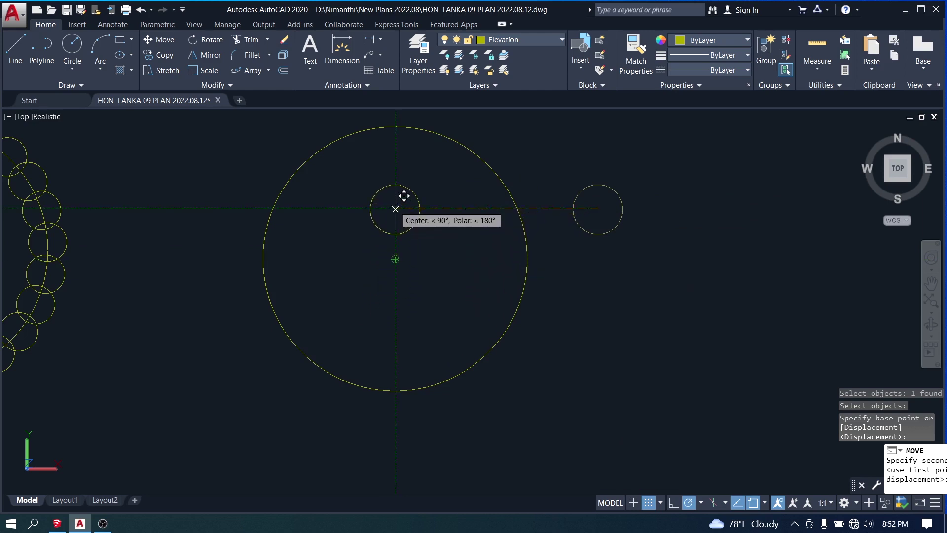
click(395, 127)
scroll(328, 165, down, 1)
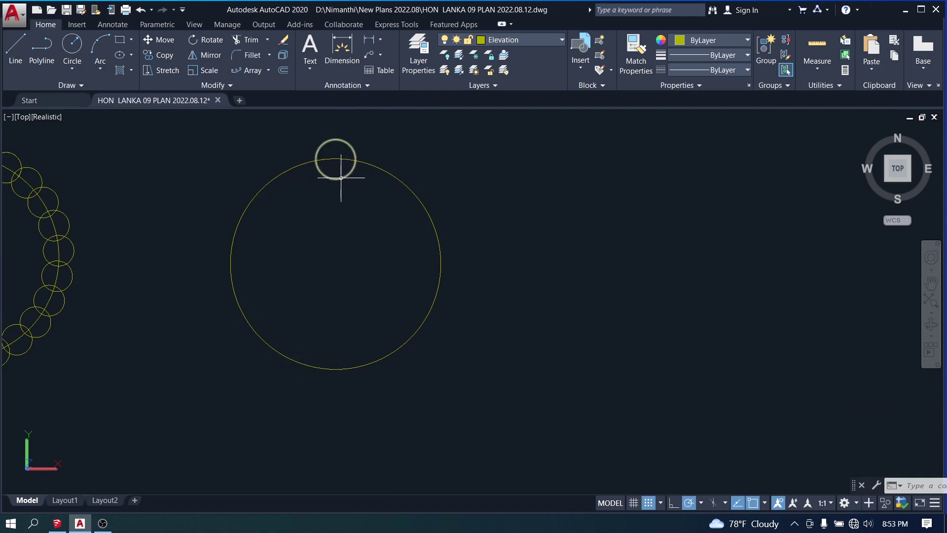
click(268, 70)
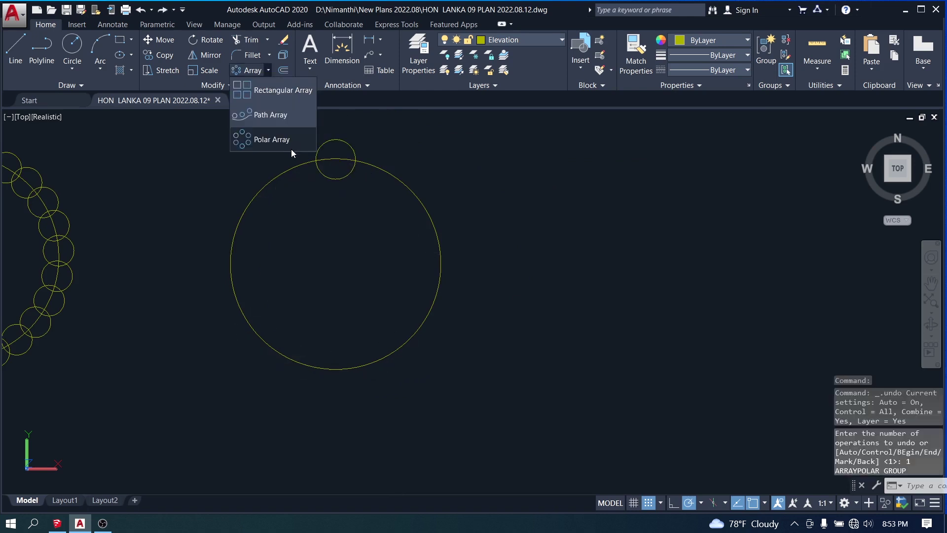
Step: Polar-array the small circle six times around the large circle's centre
click(266, 140)
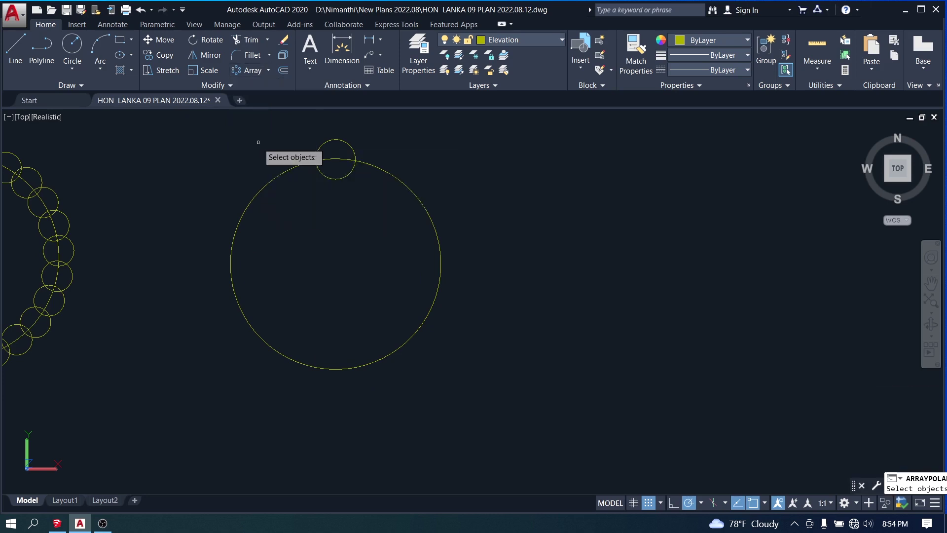
click(334, 179)
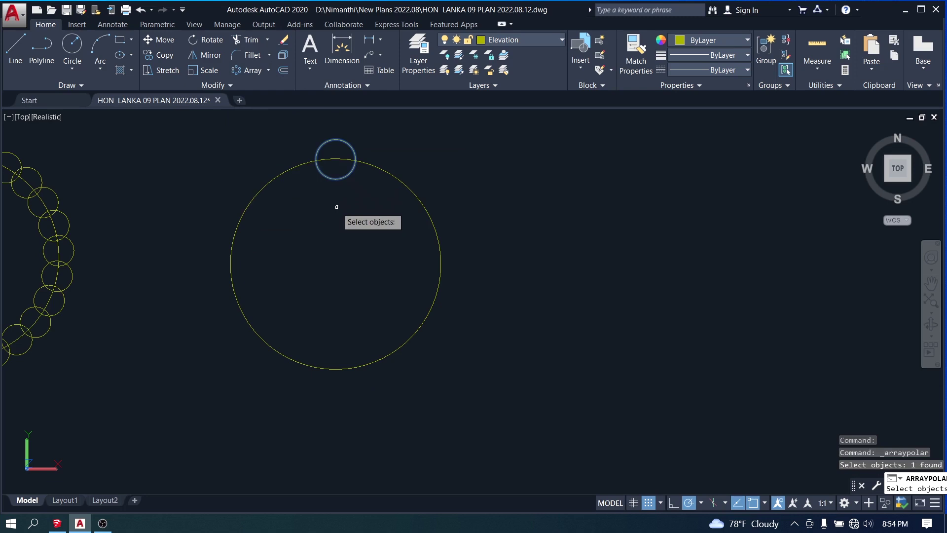
key(Return)
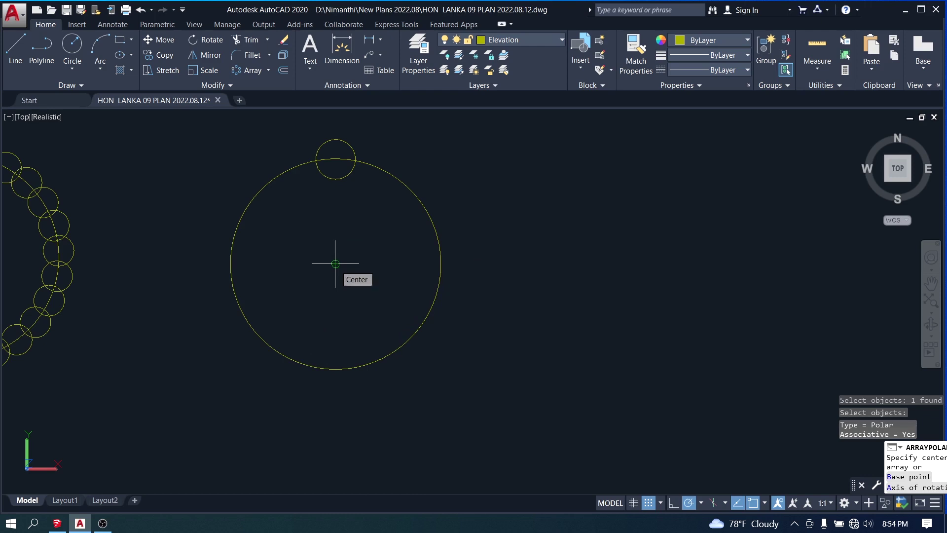
click(335, 264)
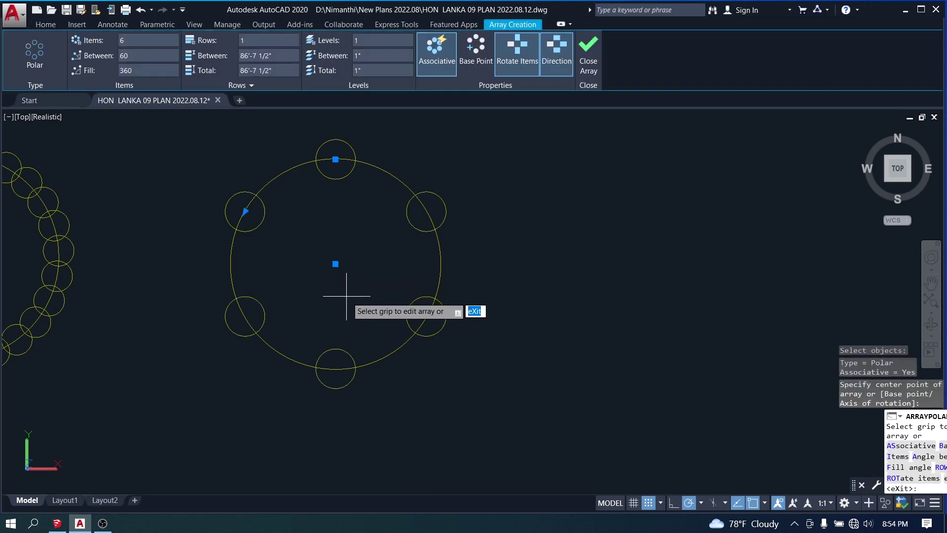
key(Return)
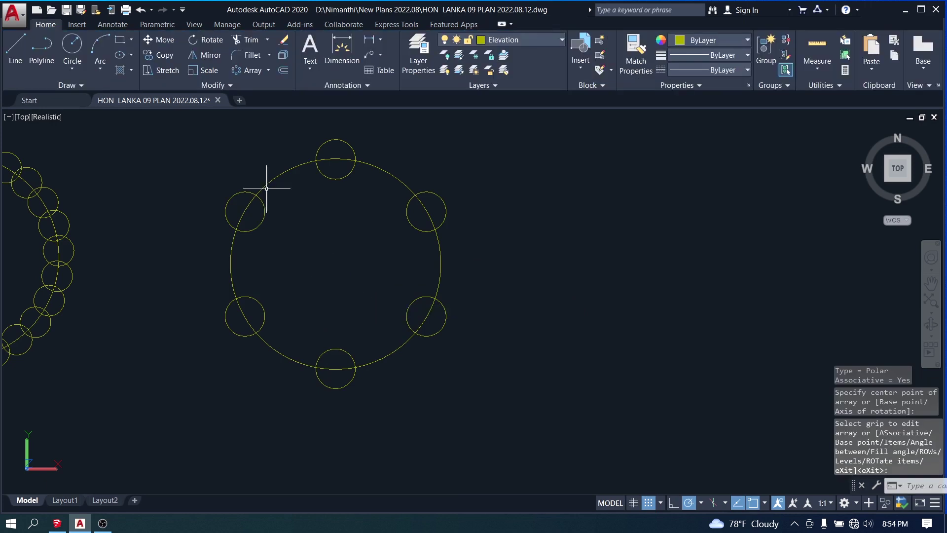
click(163, 56)
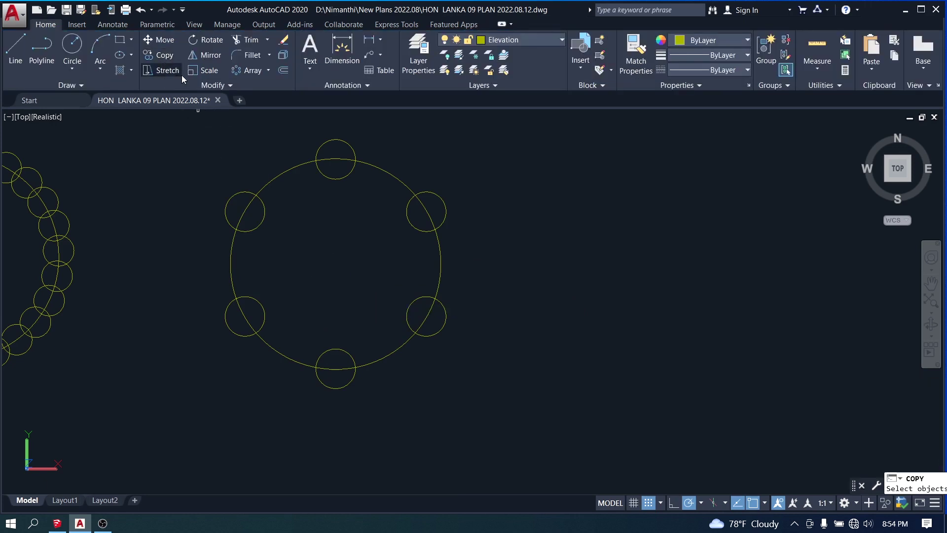
Step: Copy the large circle from its centre to a spot right of the flower
click(299, 170)
key(Return)
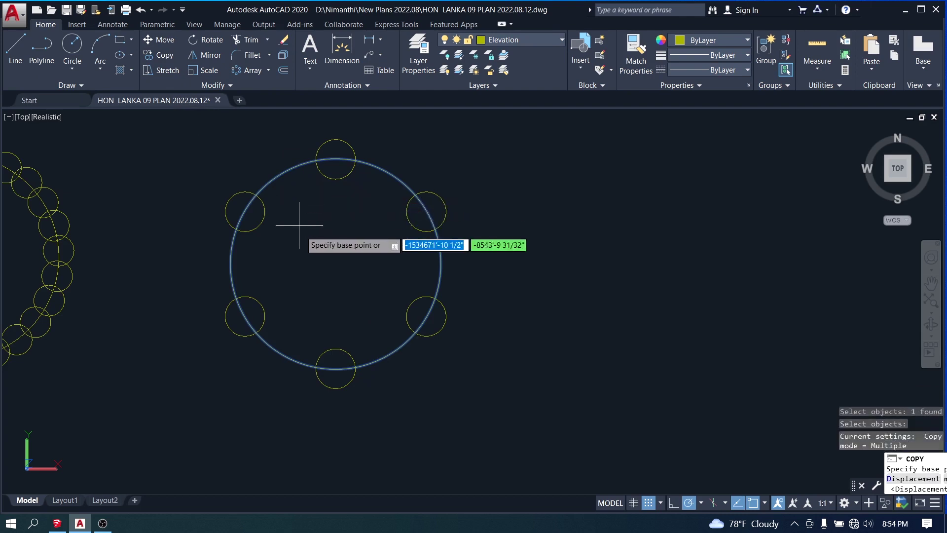
click(331, 266)
scroll(468, 286, down, 4)
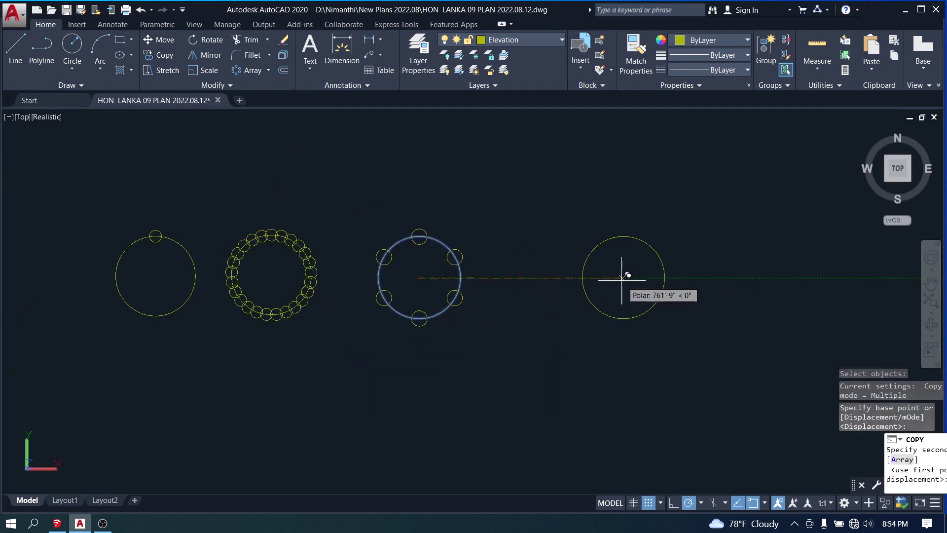
click(613, 278)
key(Escape)
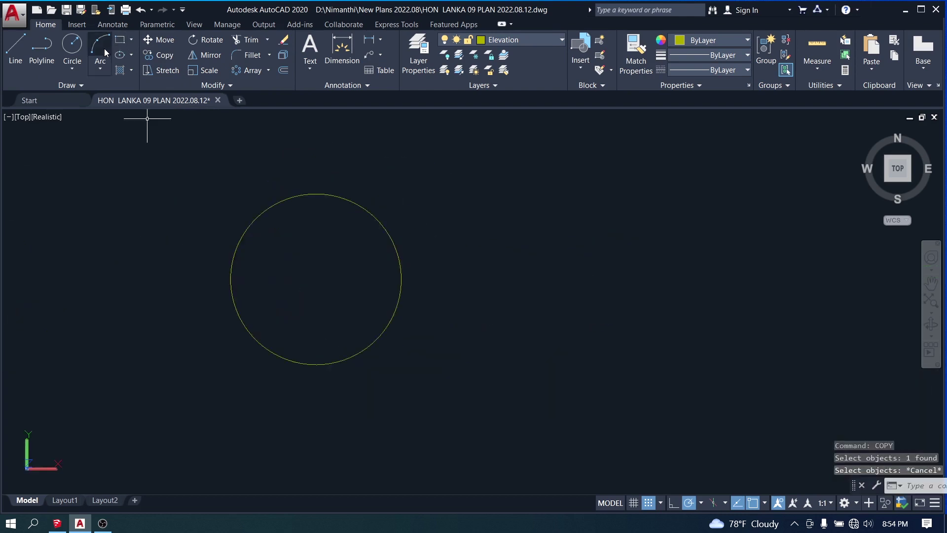
Step: Draw a new small circle and move it onto the copied circle's top quadrant
click(71, 50)
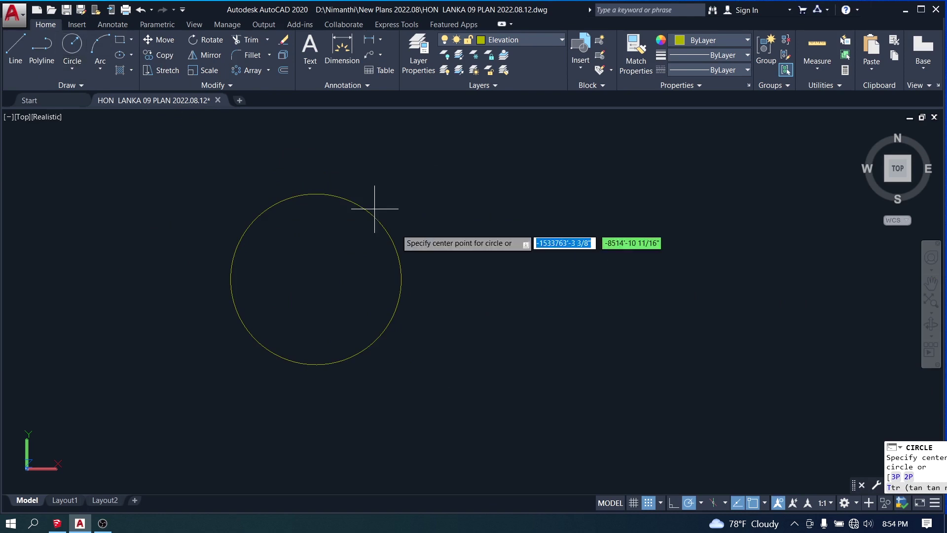
click(453, 252)
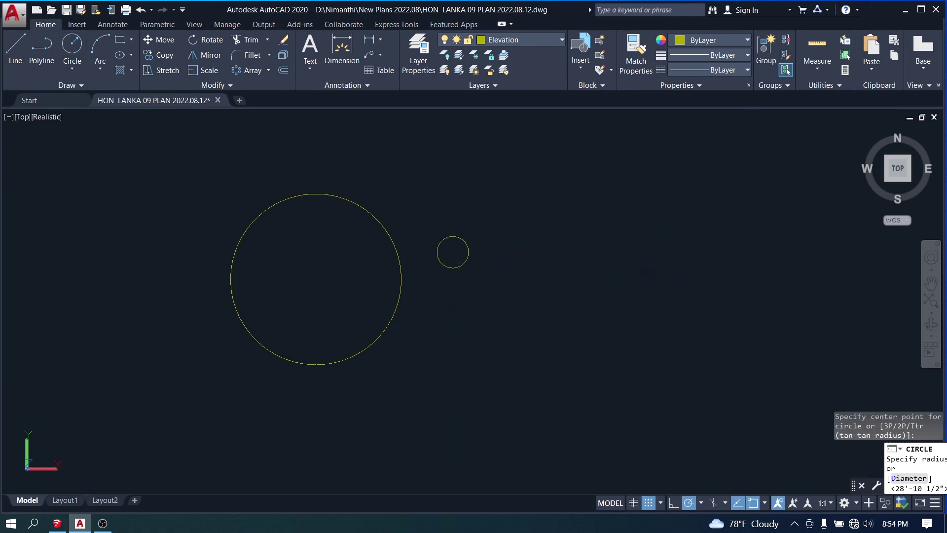
click(158, 40)
click(452, 267)
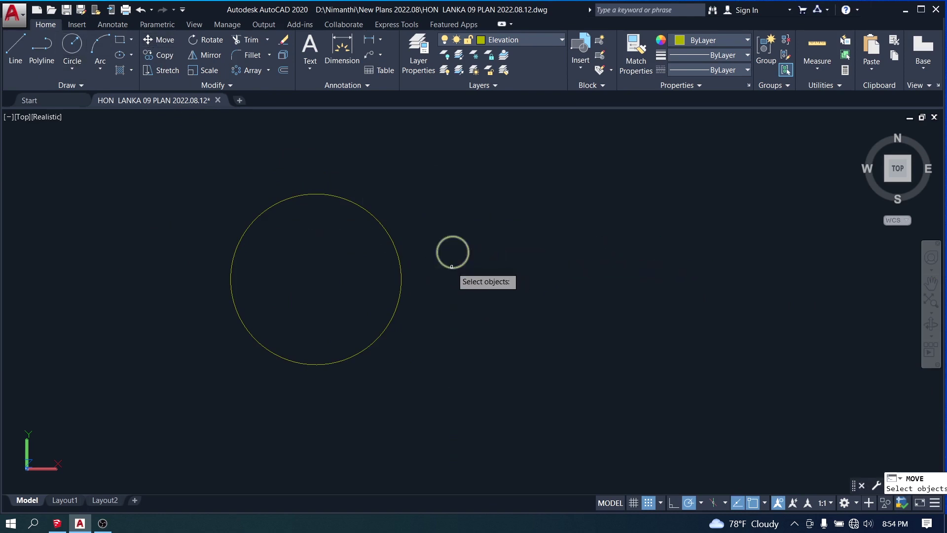
key(Return)
scroll(311, 195, up, 3)
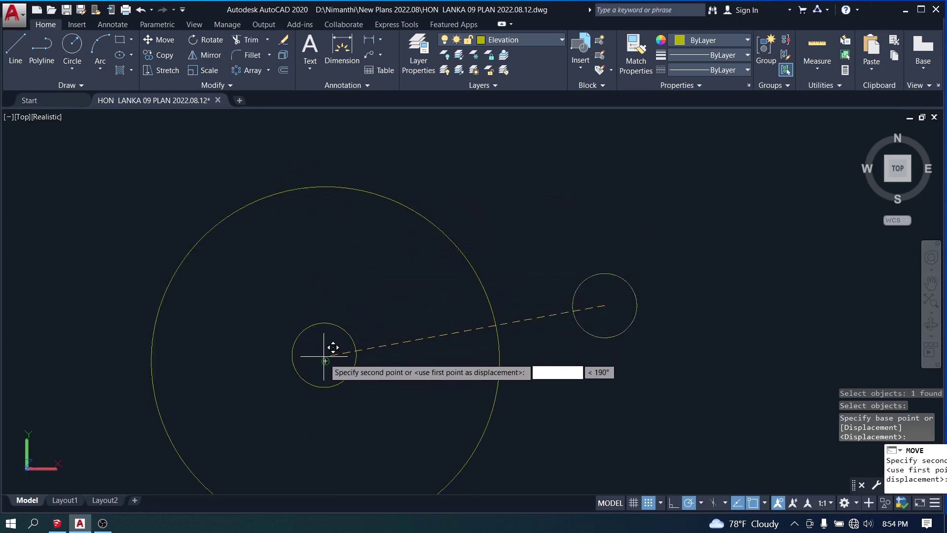
click(325, 187)
scroll(373, 220, down, 6)
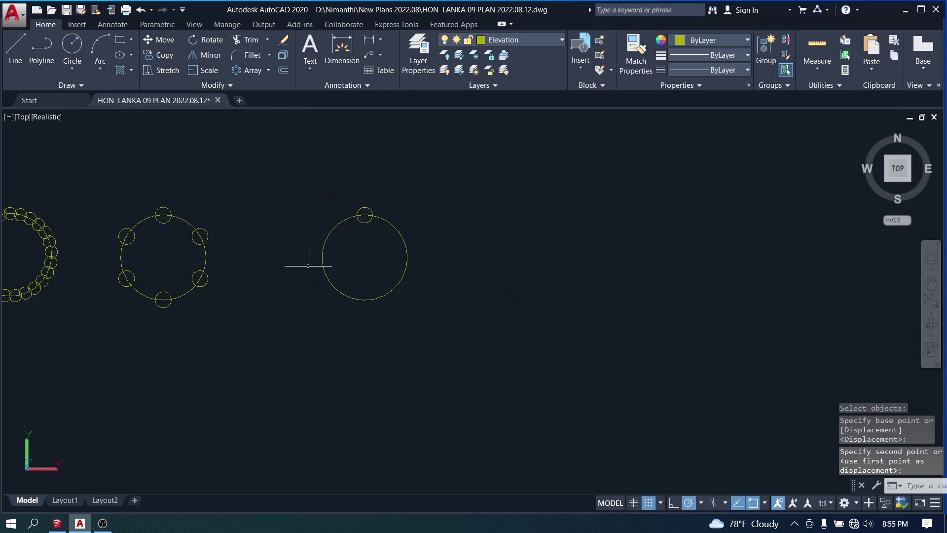
click(269, 70)
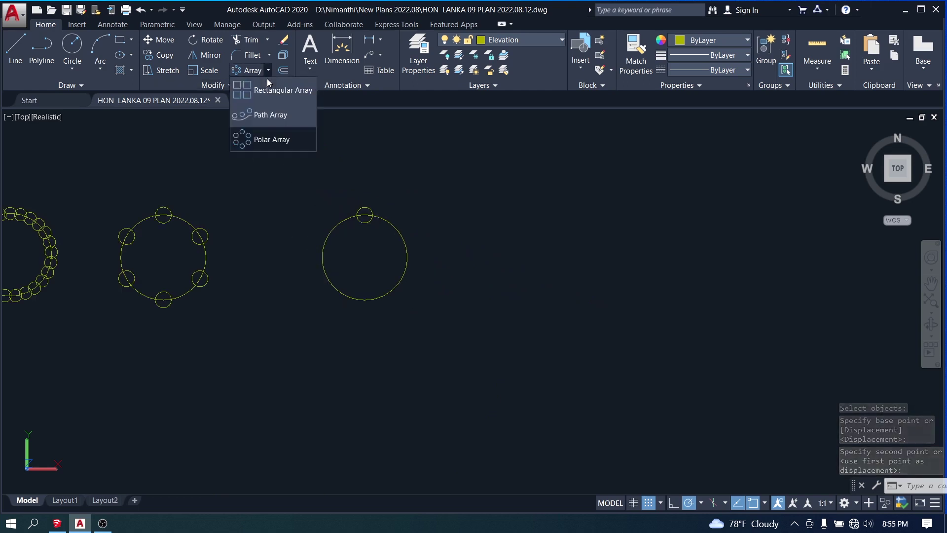
Step: Polar-array the top small circle into 25 items around the copied large circle's centre
click(269, 141)
scroll(370, 265, up, 3)
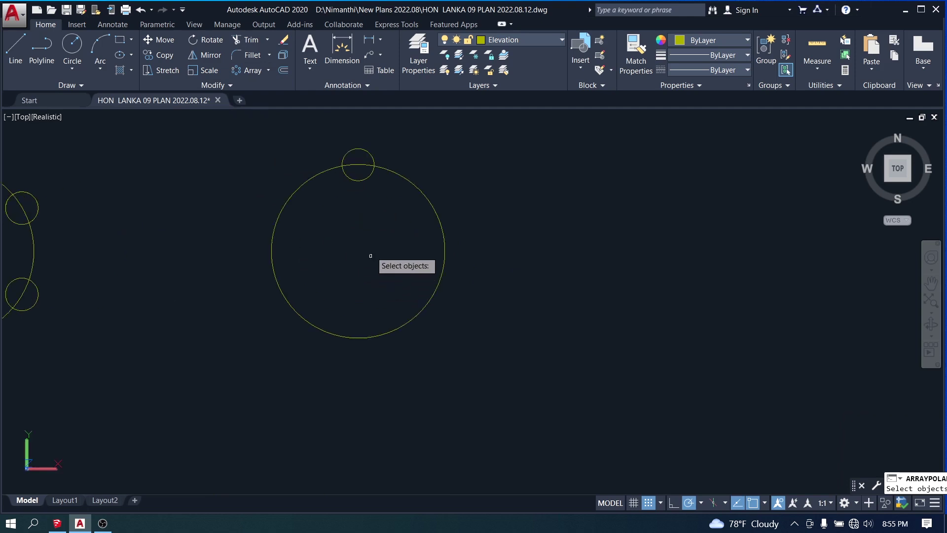
click(359, 180)
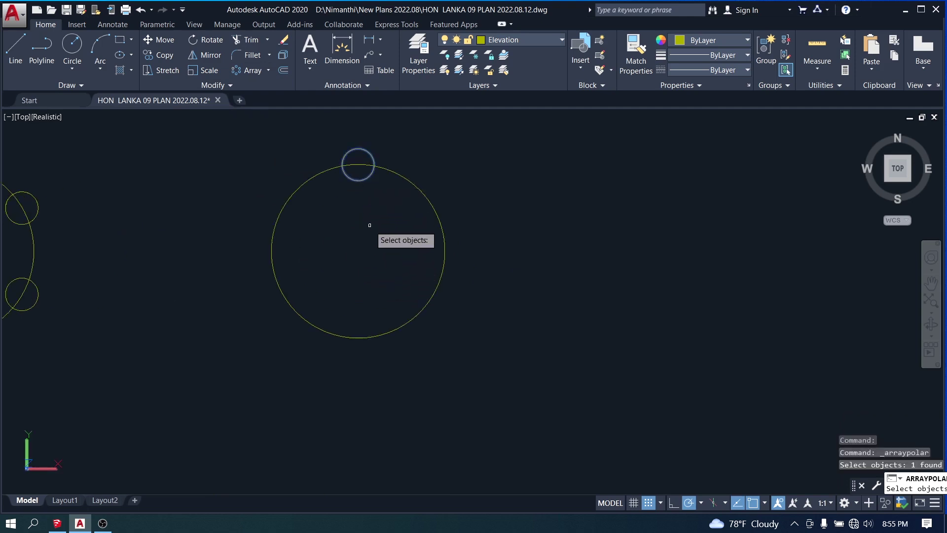
key(Return)
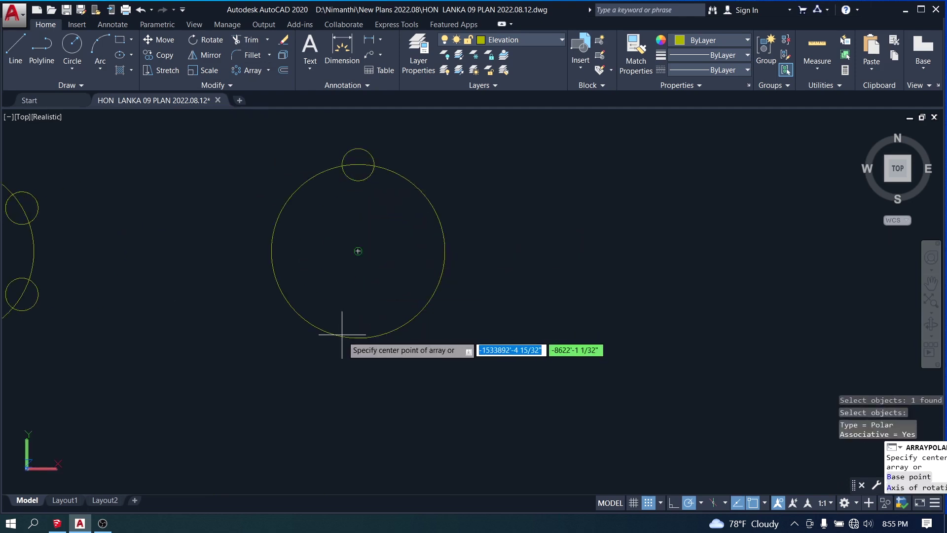
click(358, 251)
text(25)
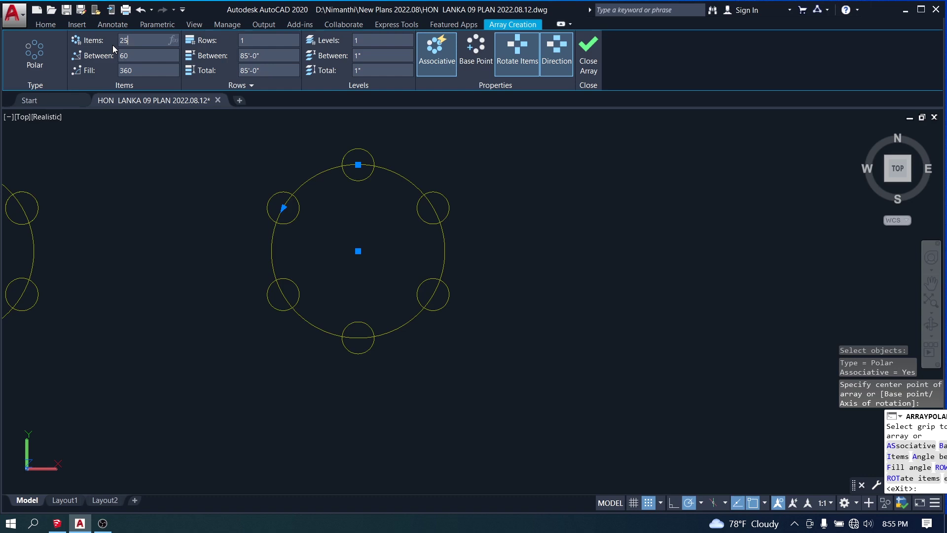
key(Return)
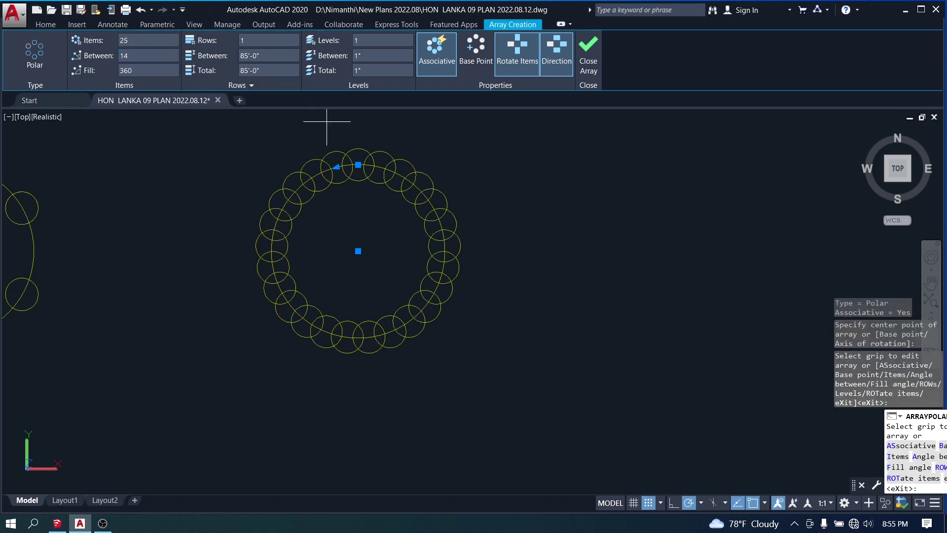
scroll(523, 244, down, 2)
key(Return)
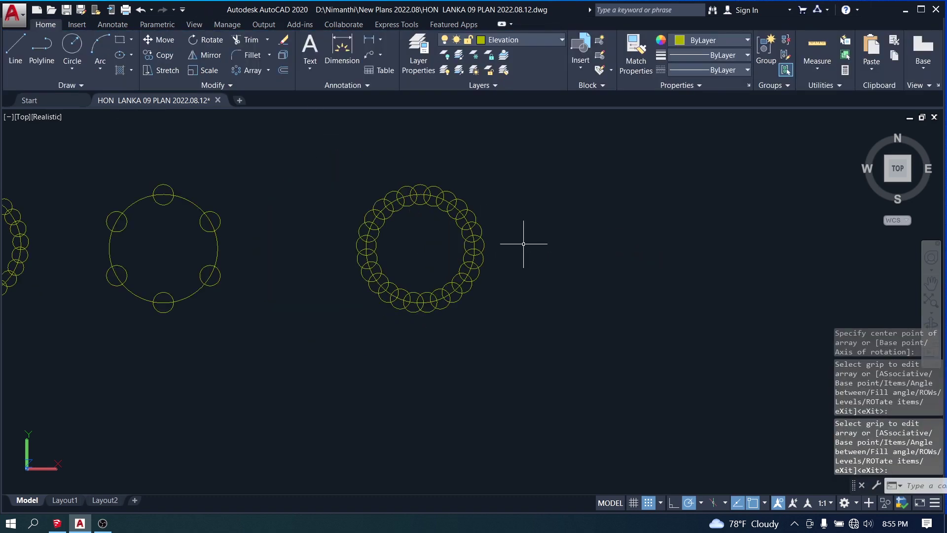
Step: Copy the plain circle to a new position below the top row
scroll(502, 267, down, 2)
scroll(503, 263, down, 3)
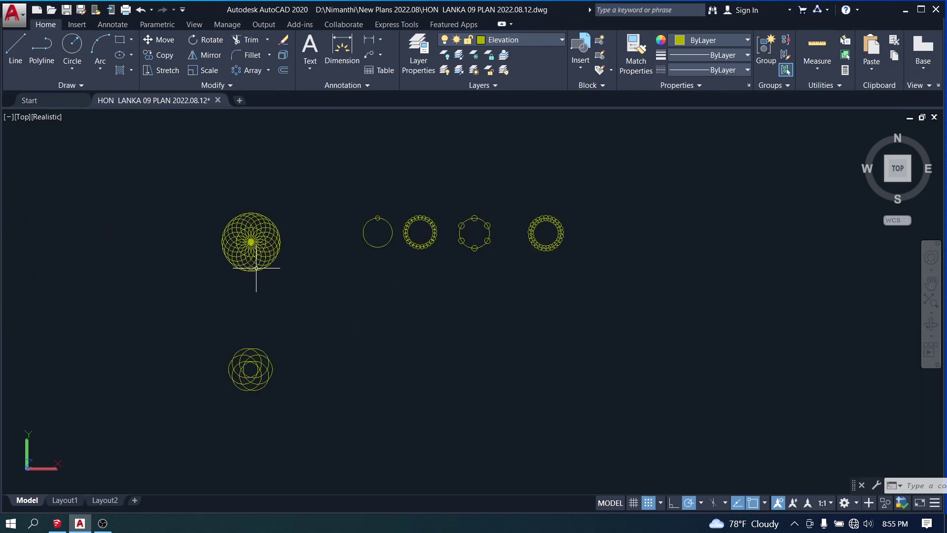
scroll(256, 268, up, 2)
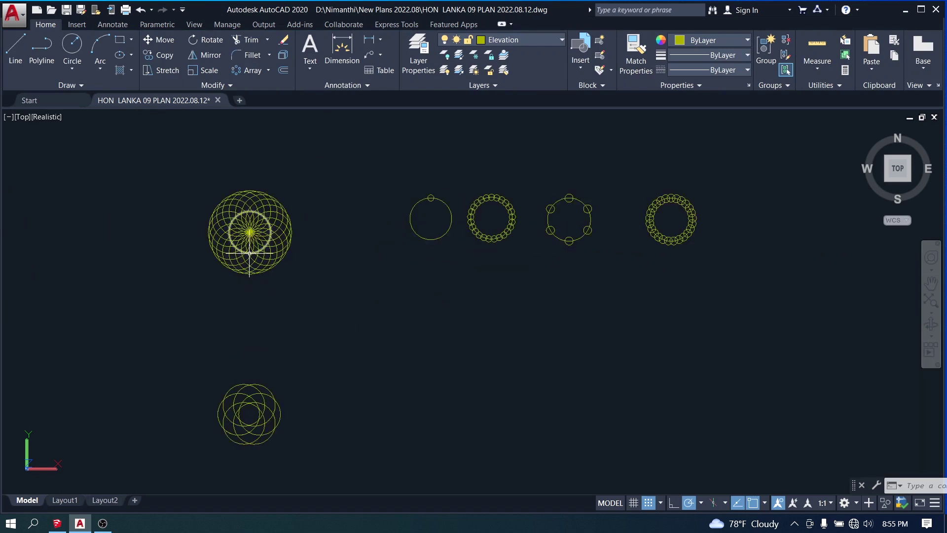
click(165, 55)
click(429, 239)
key(Return)
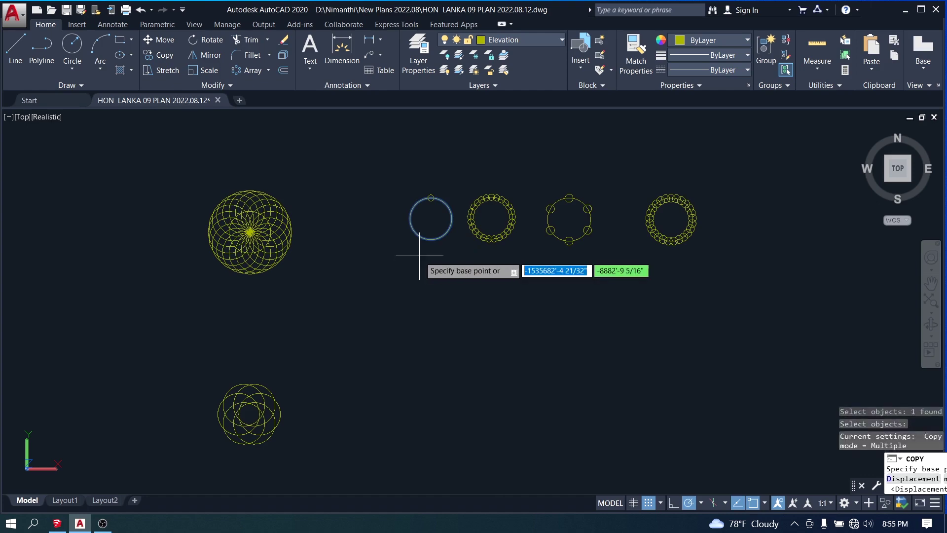
click(419, 255)
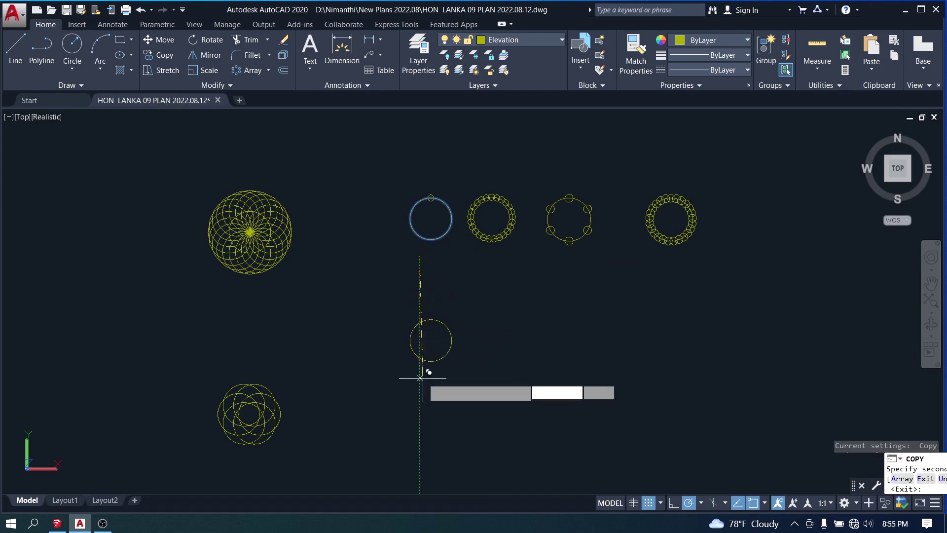
key(Escape)
Step: Copy the new circle again to place a second circle beside it
scroll(485, 464, up, 1)
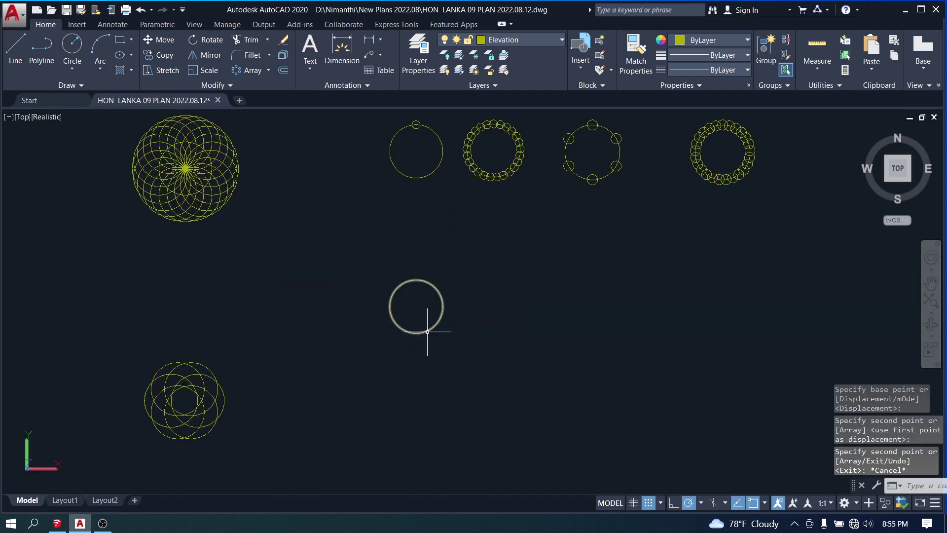
key(Return)
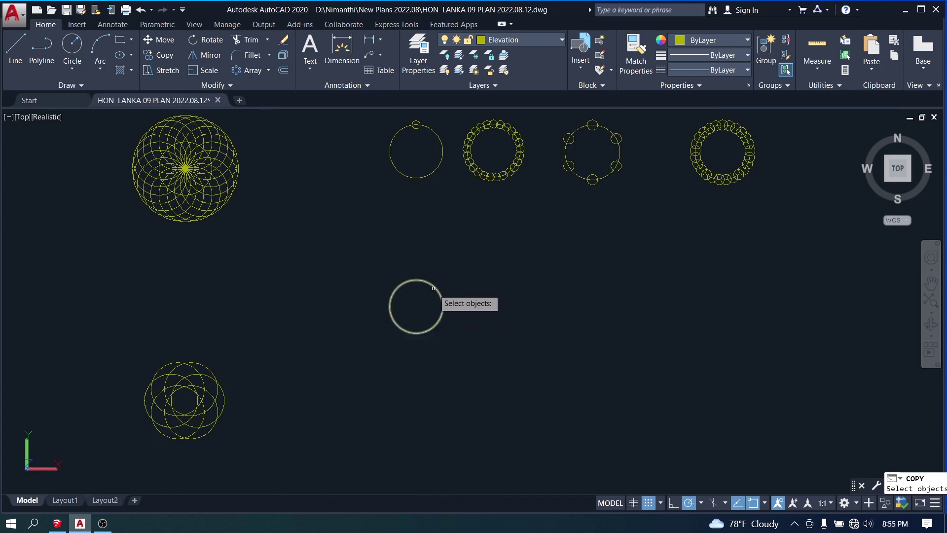
click(433, 288)
key(Return)
click(415, 307)
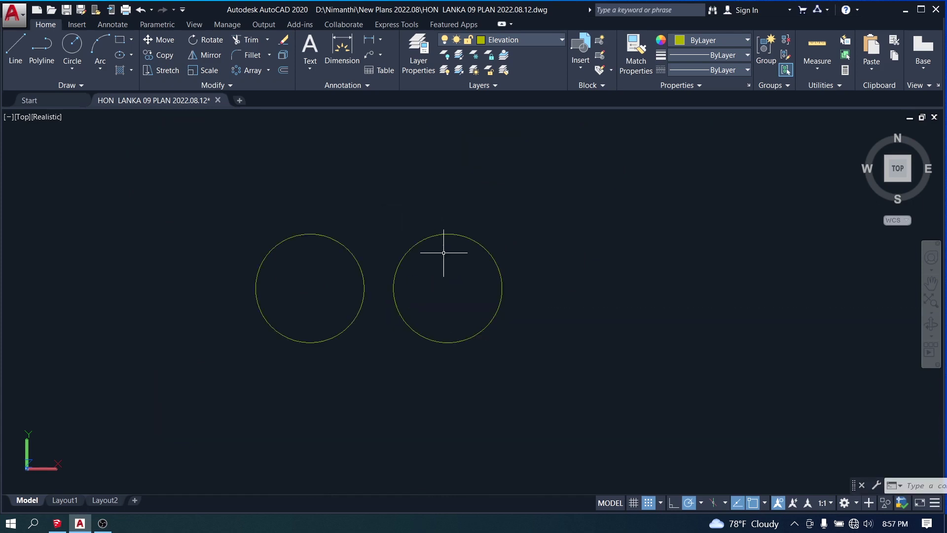
mouse_move(447, 235)
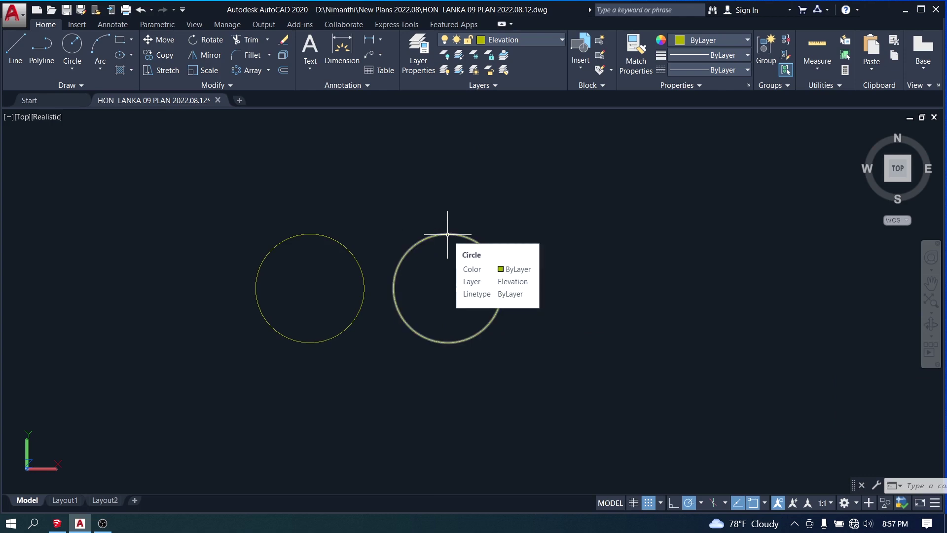
Step: Move the right circle so its left edge lands on the left circle's centre
click(147, 39)
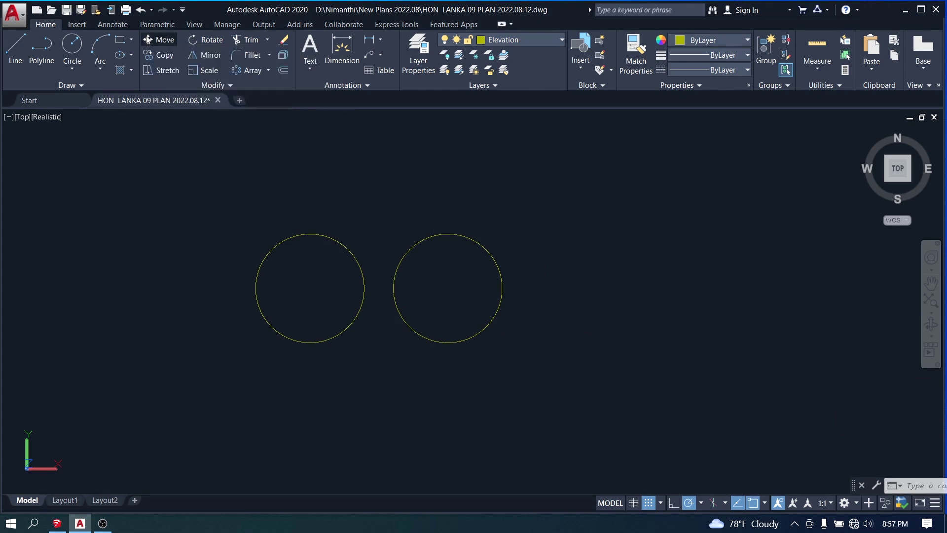
click(414, 244)
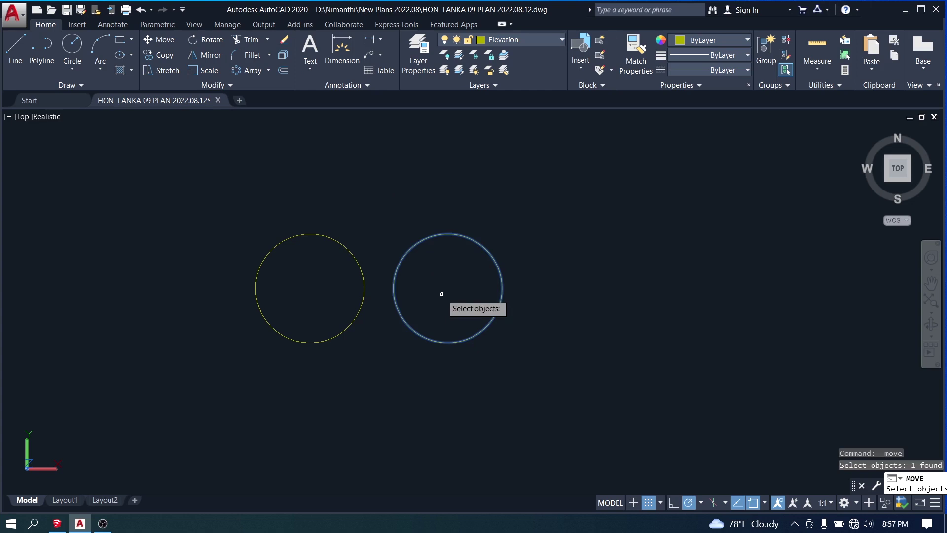
key(Return)
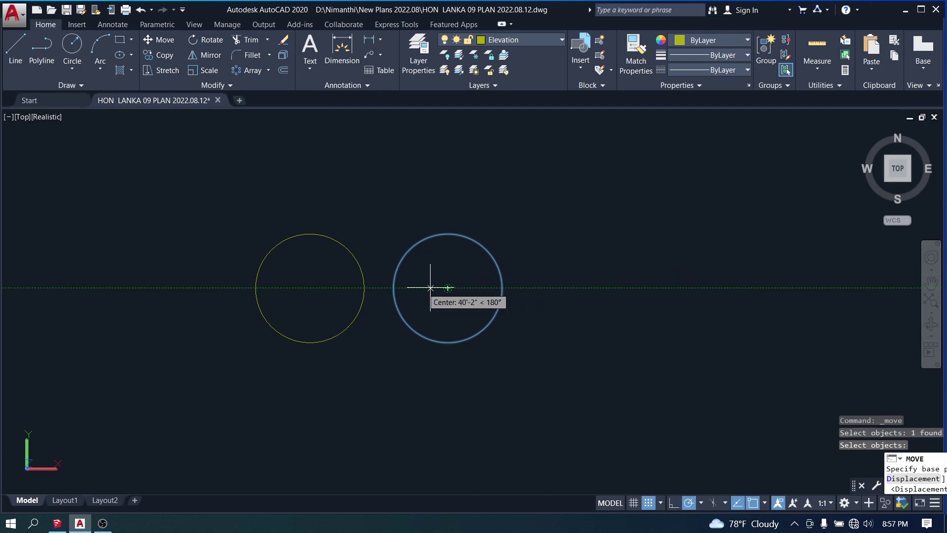
click(393, 287)
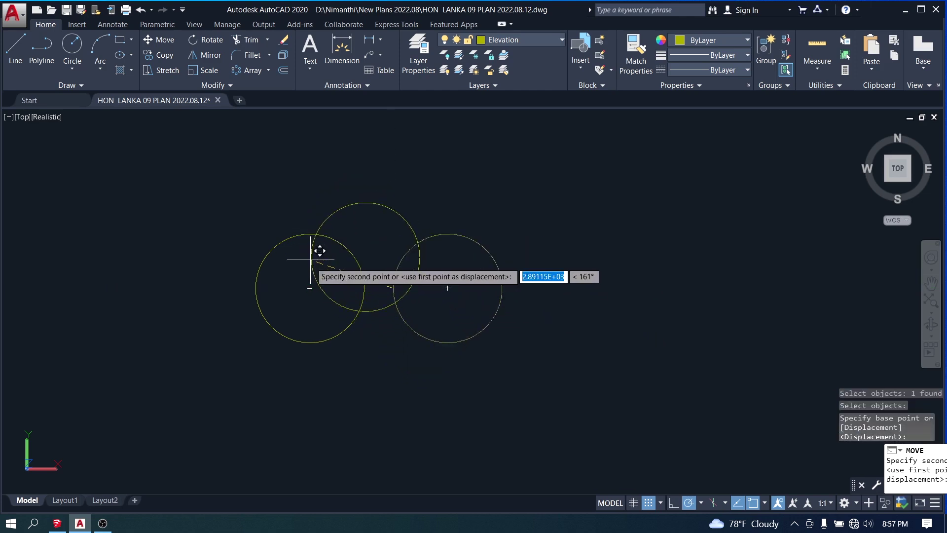
click(310, 287)
scroll(446, 325, down, 4)
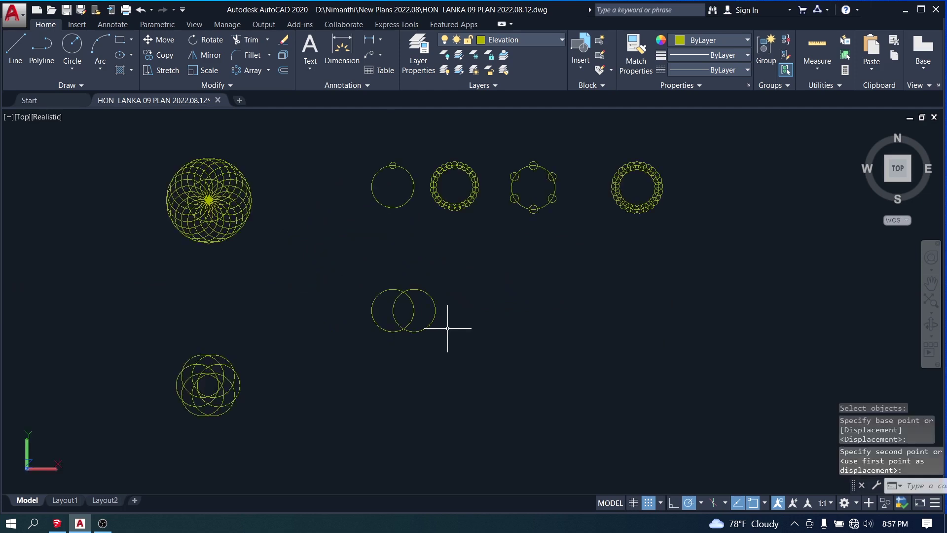
Step: Polar-array the right circle with 6 items around the left circle's centre
click(269, 72)
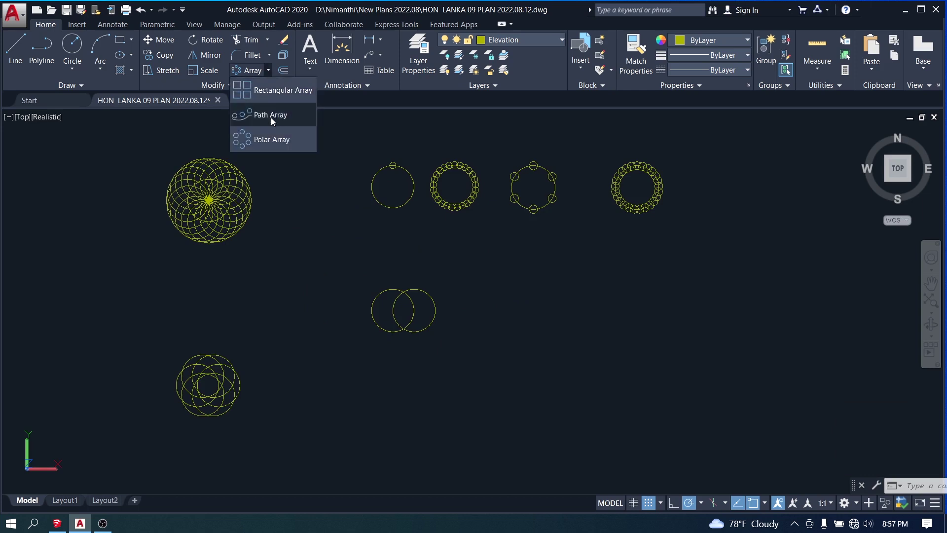
click(268, 146)
scroll(416, 328, up, 2)
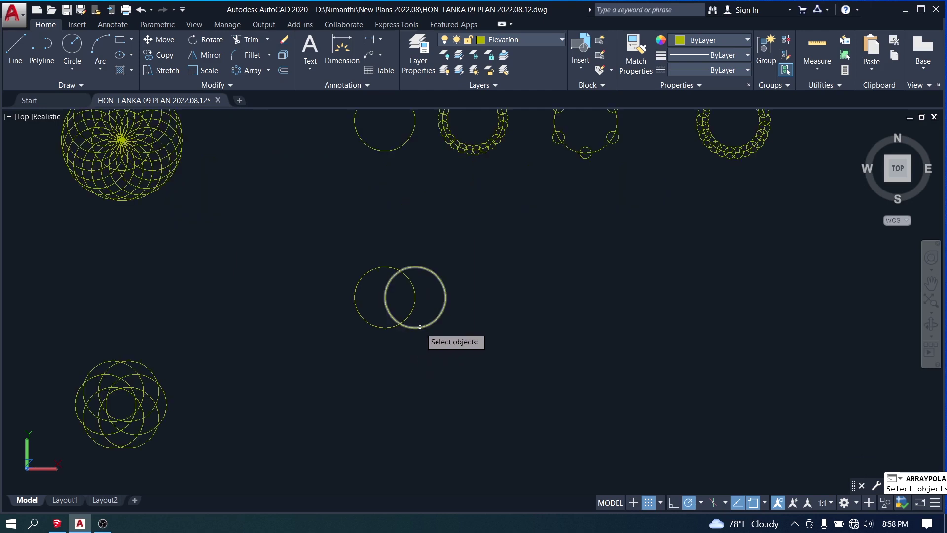
click(420, 326)
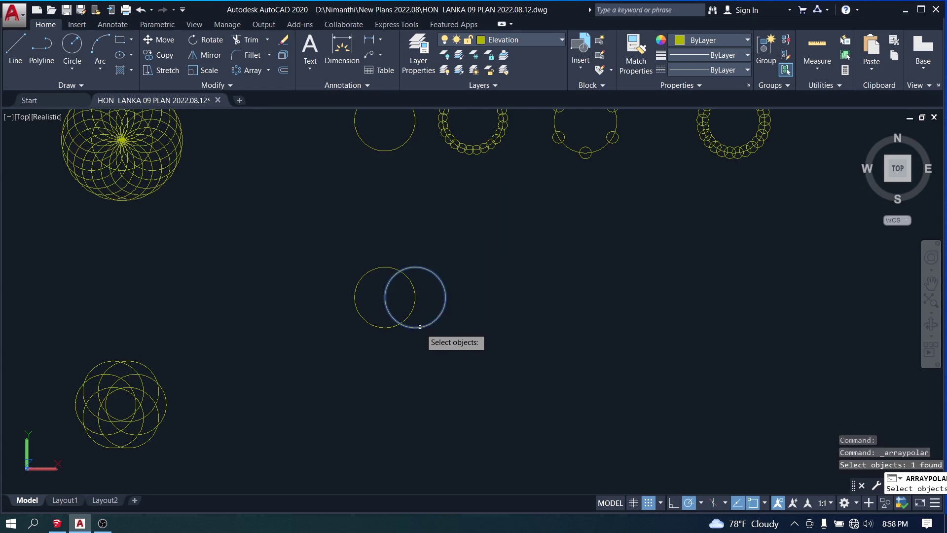
key(Return)
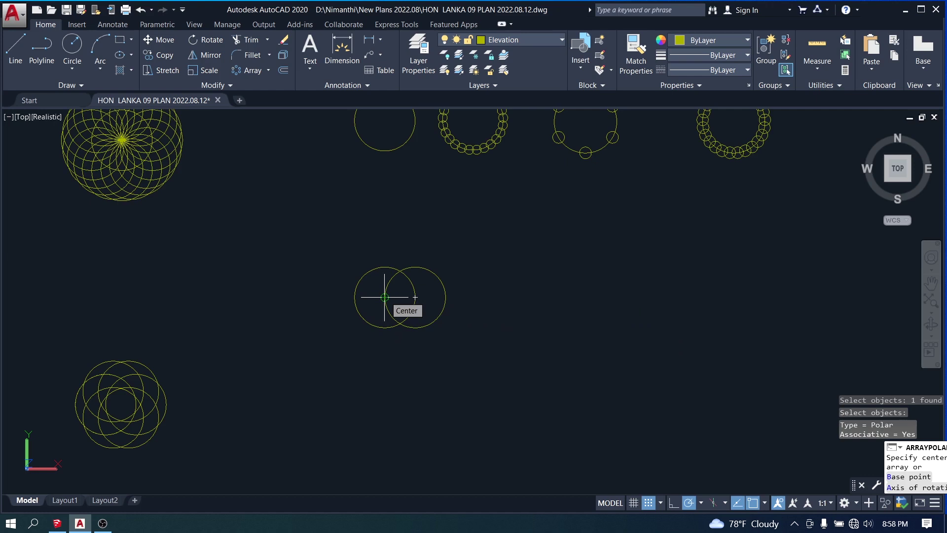
click(384, 296)
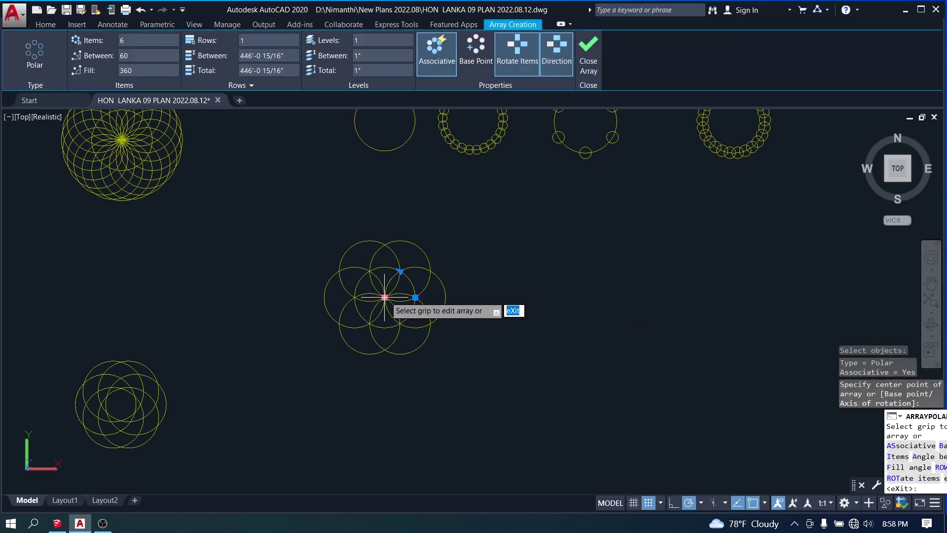
scroll(385, 297, down, 2)
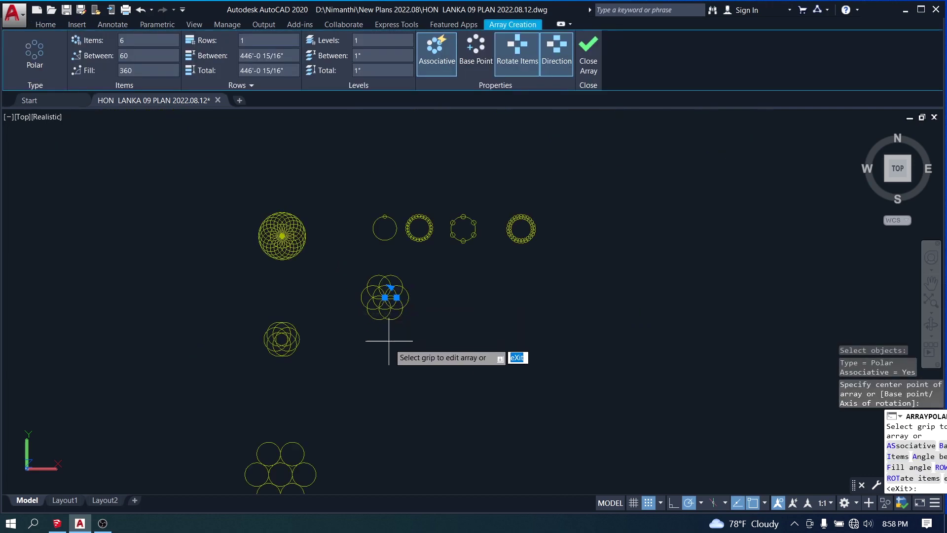
scroll(394, 331, down, 2)
scroll(406, 323, up, 2)
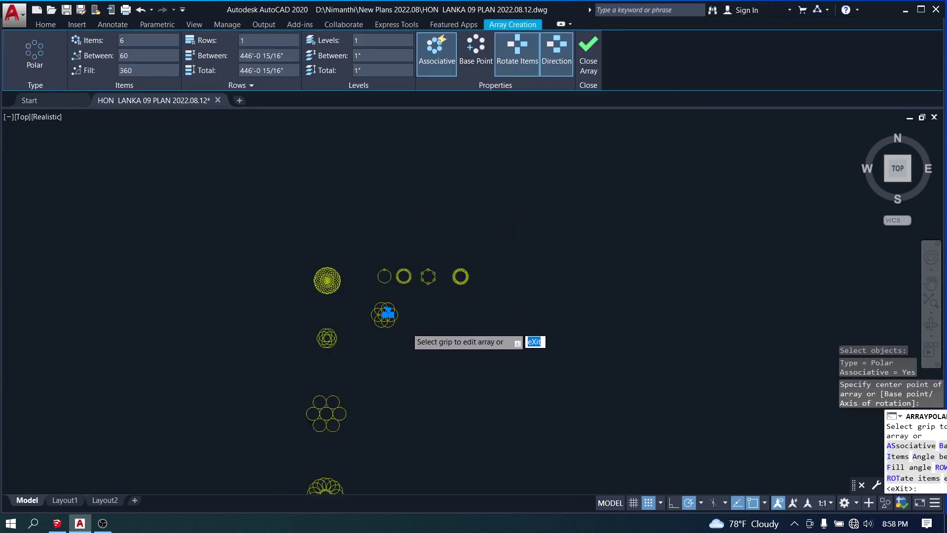
scroll(406, 320, up, 4)
Step: Accept the six-circle array and copy one flower circle to the right of the flower
key(Return)
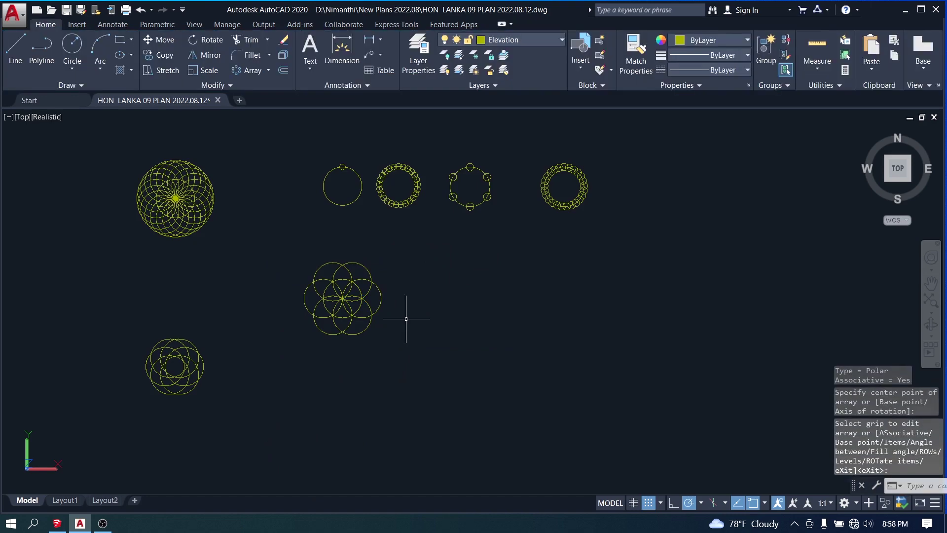
scroll(370, 310, up, 1)
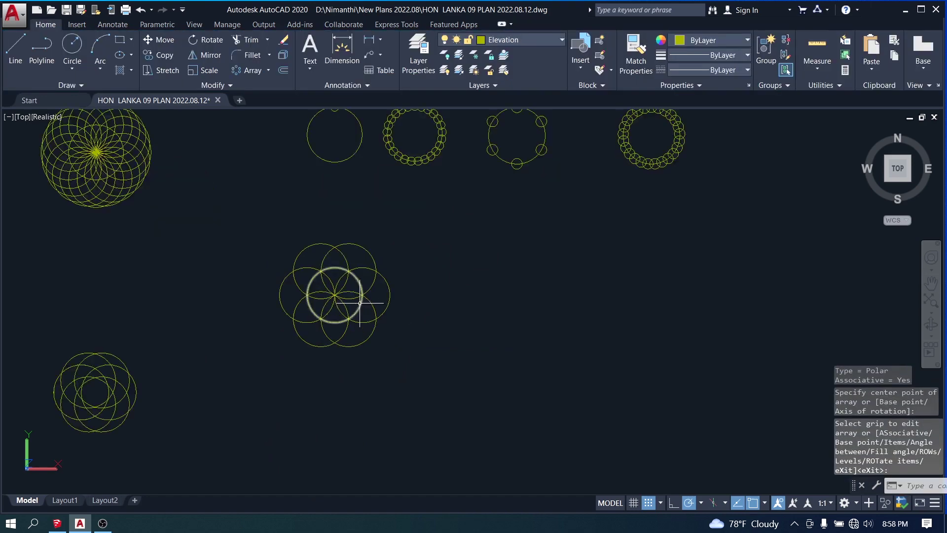
scroll(363, 306, up, 2)
click(159, 56)
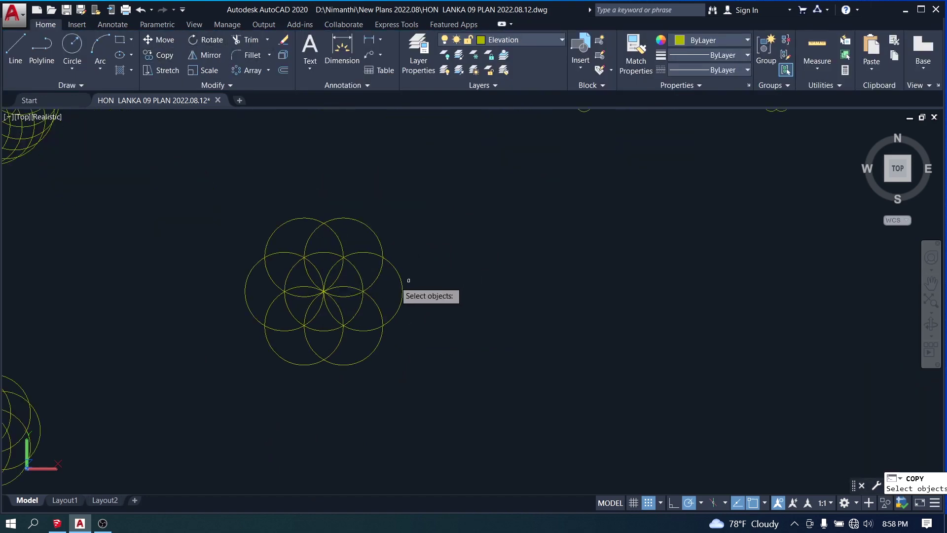
click(402, 295)
key(Return)
double_click(443, 343)
key(Escape)
scroll(395, 306, down, 3)
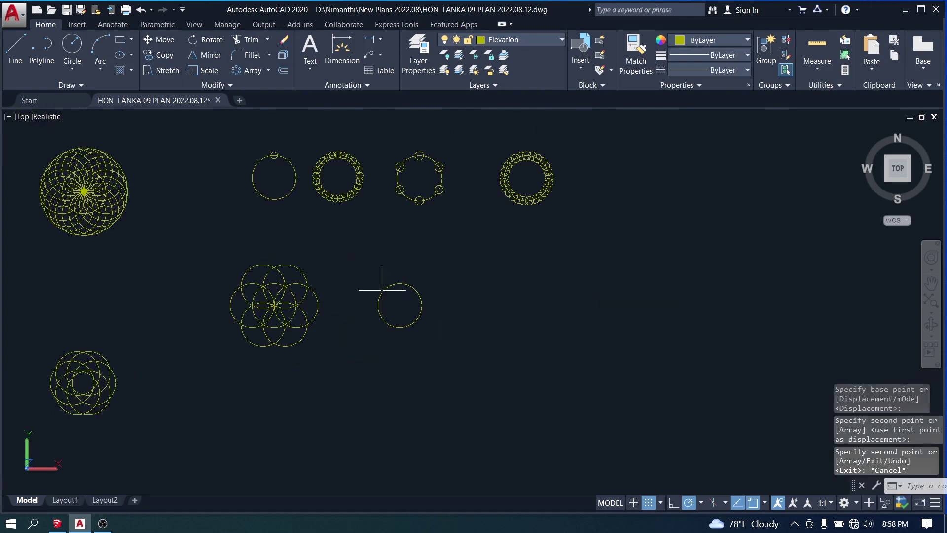
Step: Copy the lone circle to place a second circle further right
click(143, 53)
click(420, 298)
key(Return)
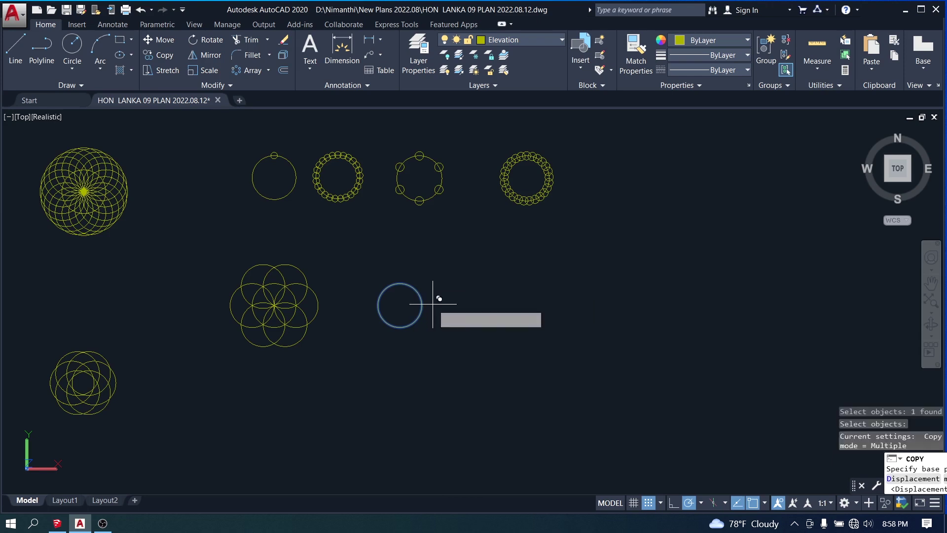
click(433, 304)
click(514, 306)
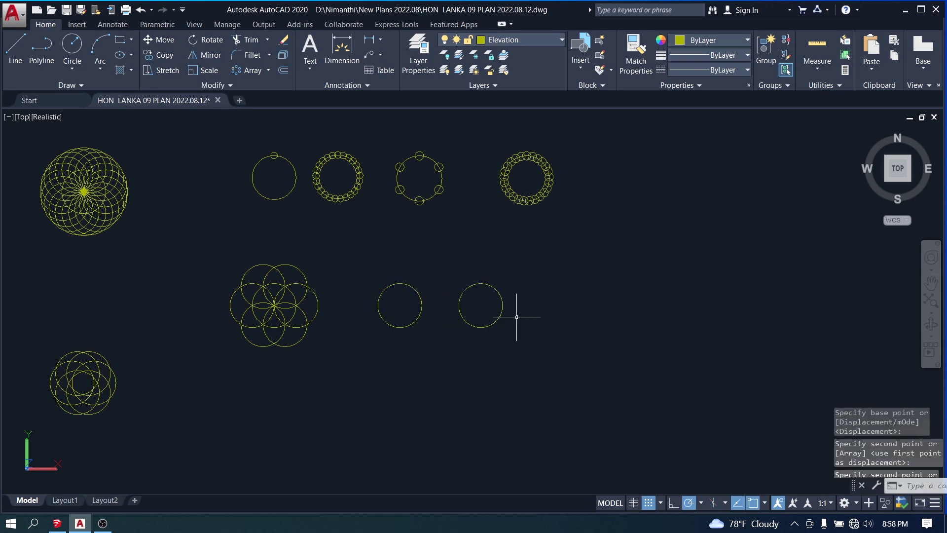
Step: Move the rightmost circle so its left edge sits on the left circle's centre
click(158, 39)
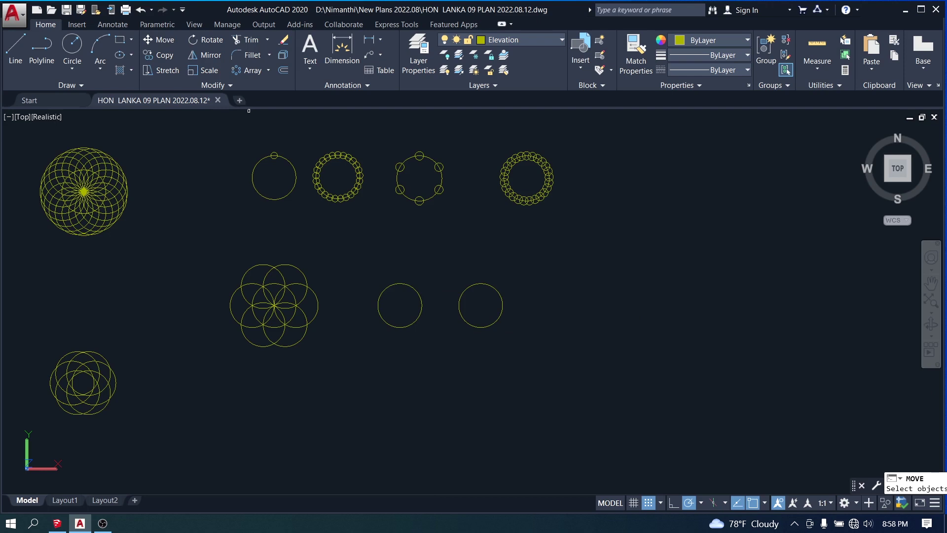
scroll(472, 331, up, 3)
click(533, 277)
key(Return)
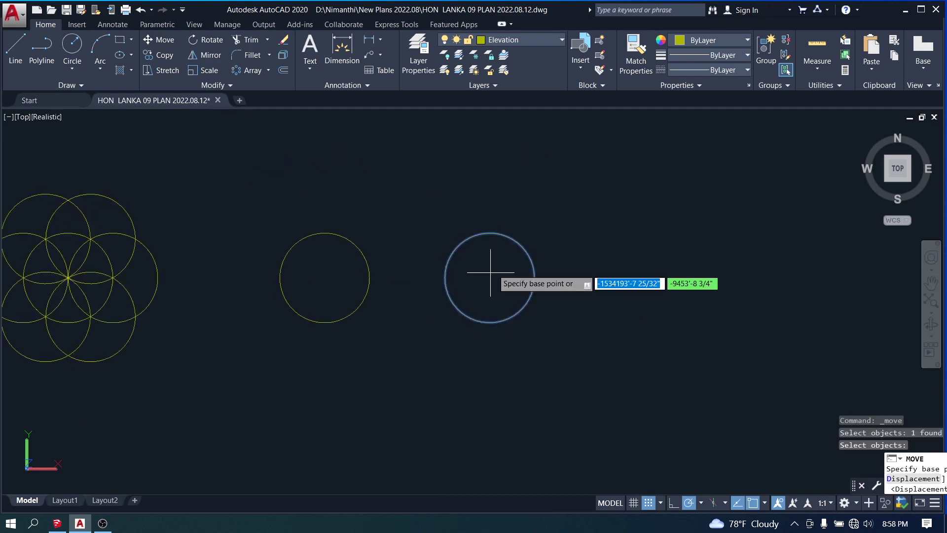
click(457, 276)
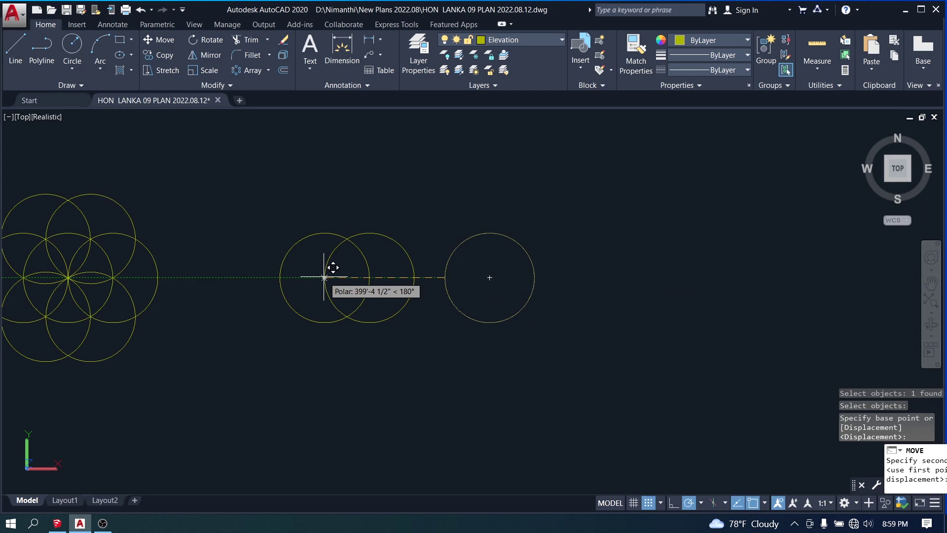
click(324, 278)
scroll(410, 310, down, 4)
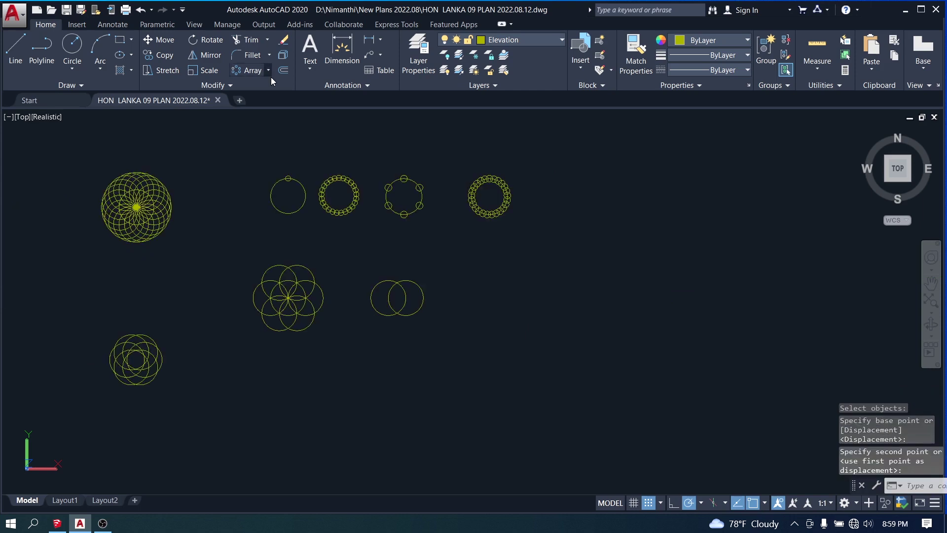
Step: Polar-array the right circle around the left circle's centre, typing 2 into Items for a dense rosette
click(271, 77)
click(389, 295)
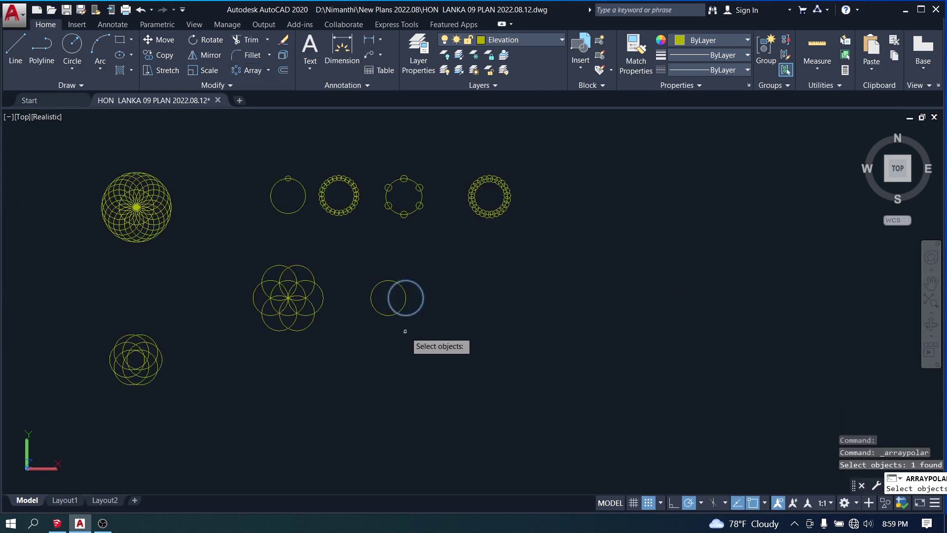
key(Return)
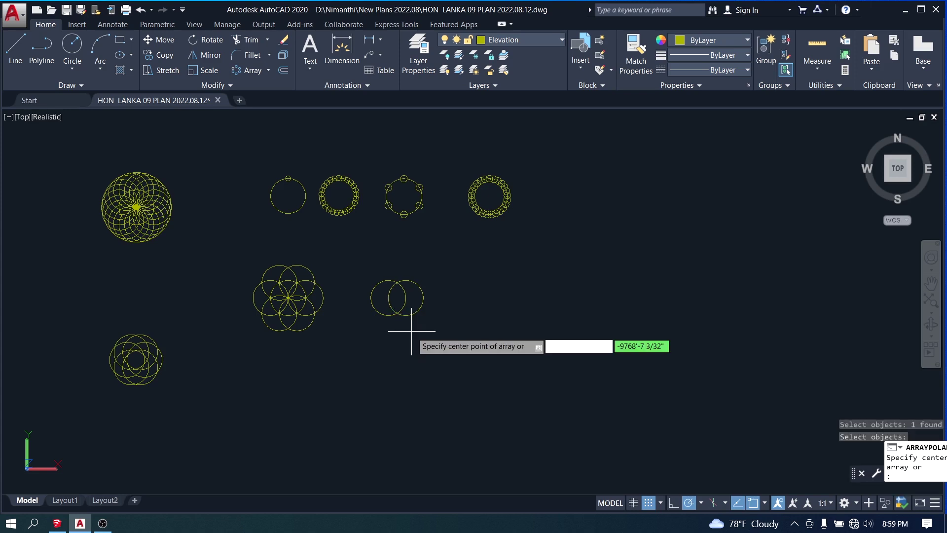
scroll(403, 319, up, 3)
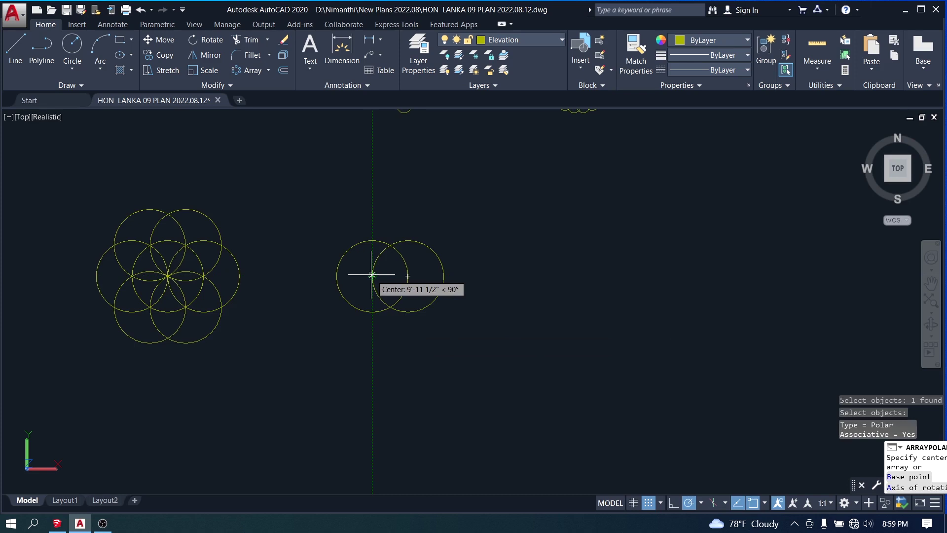
click(372, 274)
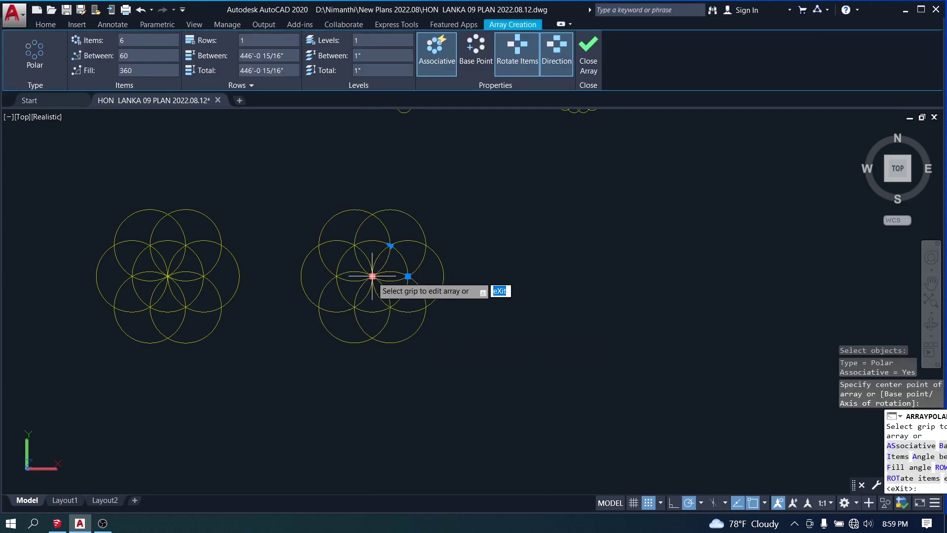
click(127, 40)
text(2)
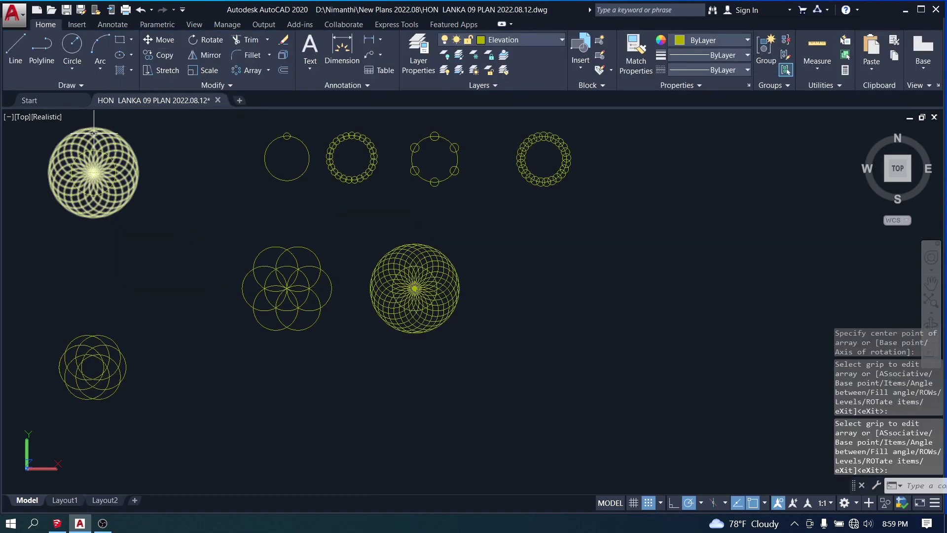
scroll(469, 309, up, 2)
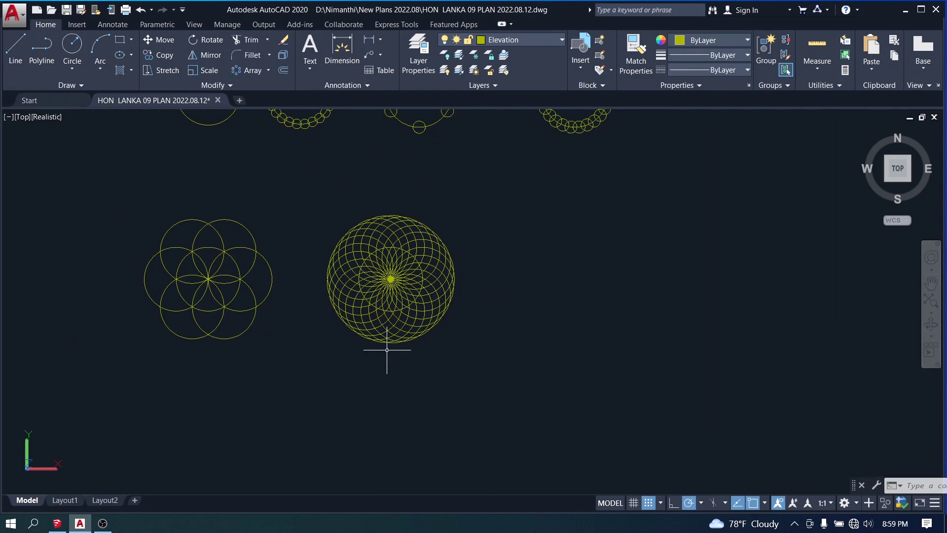
scroll(422, 225, down, 4)
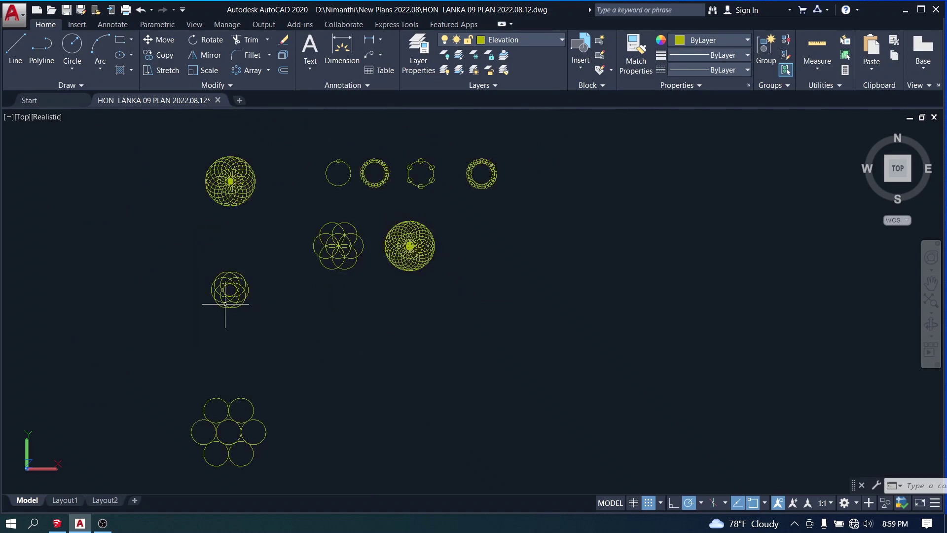
Step: Copy the flower's central circle to a spot below the flower
scroll(224, 304, up, 3)
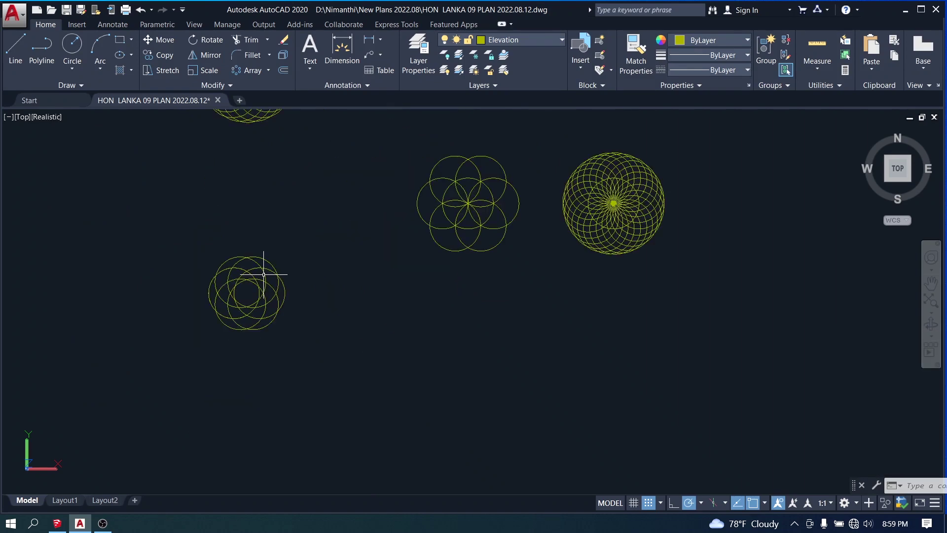
click(155, 55)
scroll(466, 217, up, 3)
scroll(505, 224, down, 1)
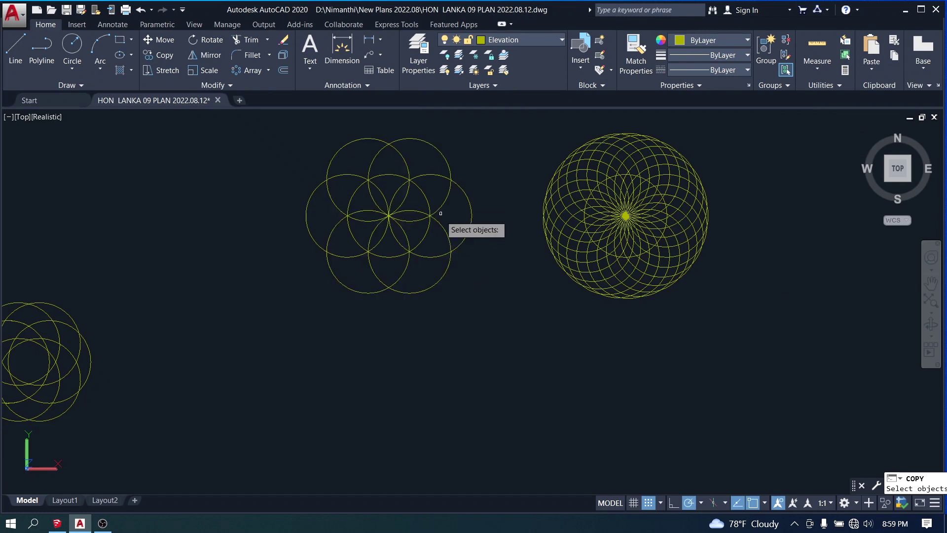
click(362, 211)
scroll(363, 211, down, 2)
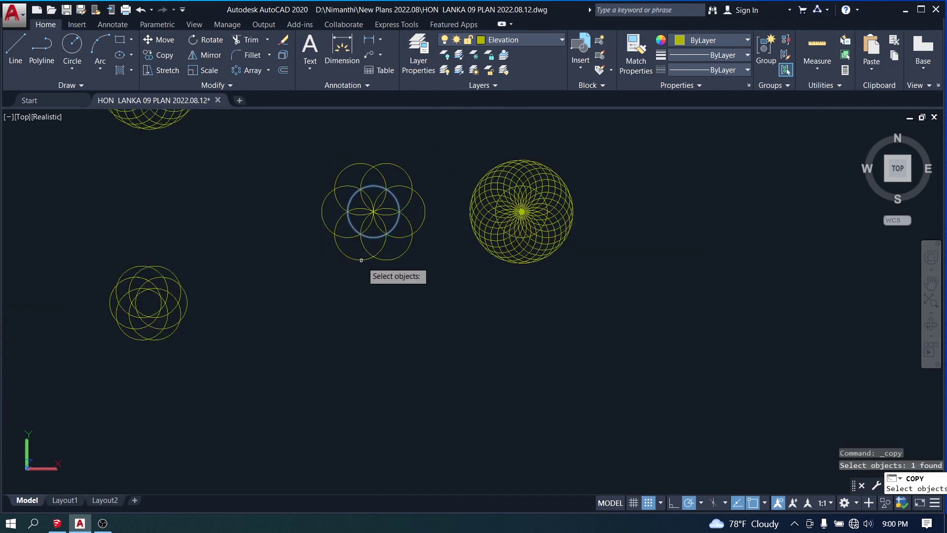
key(Return)
click(360, 234)
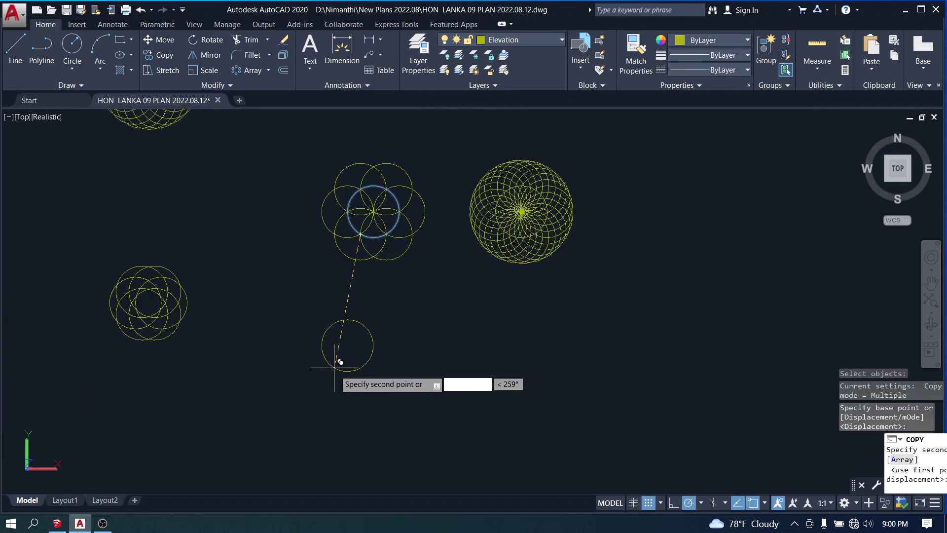
click(333, 370)
key(Escape)
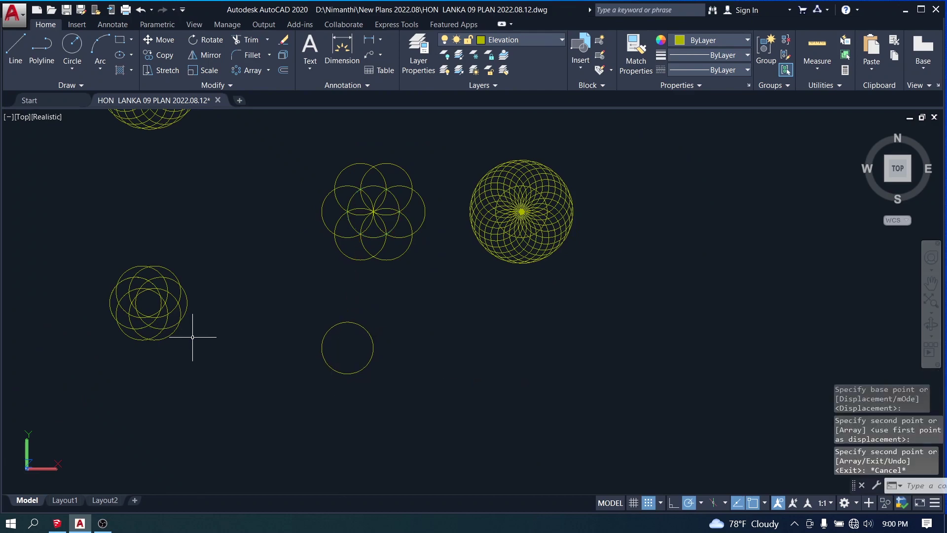
Step: Copy the lone circle from its centre to a spot on its right
scroll(158, 360, up, 2)
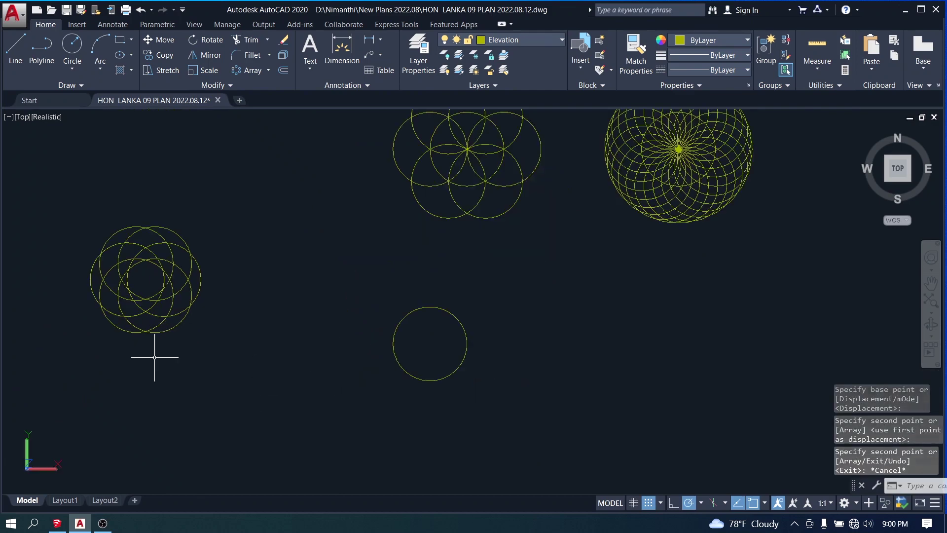
scroll(163, 336, up, 1)
click(165, 55)
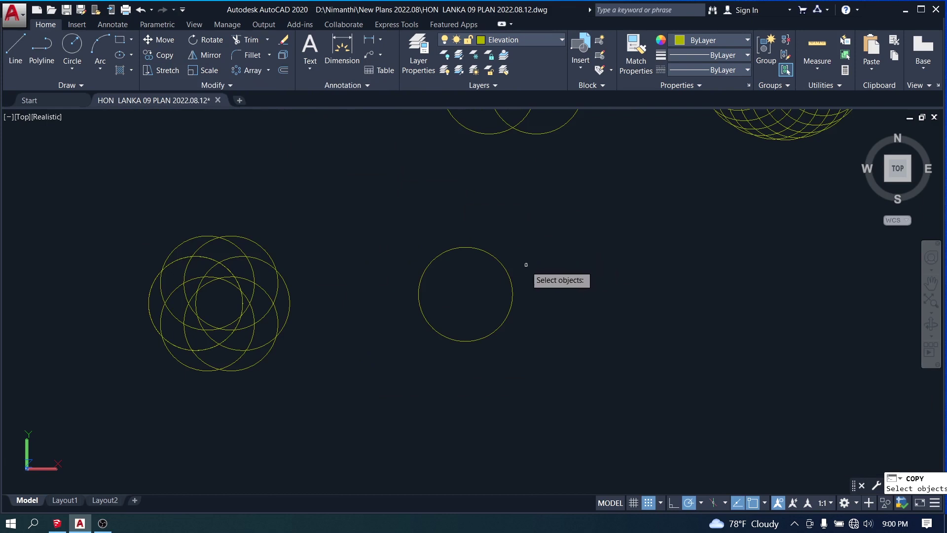
click(510, 281)
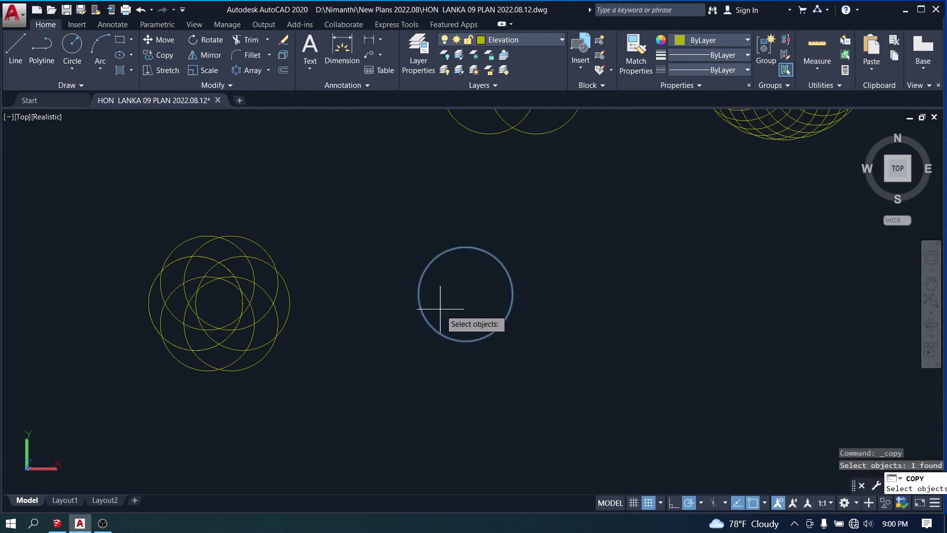
key(Return)
click(465, 294)
scroll(461, 291, up, 1)
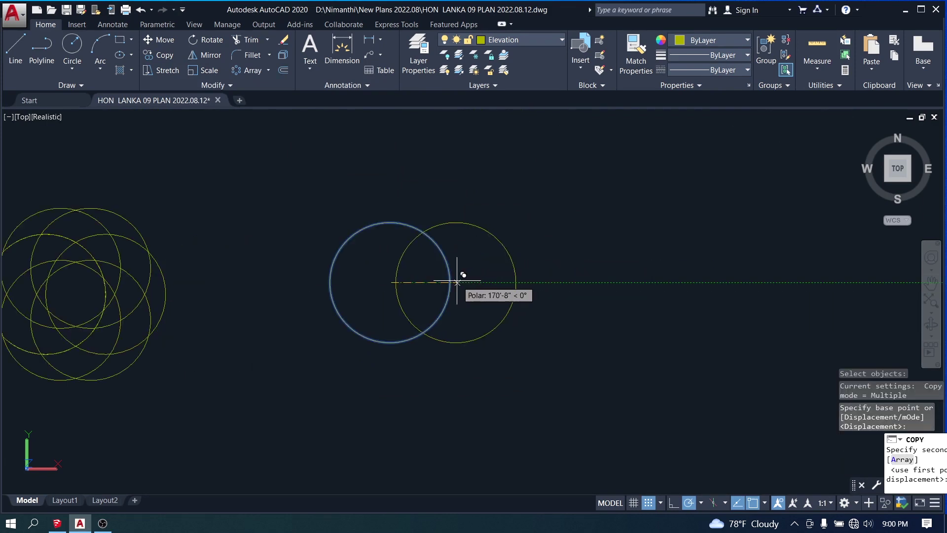
click(528, 283)
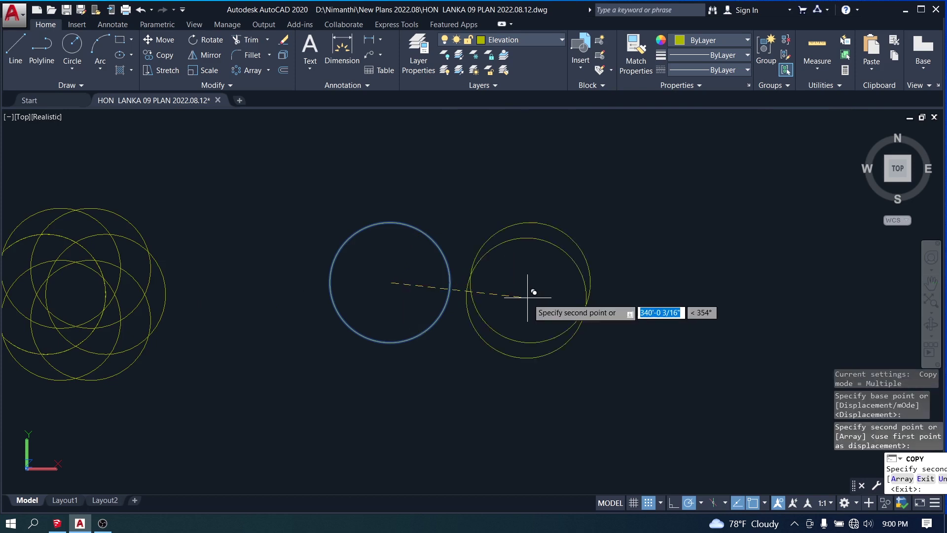
key(Escape)
Step: Move the right-hand circle leftward so it overlaps the left circle
click(158, 39)
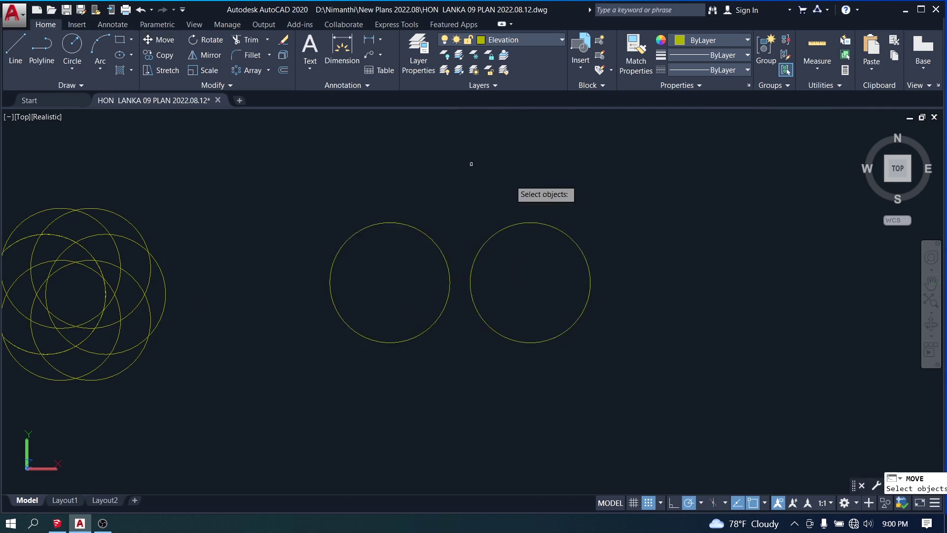
click(546, 225)
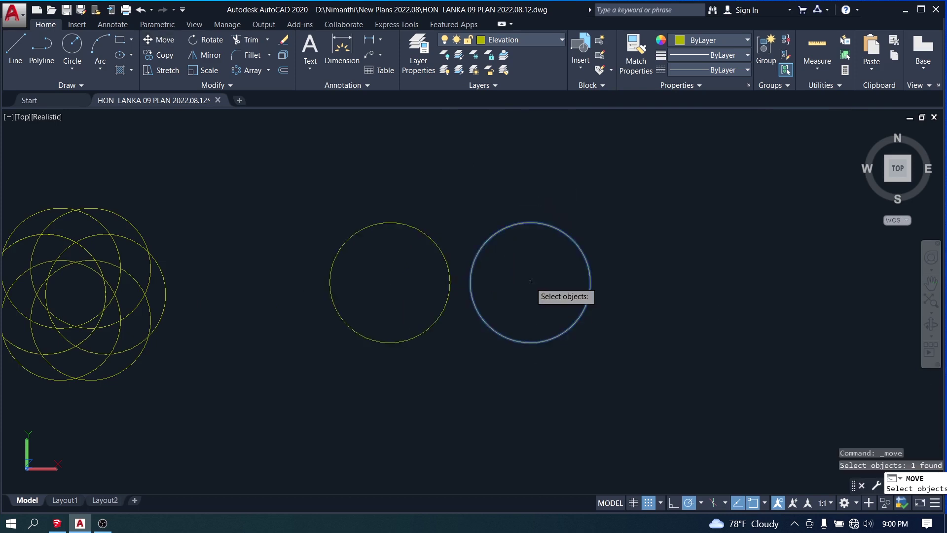
key(Return)
click(472, 283)
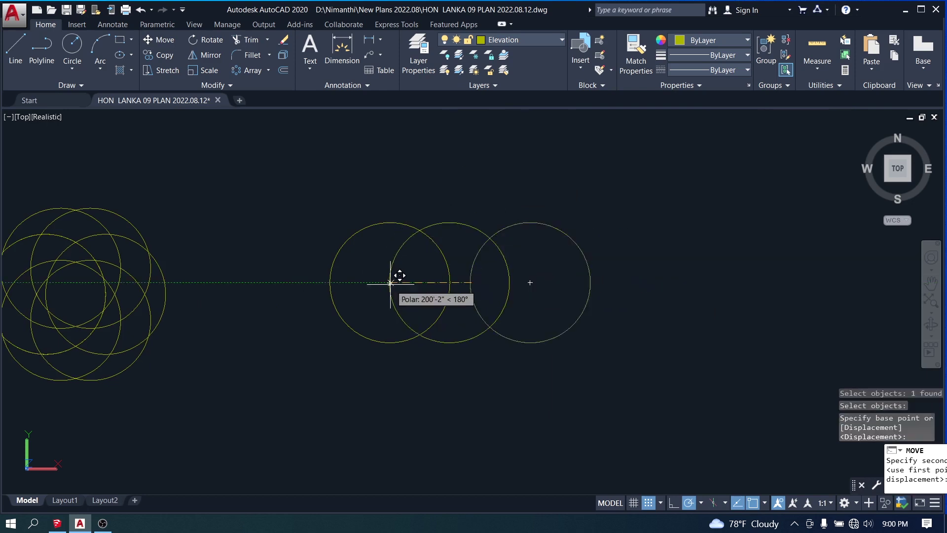
click(390, 283)
scroll(418, 285, down, 3)
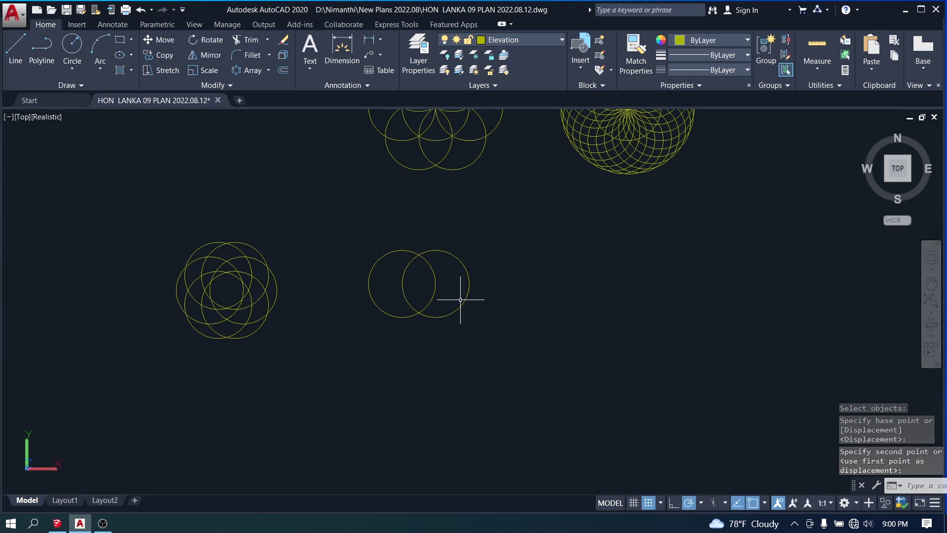
Step: Polar-array the right circle with 6 items around the tracked intersection point
click(268, 70)
click(274, 139)
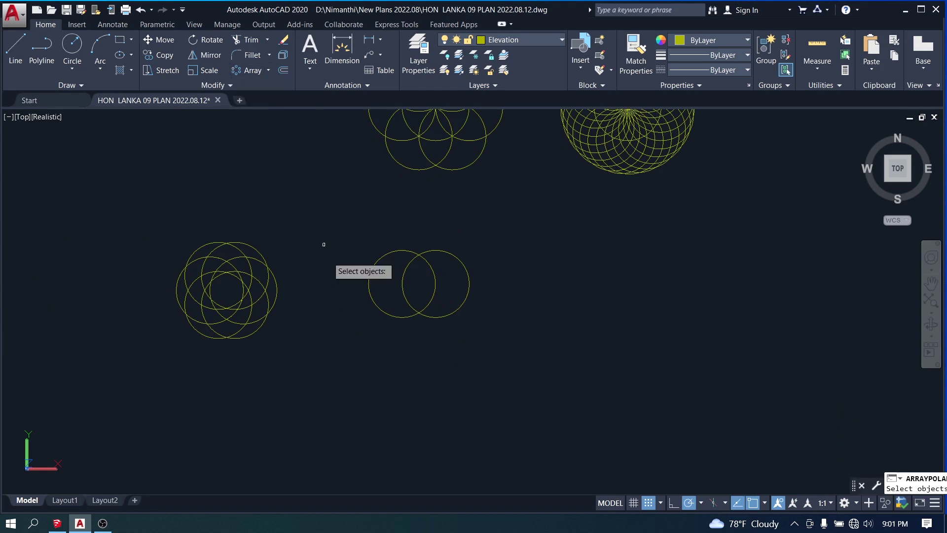
click(428, 315)
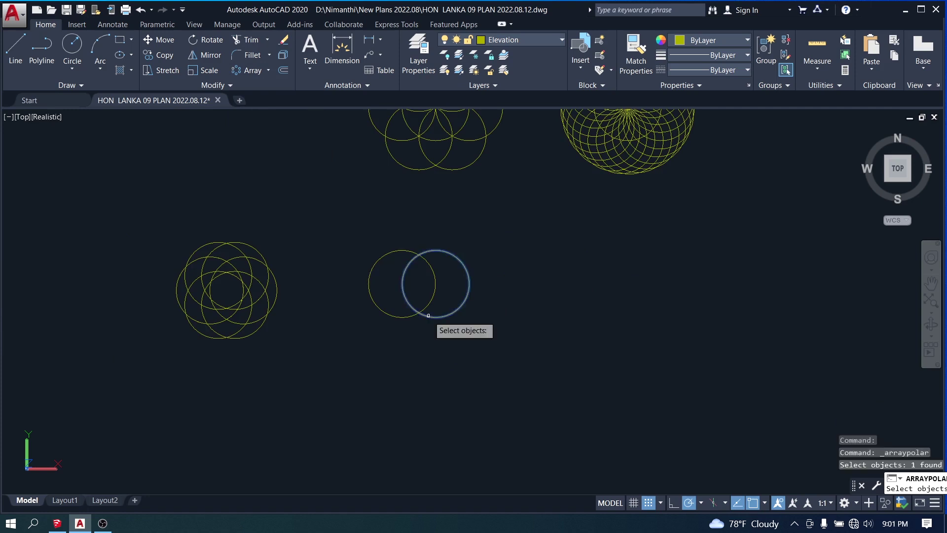
key(Return)
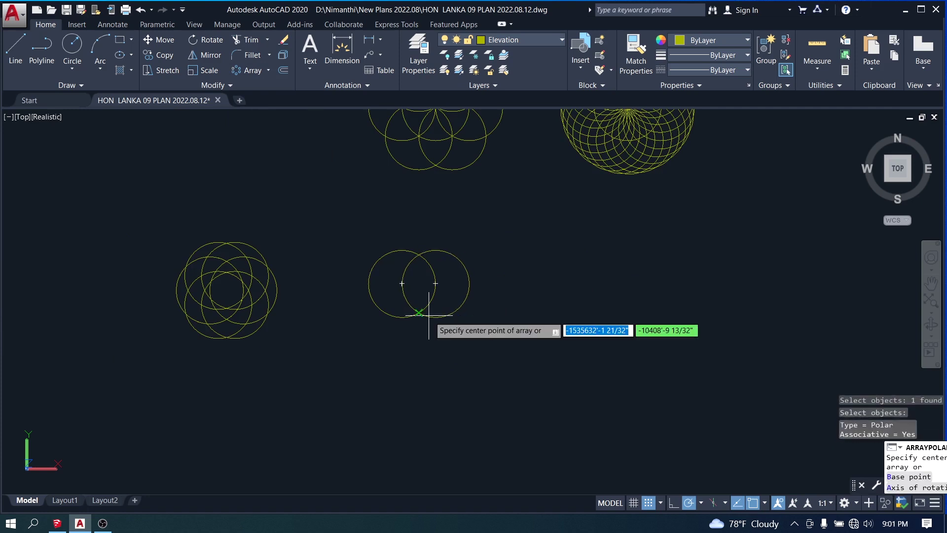
scroll(444, 274, up, 3)
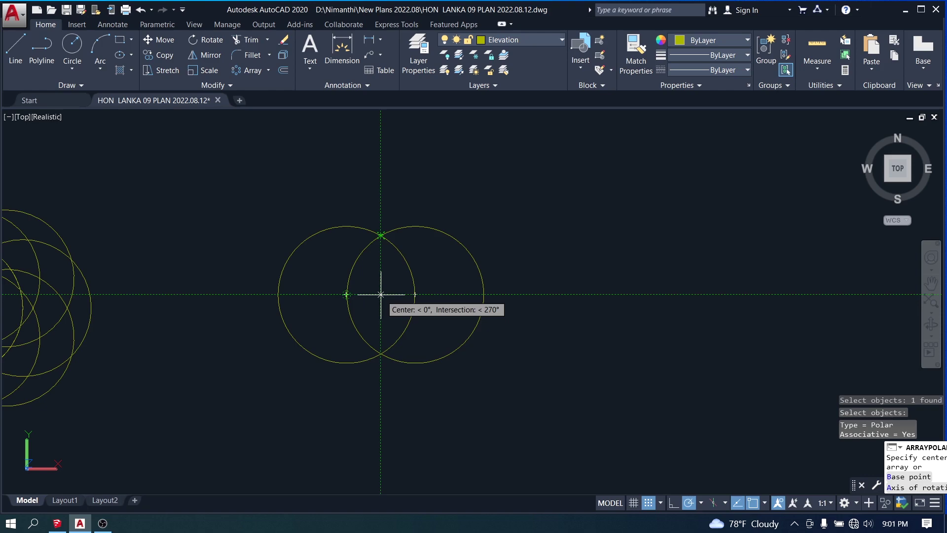
click(381, 295)
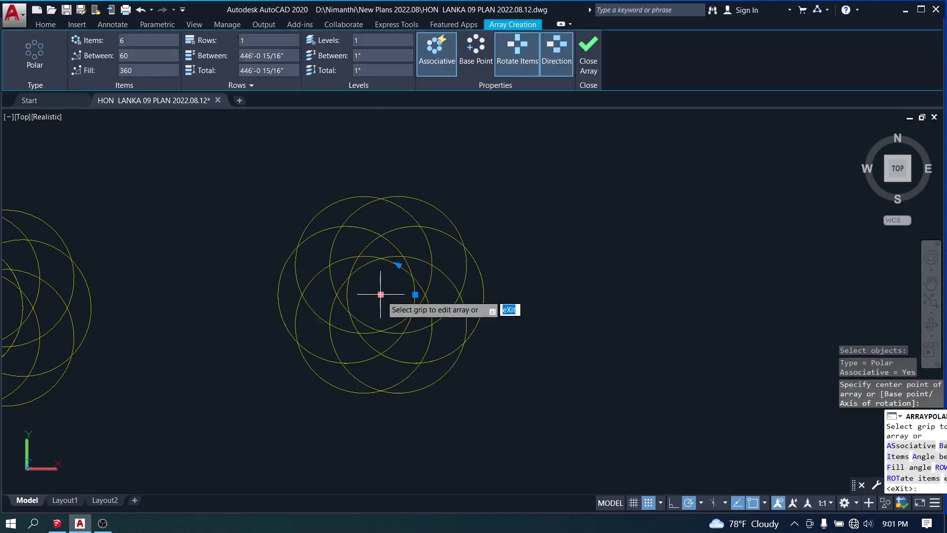
scroll(390, 296, down, 1)
scroll(419, 298, down, 3)
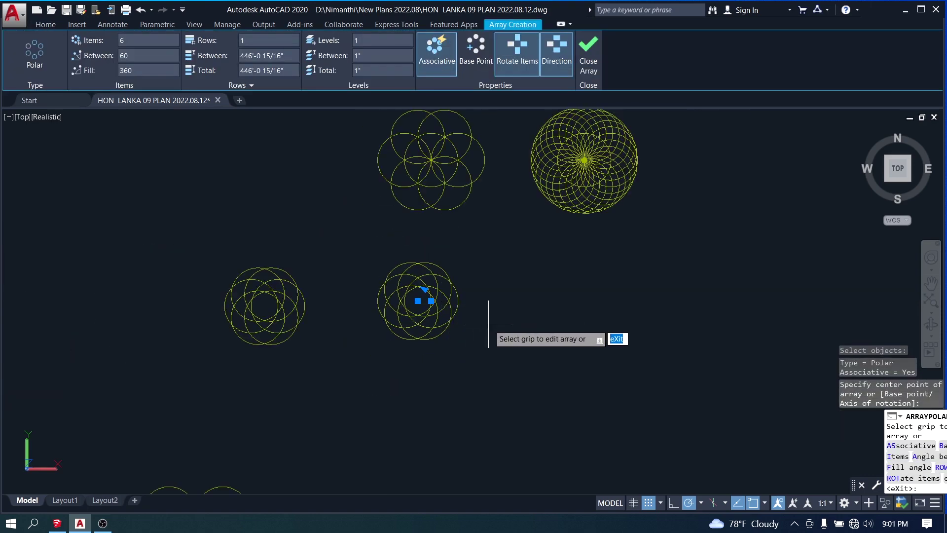
scroll(488, 323, up, 3)
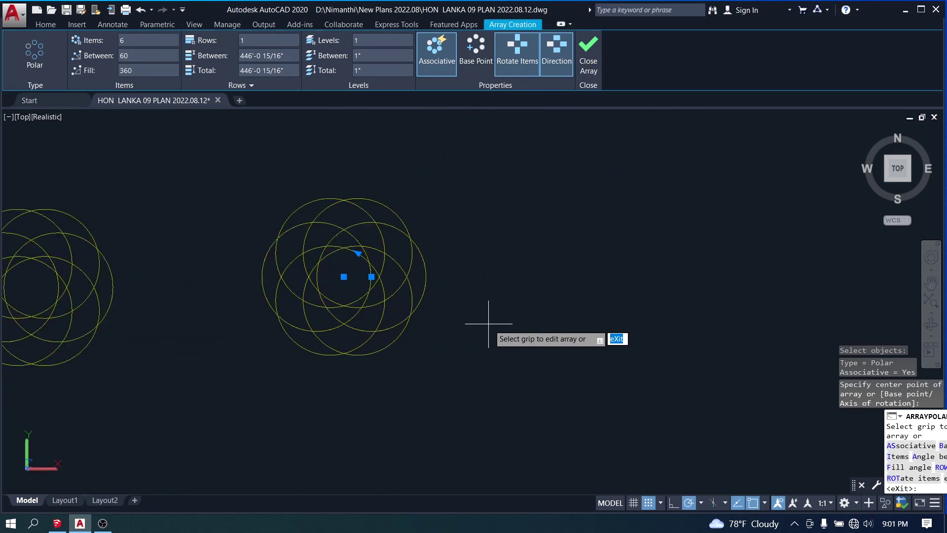
key(Return)
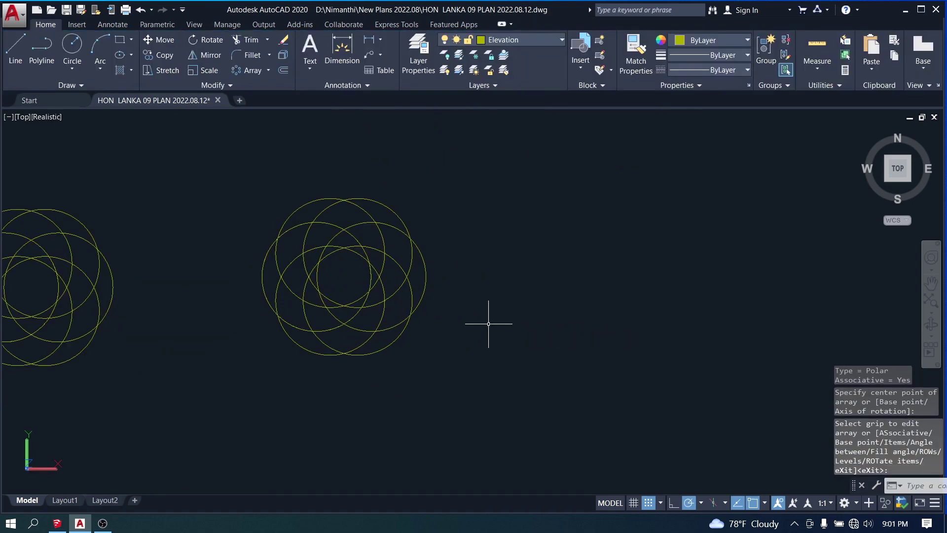
scroll(429, 267, up, 2)
scroll(360, 264, down, 4)
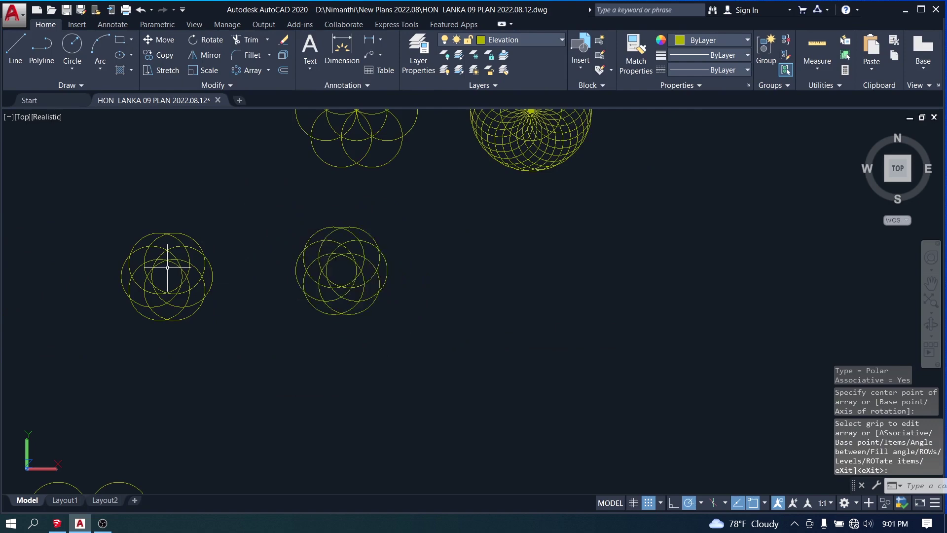
Step: Copy the lone circle (CO) from its centre to a spot touching its right side
scroll(264, 298, down, 4)
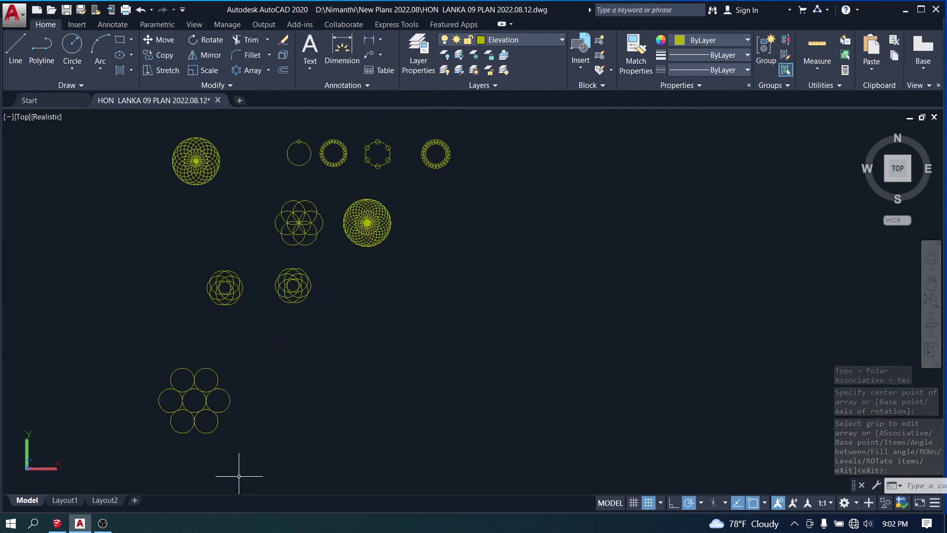
scroll(204, 455, up, 3)
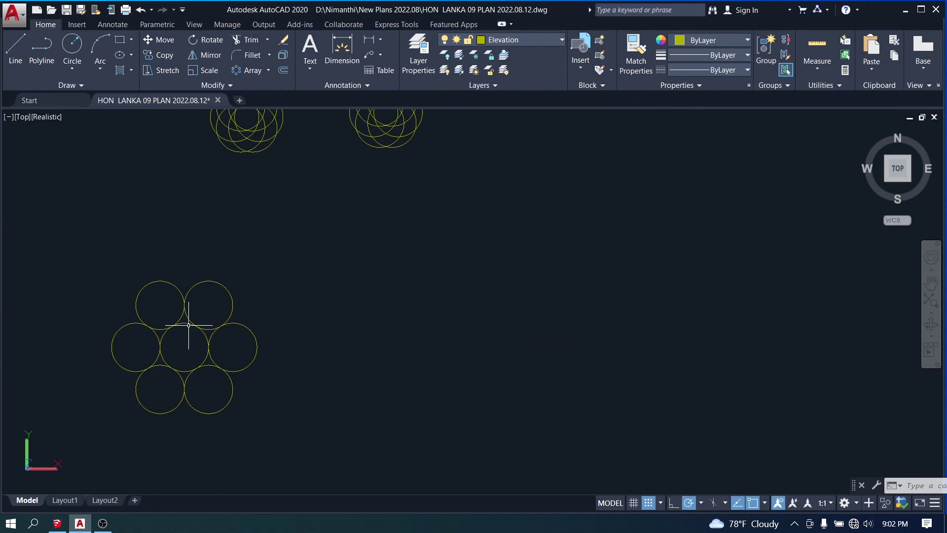
scroll(262, 254, down, 3)
text(co)
key(Return)
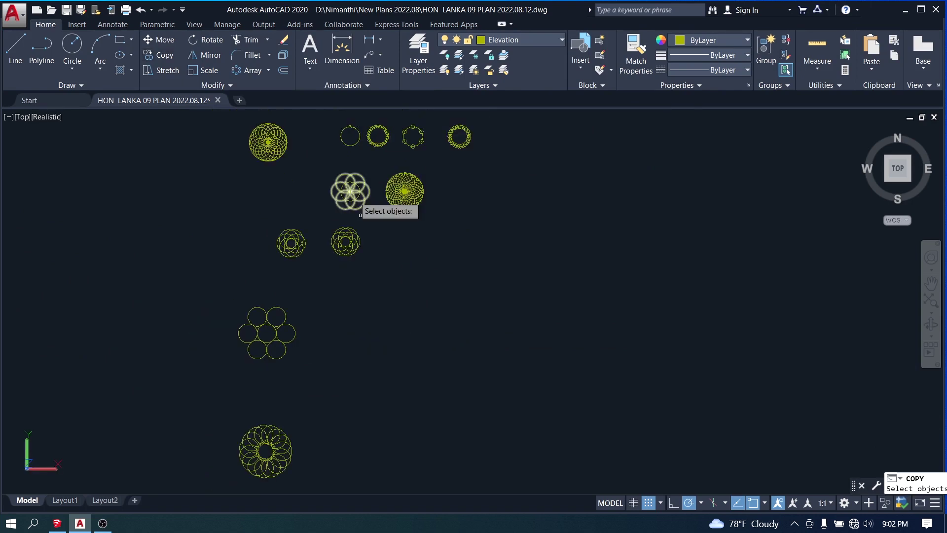
click(349, 190)
scroll(340, 295, up, 4)
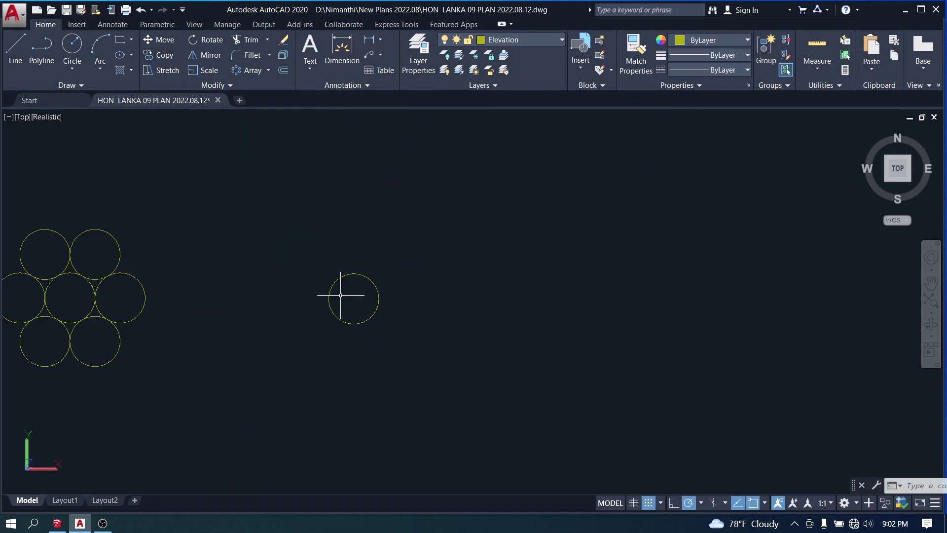
click(359, 294)
key(Return)
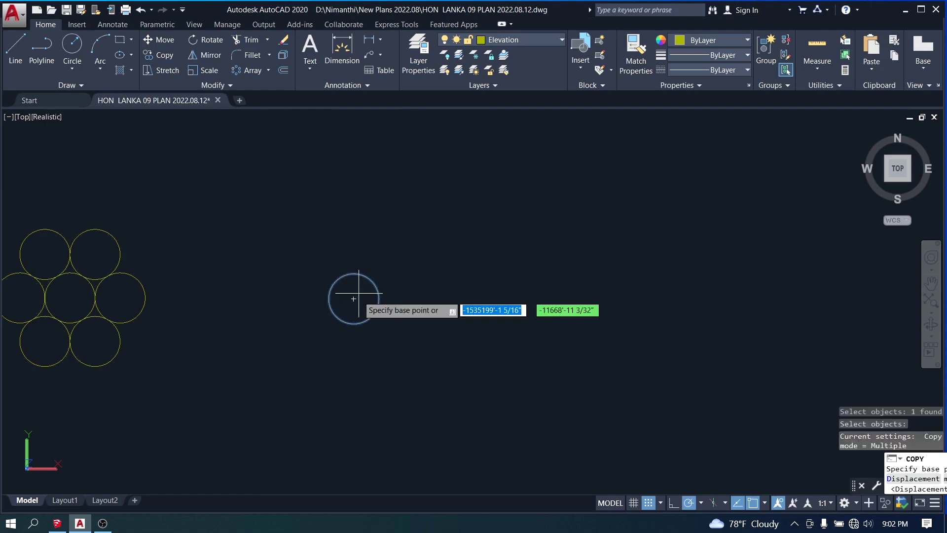
click(354, 299)
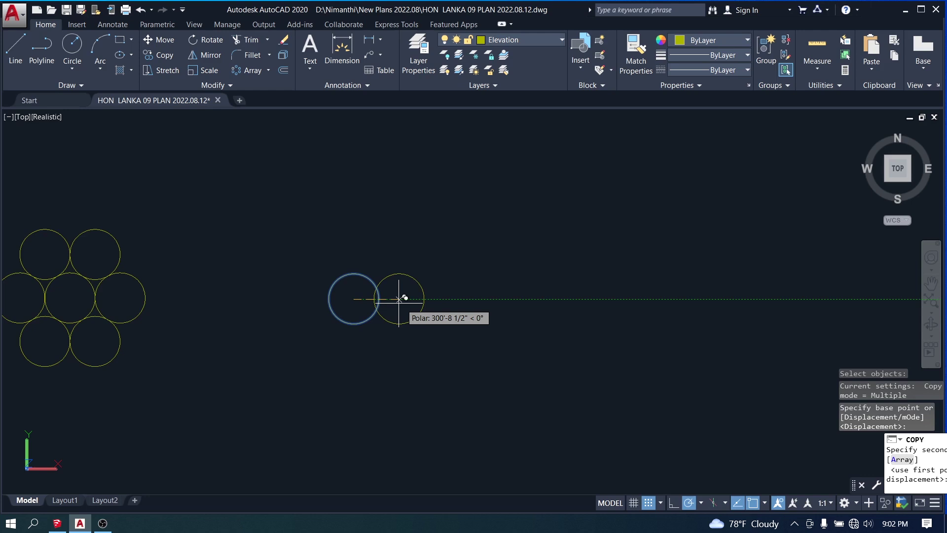
scroll(402, 296, up, 3)
click(404, 295)
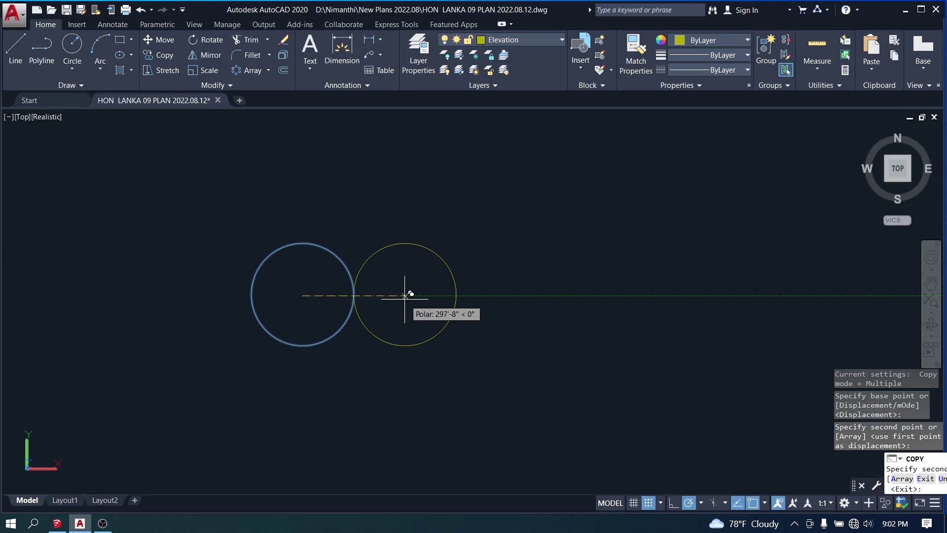
Step: Polar-array the right circle around the left circle's centre into a six-circle flower
click(404, 295)
key(Escape)
scroll(405, 295, down, 4)
click(269, 70)
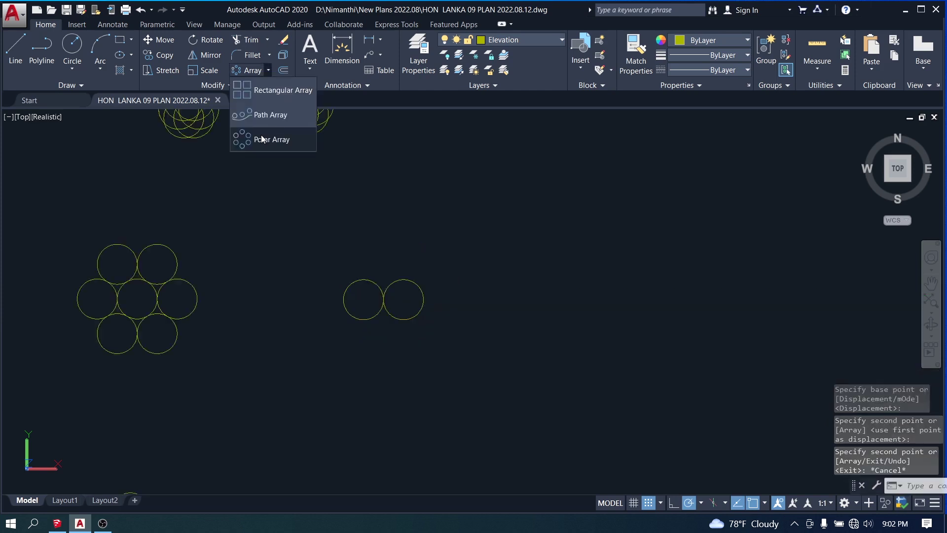
click(261, 135)
click(414, 284)
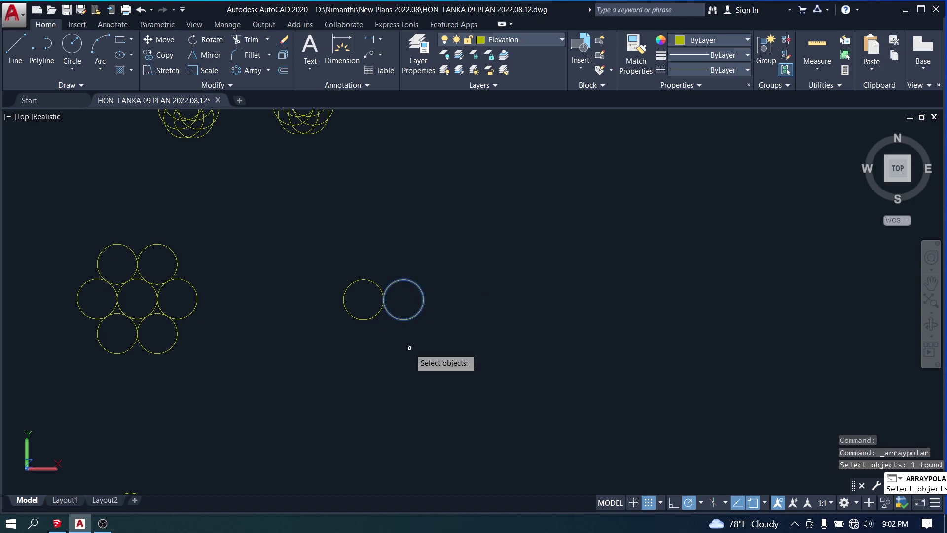
key(Return)
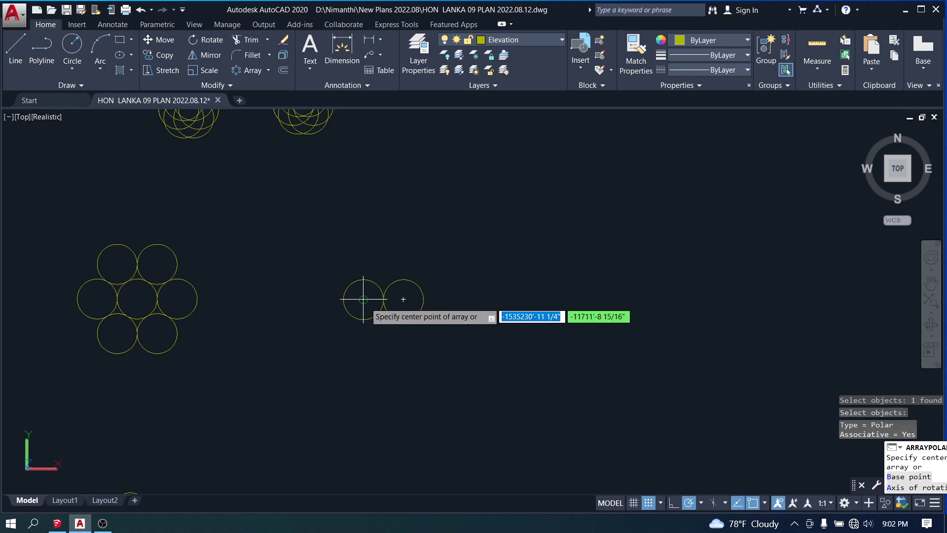
click(364, 298)
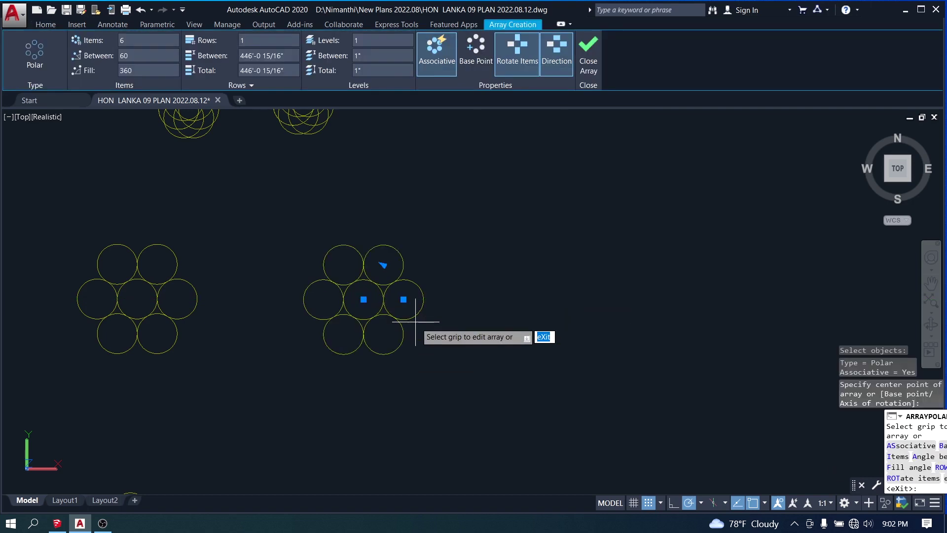
key(Return)
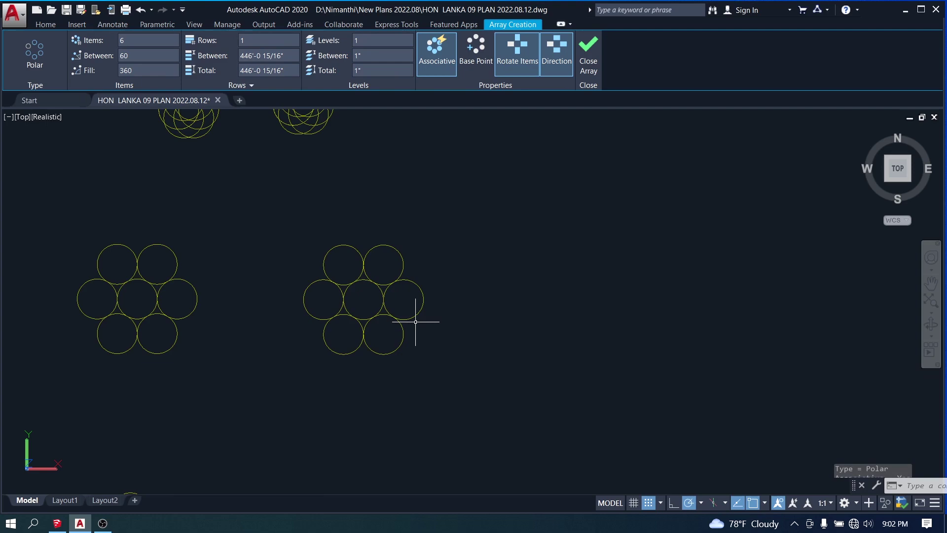
scroll(313, 316, down, 4)
scroll(259, 439, up, 4)
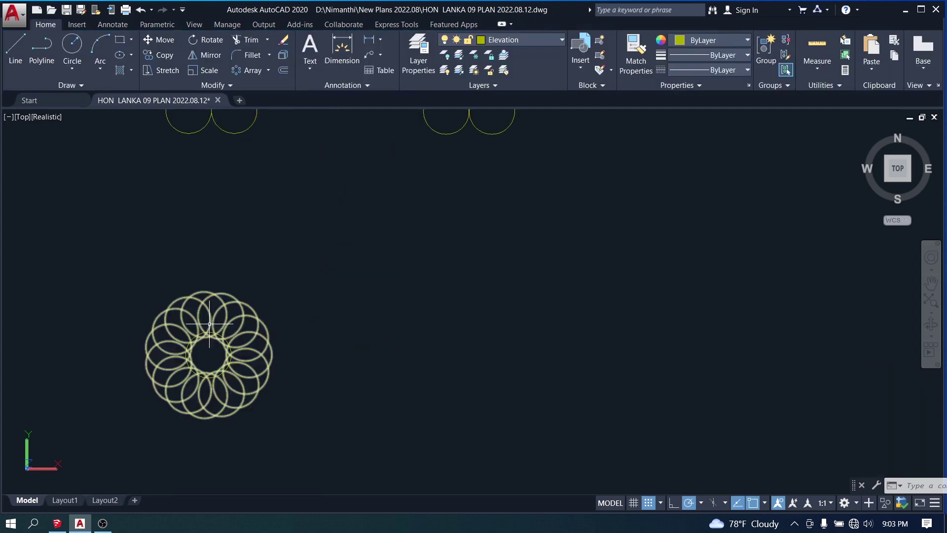
Step: Copy the flower's centre circle to a spot below the flower
scroll(237, 237, down, 5)
click(149, 56)
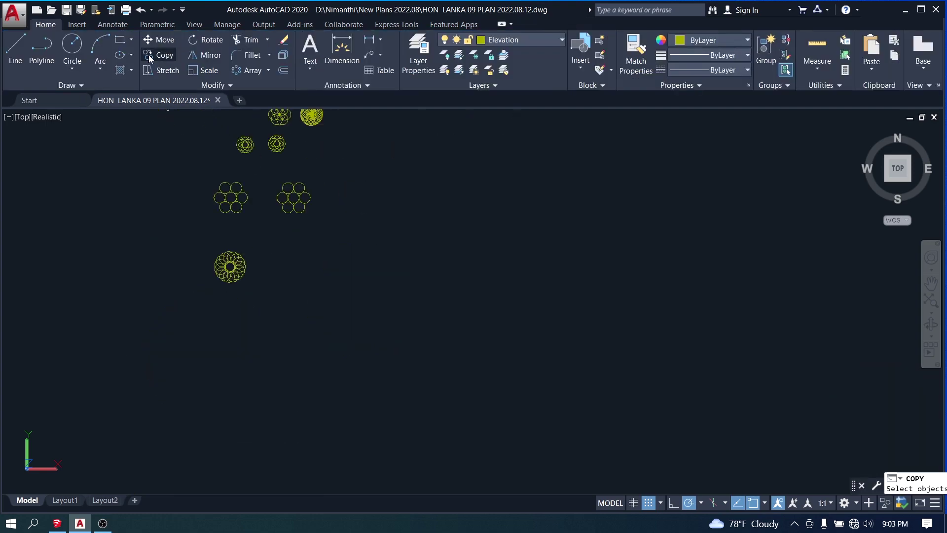
scroll(296, 195, up, 3)
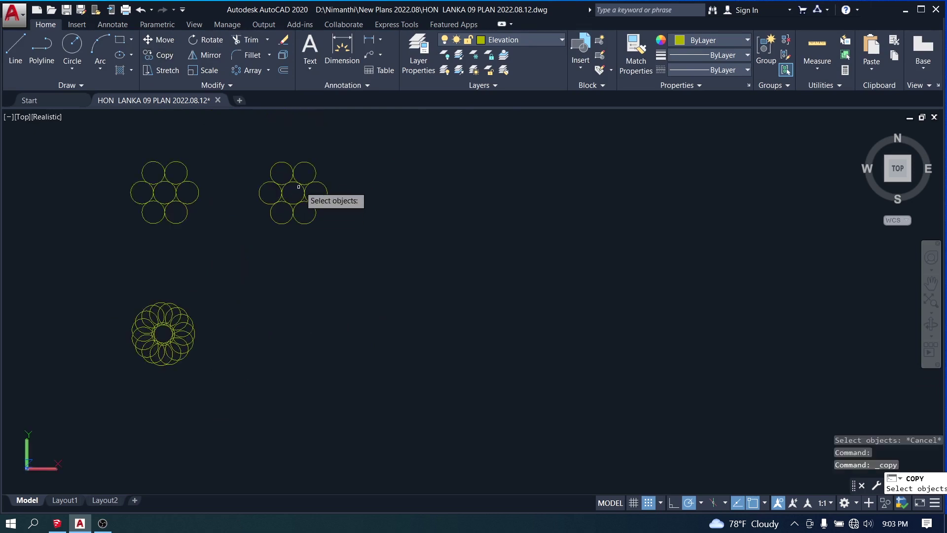
click(299, 185)
key(Return)
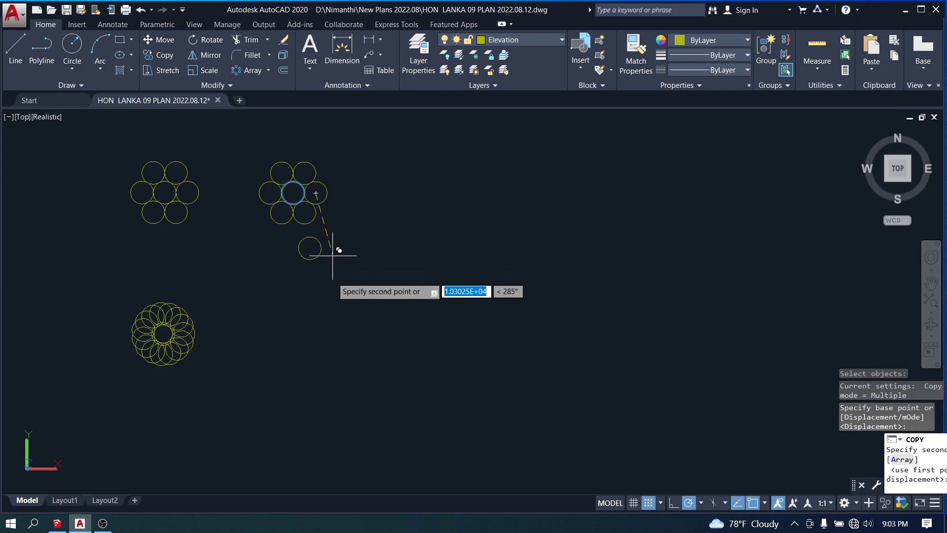
click(316, 332)
key(Escape)
Step: Copy that lone circle so the copy touches its right side
scroll(277, 359, up, 2)
scroll(277, 359, up, 1)
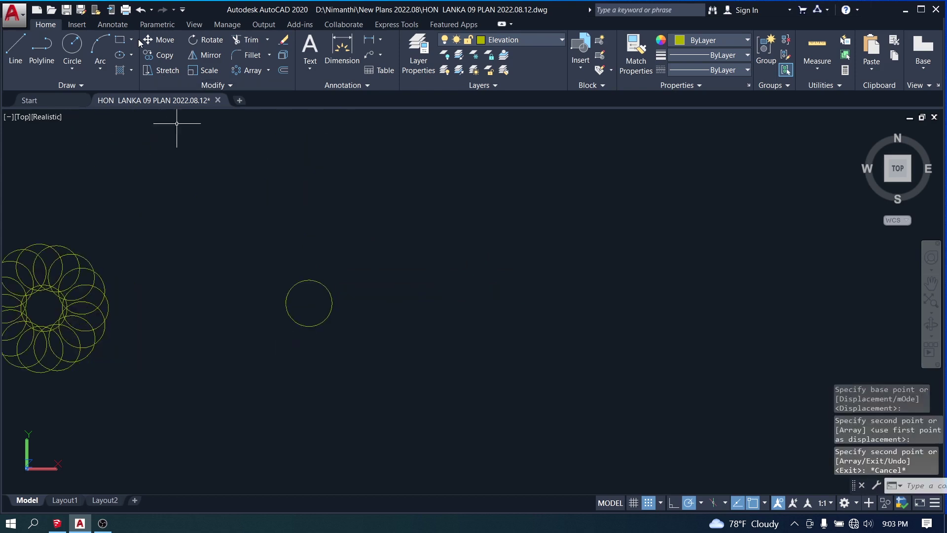
click(161, 55)
click(316, 281)
key(Return)
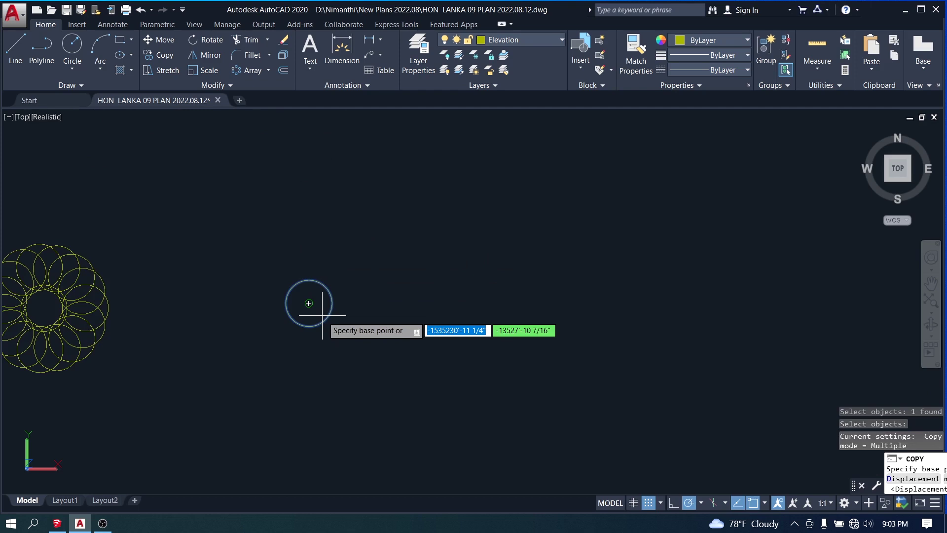
click(322, 315)
scroll(351, 299, up, 3)
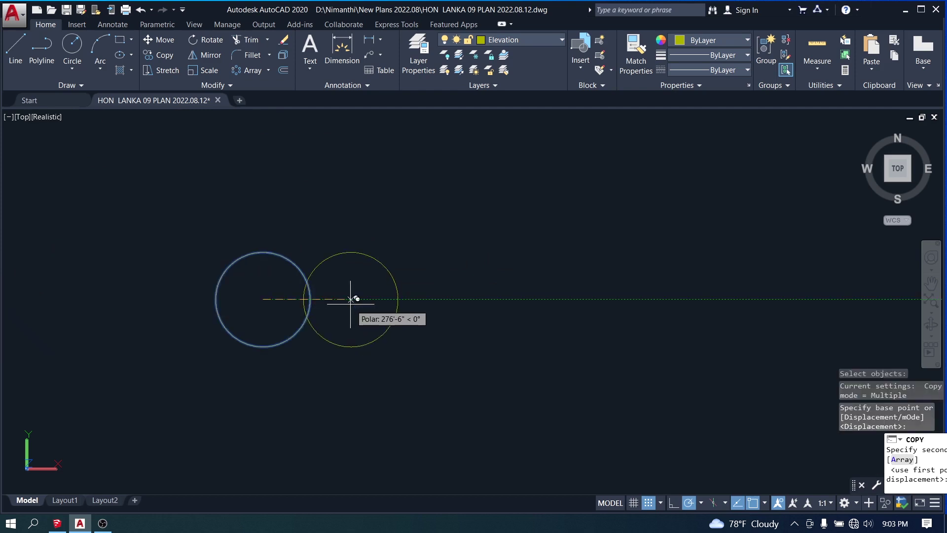
click(350, 299)
key(Escape)
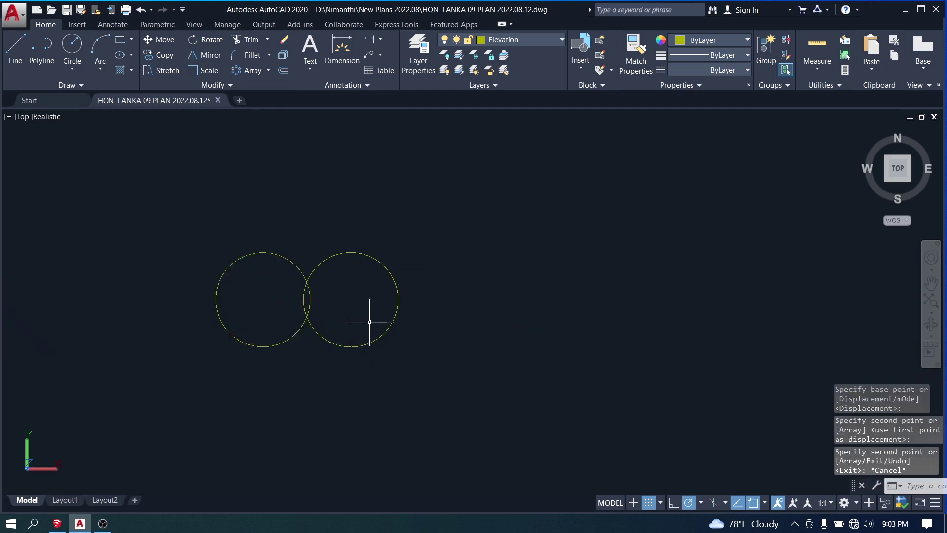
scroll(371, 318, down, 3)
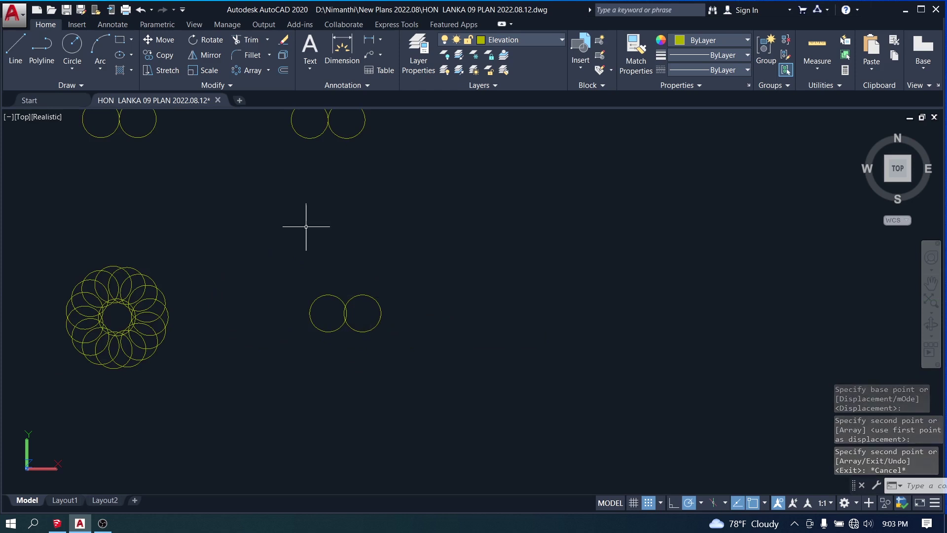
Step: With ARRAYPOLAR, array the right circle 15 times around the left circle's centre
text(arraypolar)
key(Return)
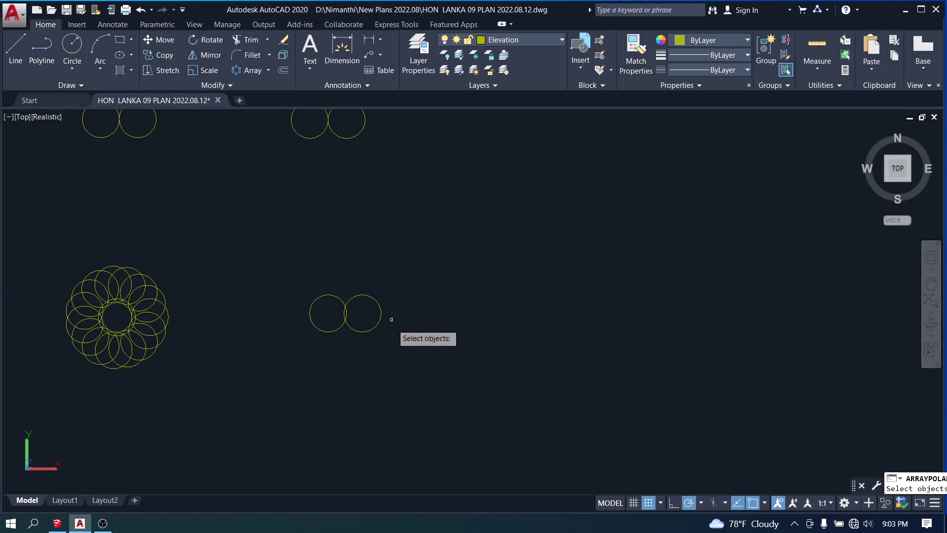
click(364, 331)
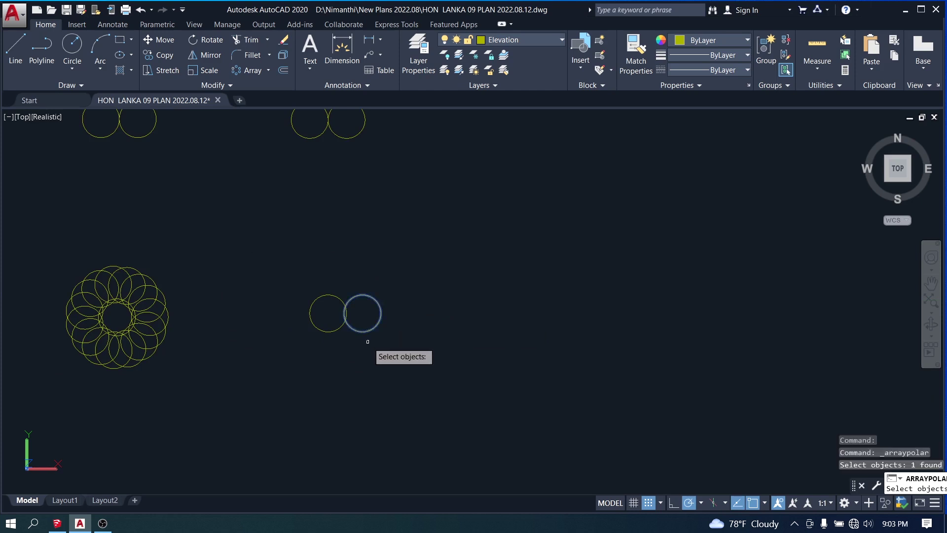
key(Return)
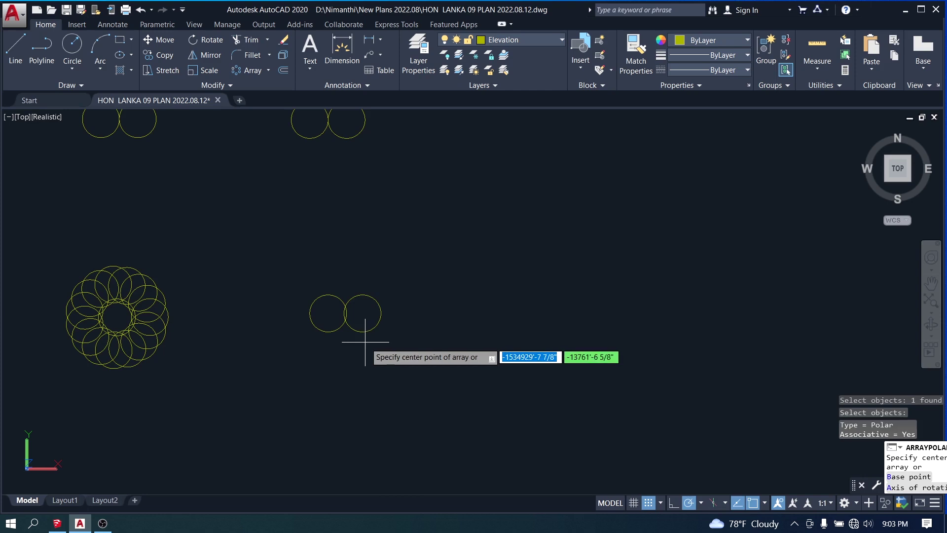
scroll(365, 326, down, 1)
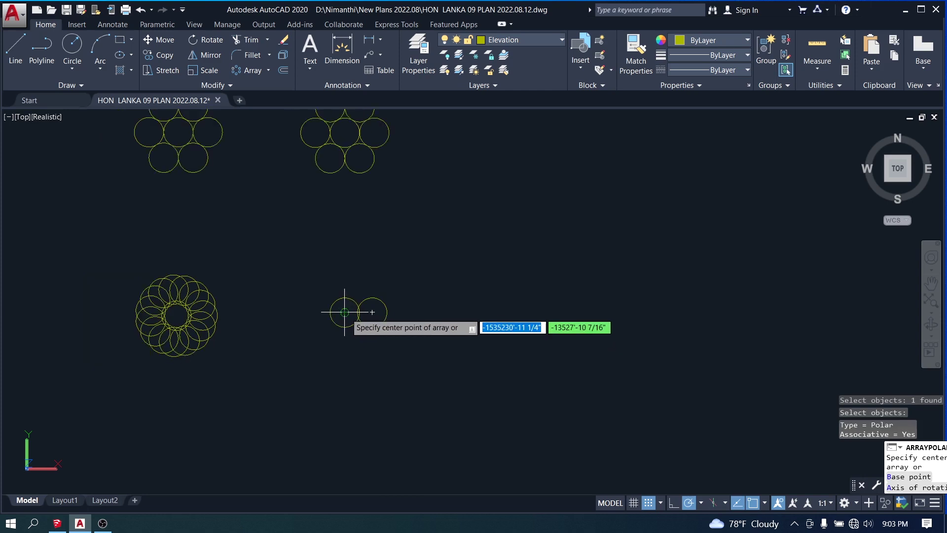
click(345, 311)
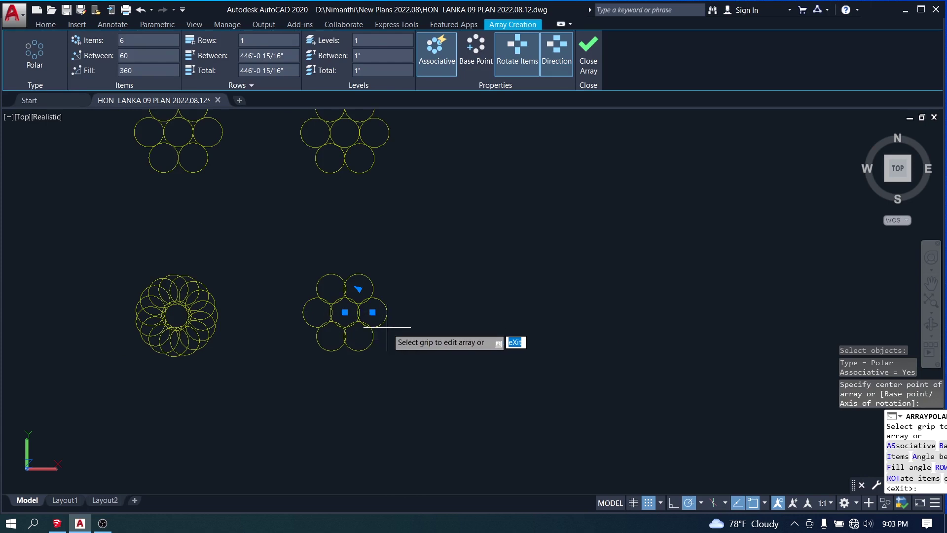
double_click(127, 41)
text(15)
key(Return)
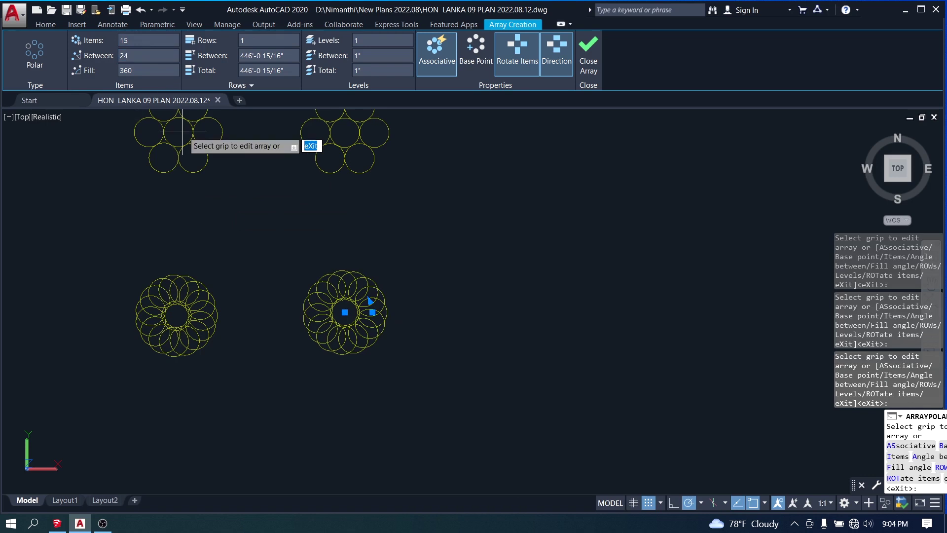
key(Return)
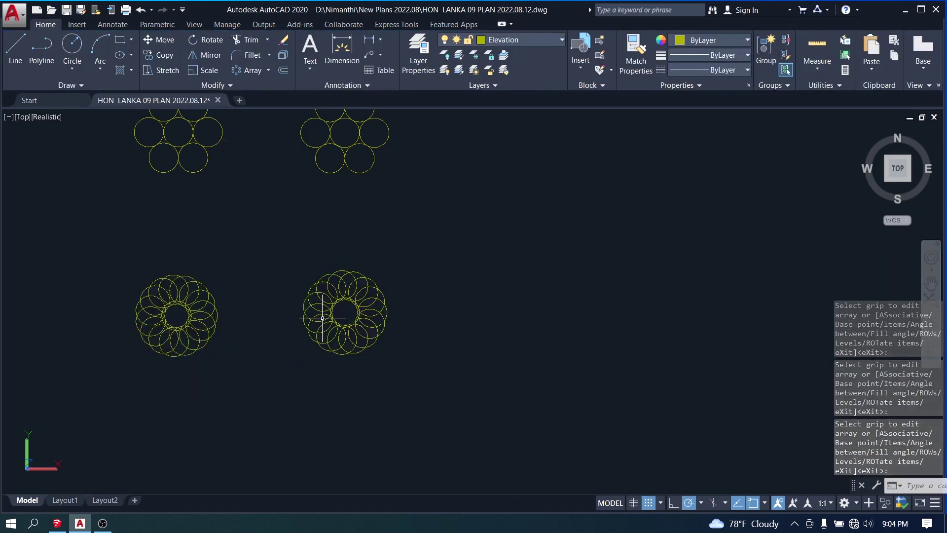
scroll(328, 355, down, 5)
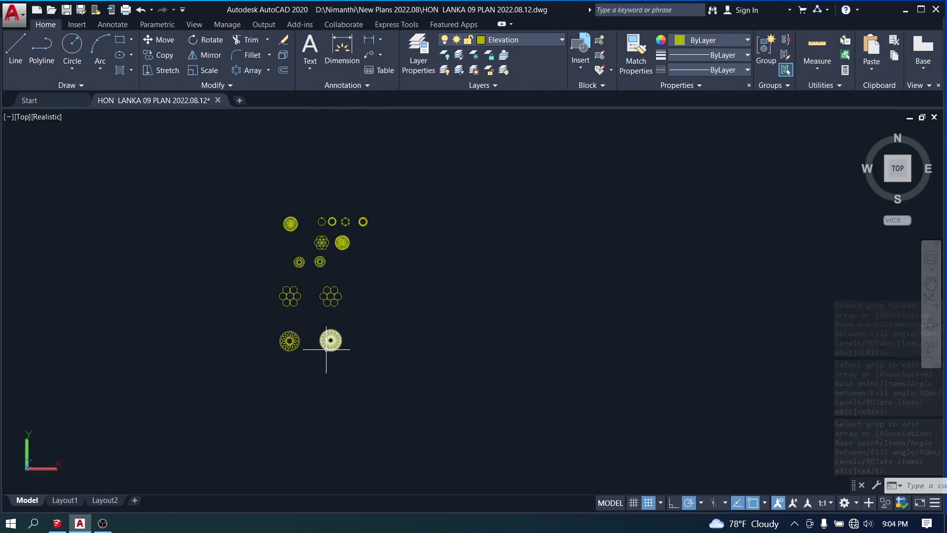